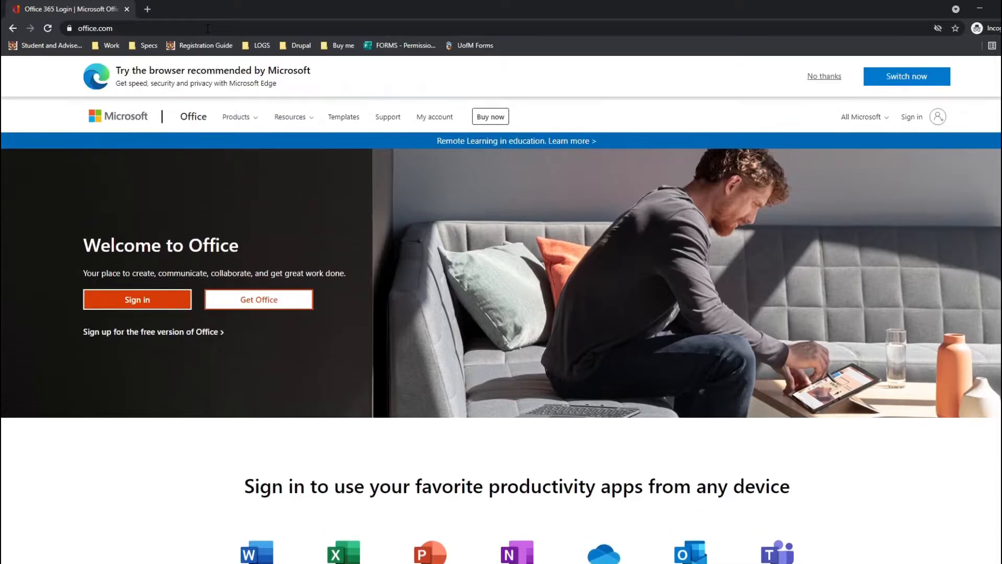
Sign in to Office.com with the university email address and the saved university login.
{"action": "left_click", "coordinate": [155, 307]}
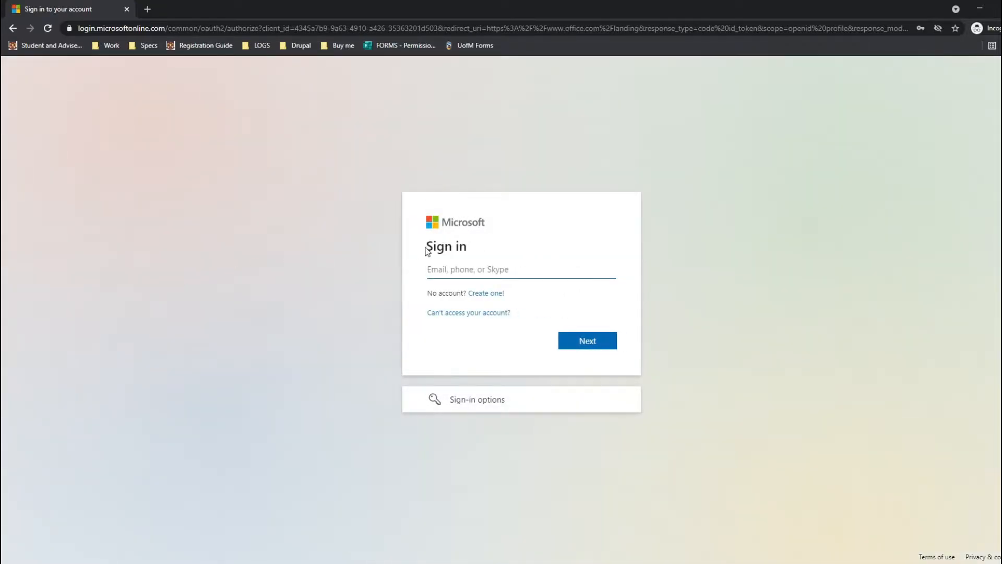
{"action": "left_click", "coordinate": [452, 264]}
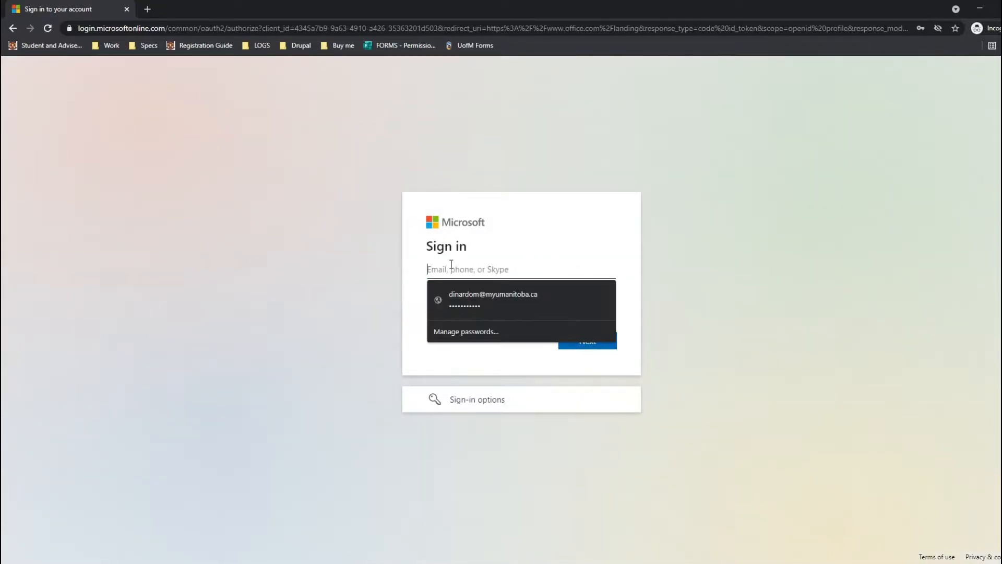
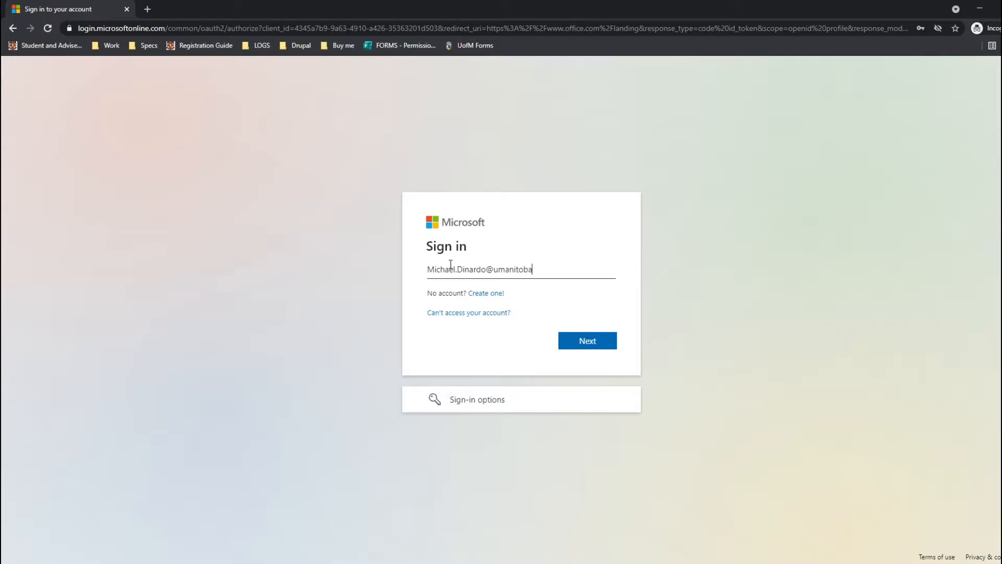
{"action": "key", "text": "Return"}
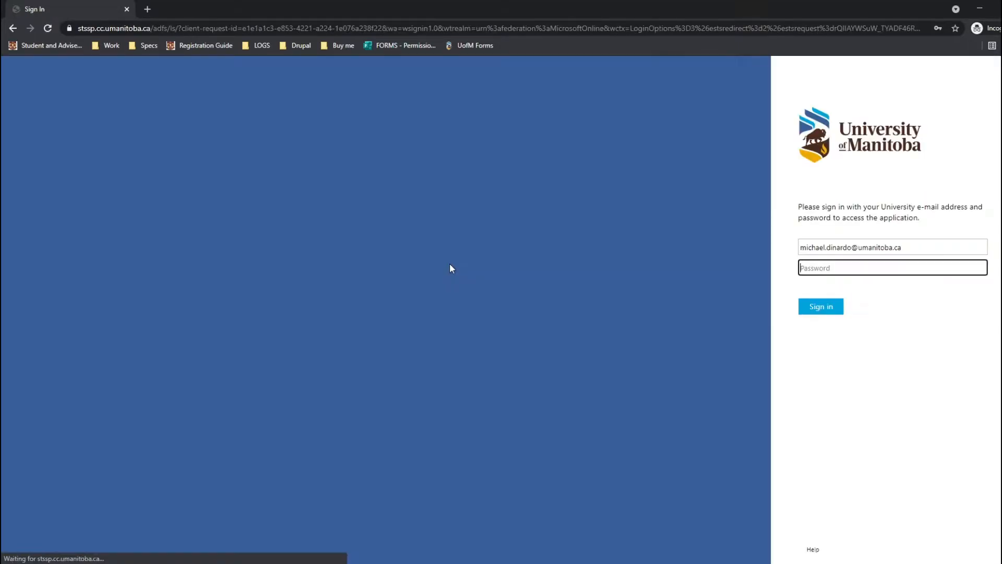
{"action": "left_click", "coordinate": [894, 252]}
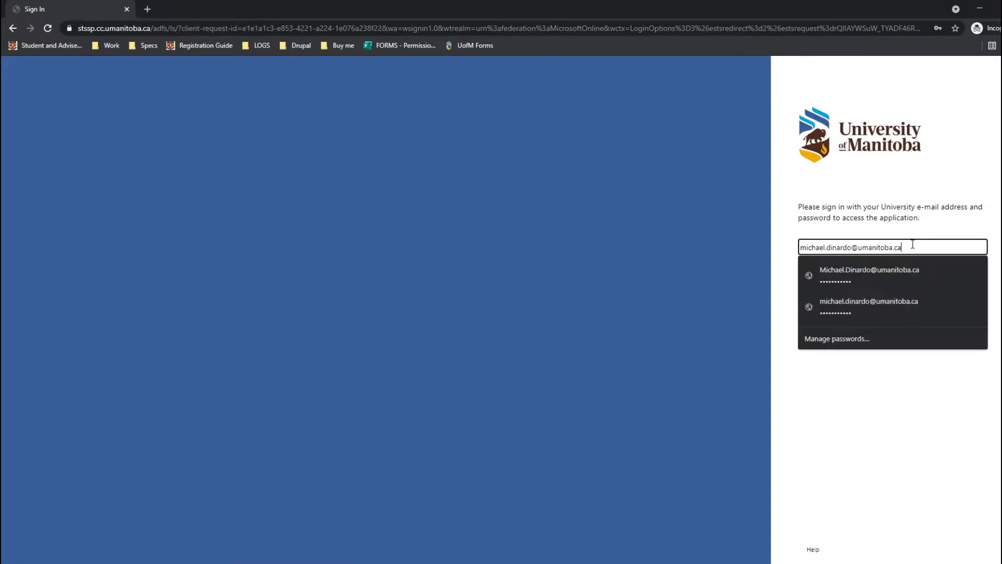
{"action": "left_click", "coordinate": [891, 267]}
{"action": "left_click", "coordinate": [823, 309]}
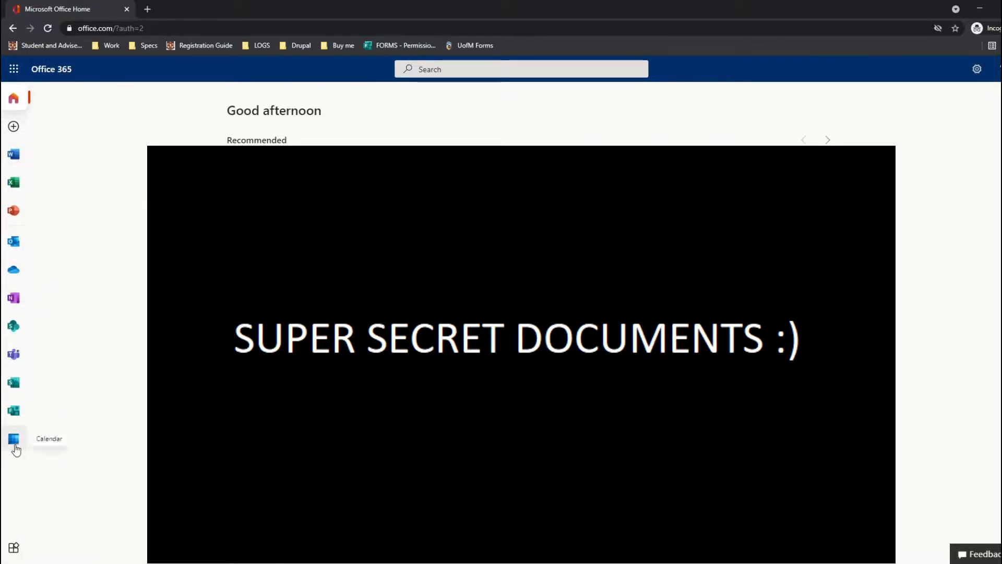
In the Forms app, create a new blank form with New Form from the New Quiz dropdown.
{"action": "left_click", "coordinate": [14, 416]}
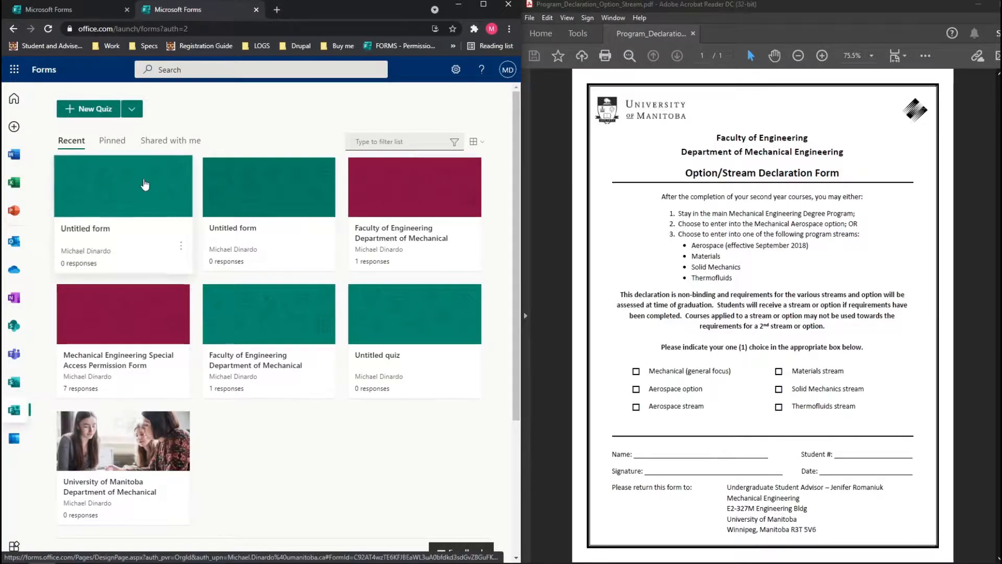
{"action": "left_click", "coordinate": [132, 113]}
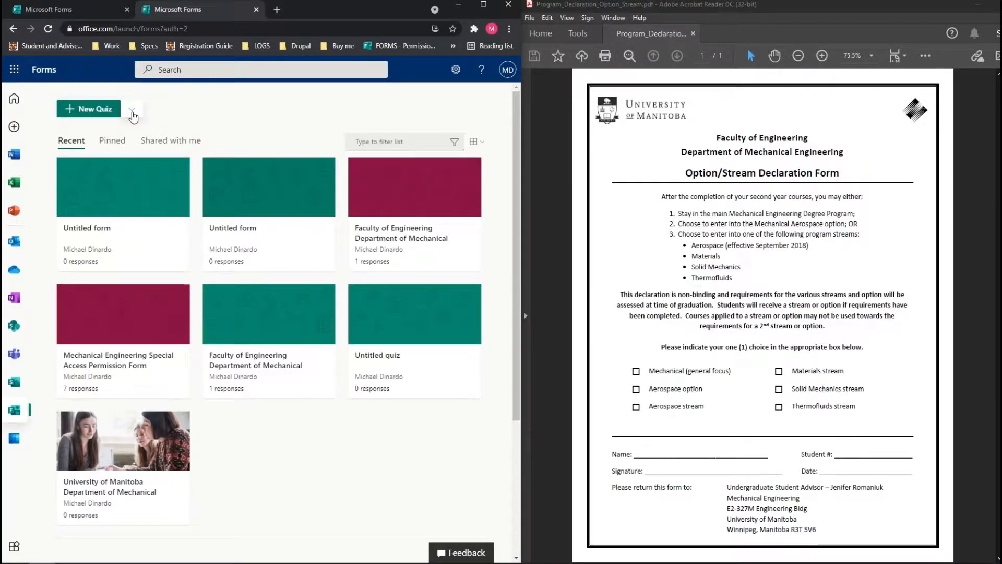
{"action": "left_click", "coordinate": [132, 112]}
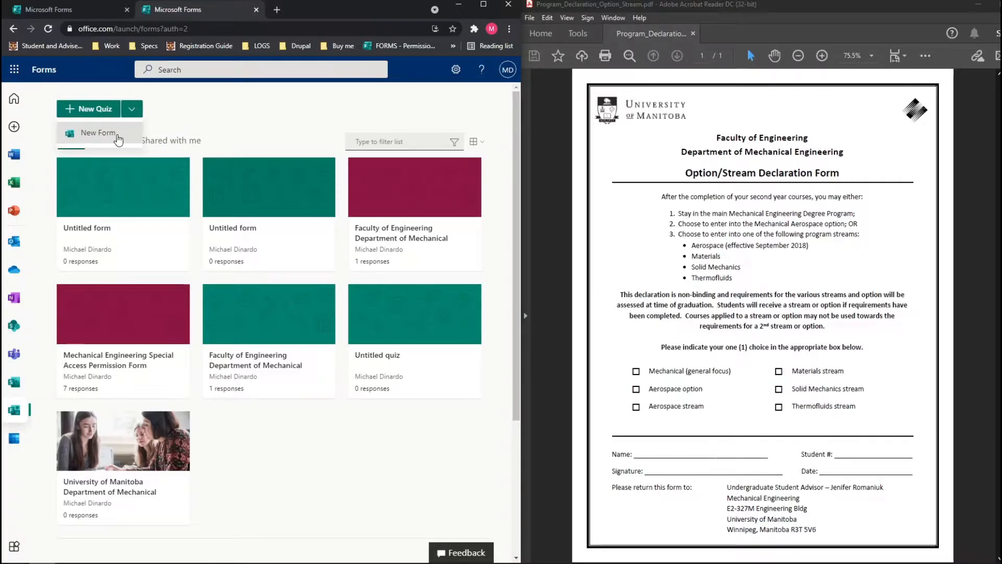
{"action": "left_click", "coordinate": [117, 137]}
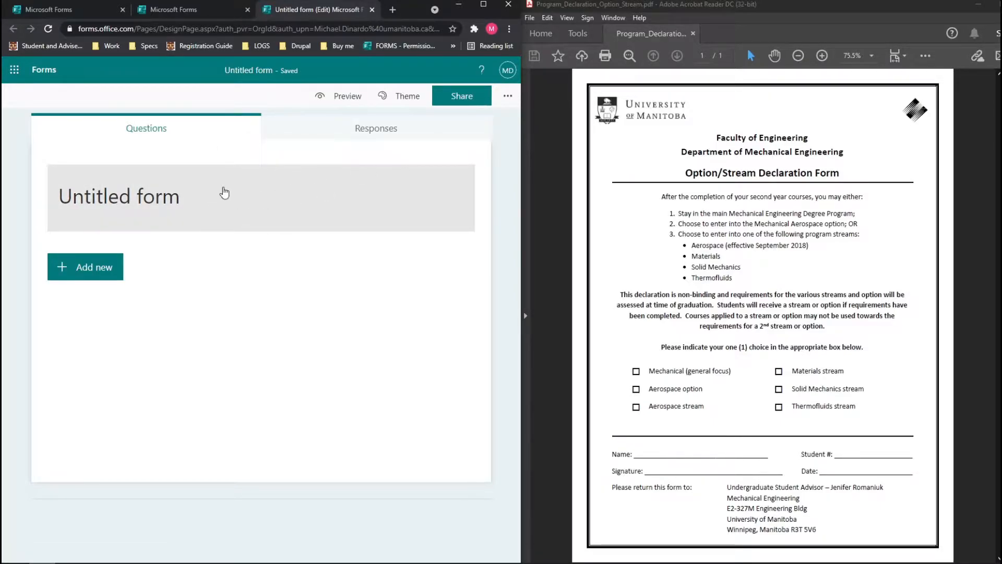
Copy the three heading lines from the declaration form PDF in Acrobat.
{"action": "left_click", "coordinate": [701, 139]}
{"action": "left_click_drag", "start_coordinate": [823, 172], "coordinate": [699, 130]}
{"action": "left_click", "coordinate": [690, 197]}
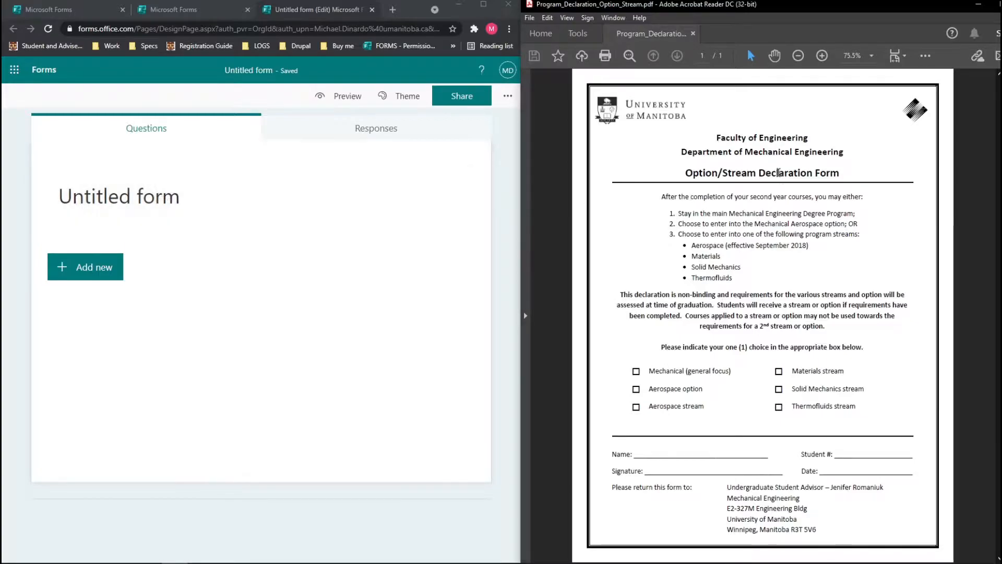
{"action": "left_click", "coordinate": [719, 138]}
{"action": "left_click_drag", "start_coordinate": [716, 138], "coordinate": [839, 175]}
{"action": "right_click", "coordinate": [814, 177]}
{"action": "left_click", "coordinate": [829, 184]}
Paste the heading as the form title: 'Faculty of Engineering Department of Mechanical Engineering Option/Stream Declaration Form'.
{"action": "left_click", "coordinate": [183, 198]}
{"action": "key", "text": "ctrl+v"}
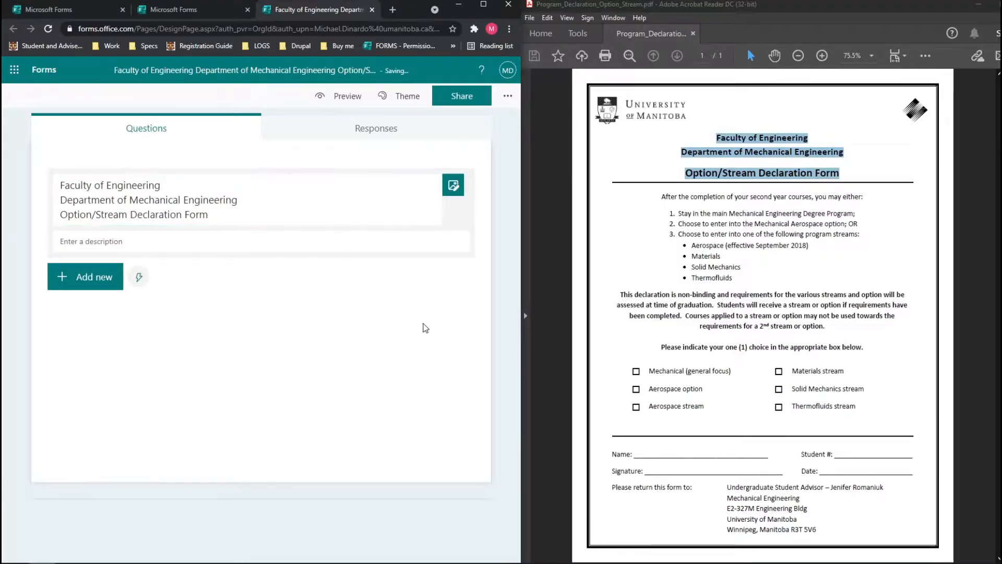
{"action": "left_click", "coordinate": [505, 280]}
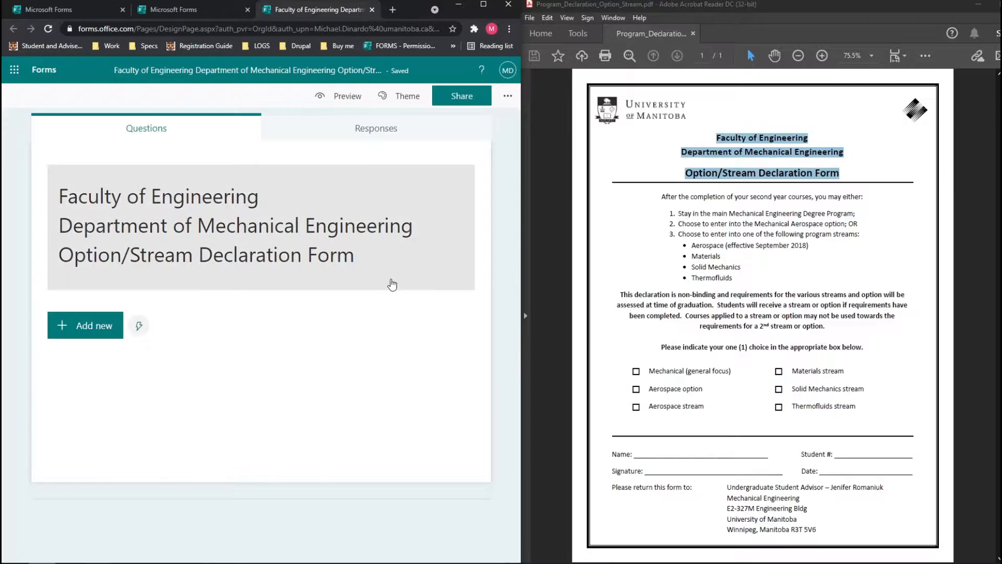
{"action": "left_click", "coordinate": [398, 285]}
Copy the PDF's introductory paragraphs and paste them into the form description.
{"action": "left_click", "coordinate": [109, 245]}
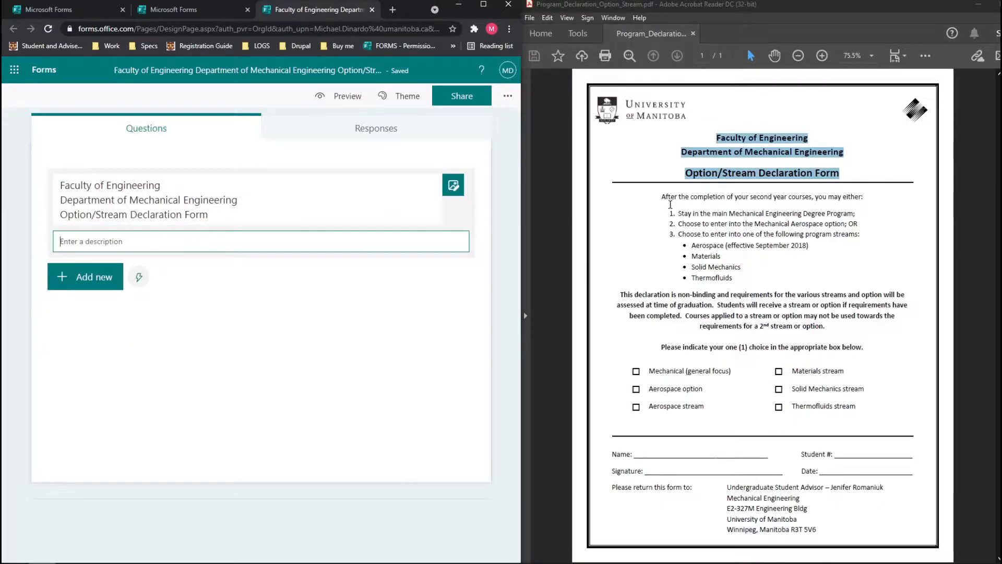
{"action": "left_click_drag", "start_coordinate": [663, 196], "coordinate": [832, 331]}
{"action": "right_click", "coordinate": [799, 308]}
{"action": "left_click", "coordinate": [806, 315]}
{"action": "left_click", "coordinate": [261, 242]}
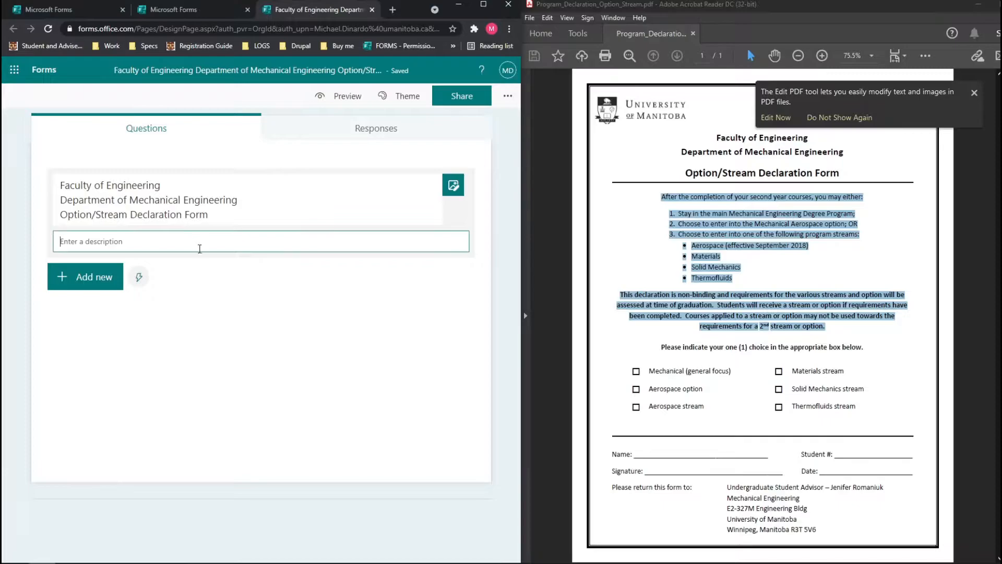
{"action": "key", "text": "ctrl+v"}
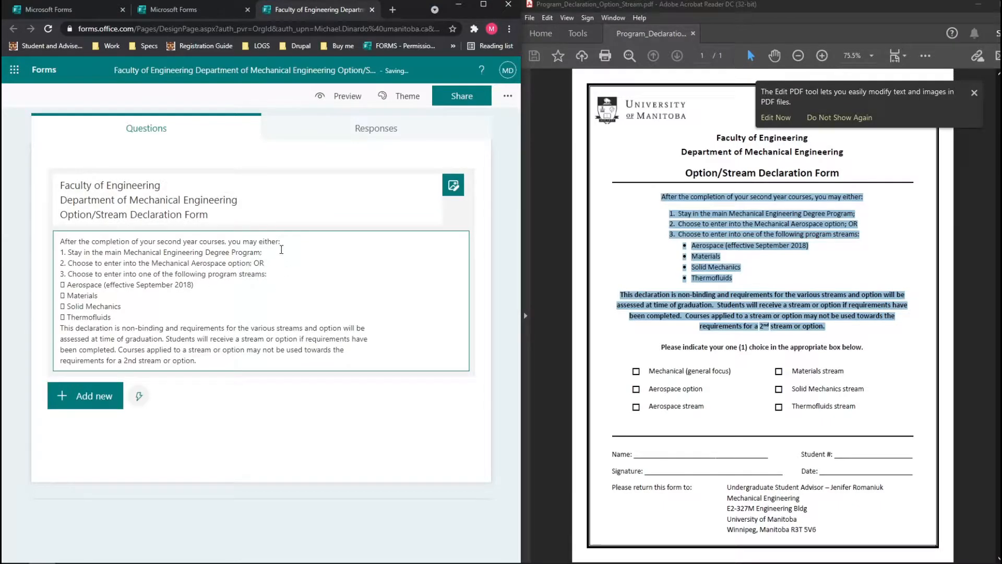
Tidy the description with blank lines and remove the checkbox symbols before Aerospace and Solid Mechanics.
{"action": "key", "text": "Return"}
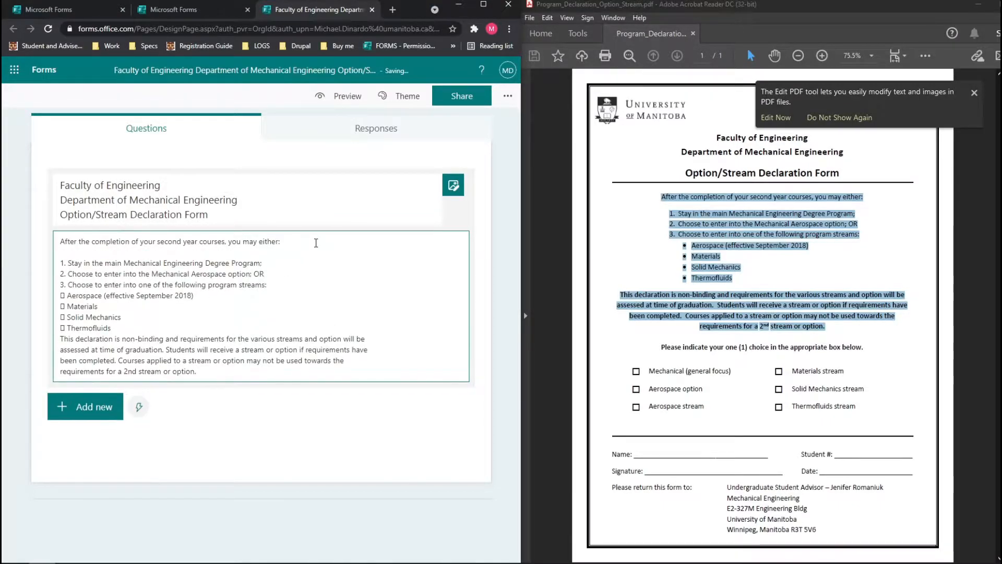
{"action": "key", "text": "Down"}
{"action": "key", "text": "BackSpace"}
{"action": "key", "text": "Return"}
{"action": "key", "text": "Return"}
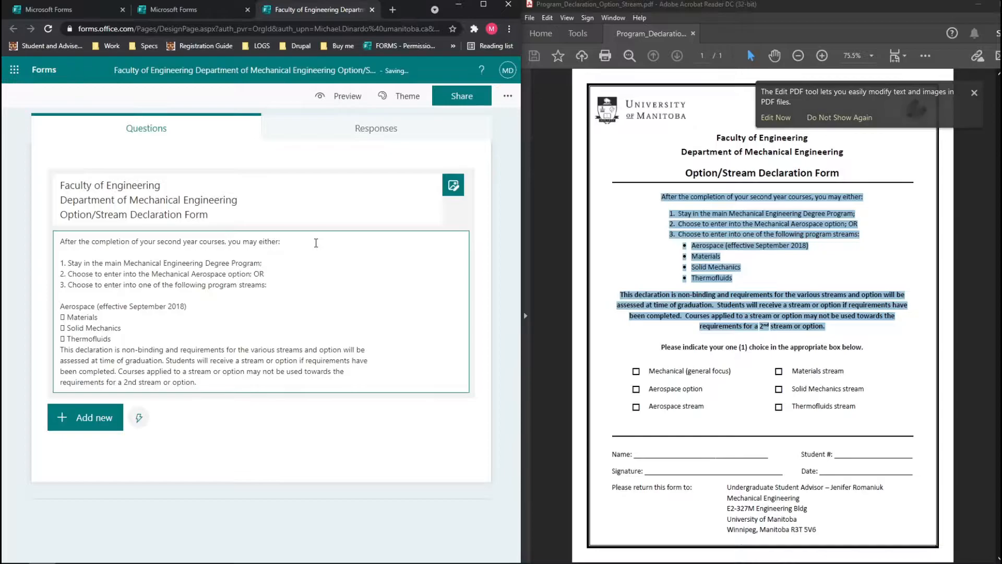
{"action": "key", "text": "Down"}
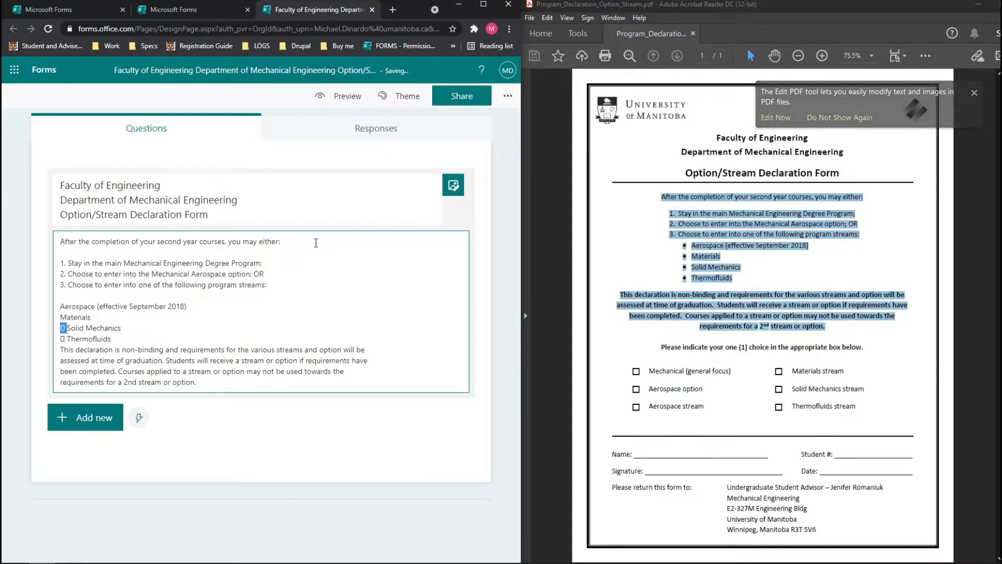
{"action": "key", "text": "BackSpace"}
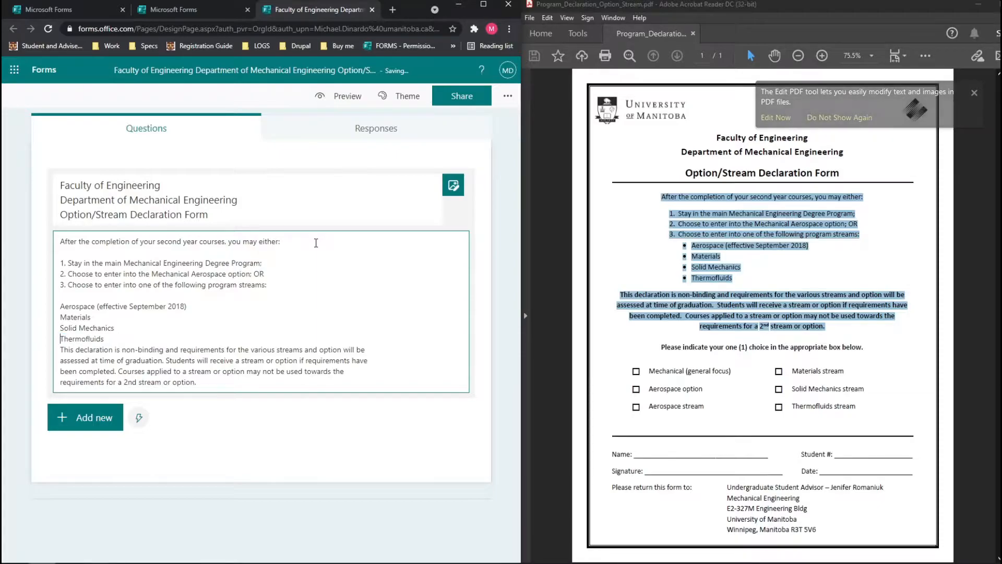
{"action": "key", "text": "Return"}
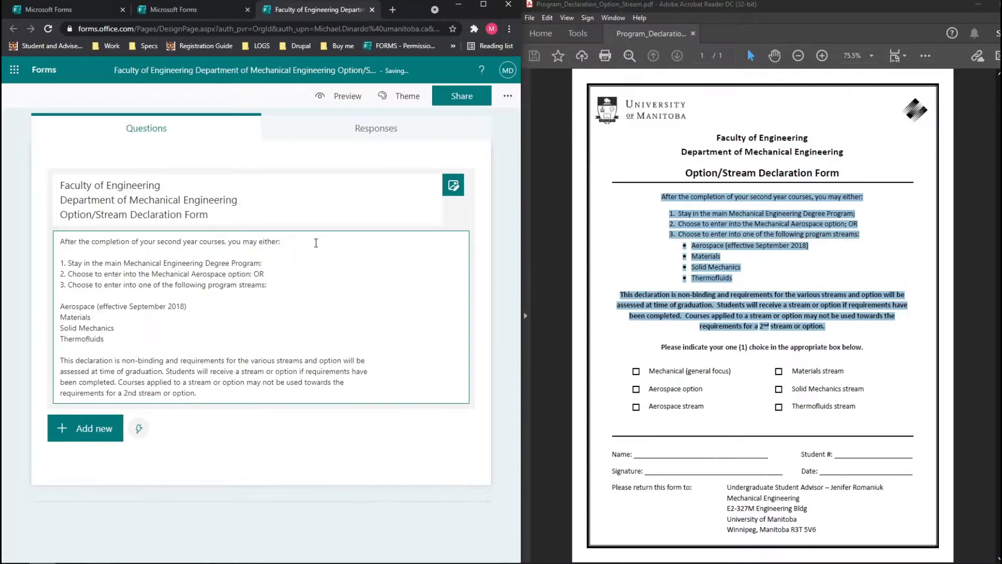
{"action": "key", "text": "shift+Down"}
{"action": "key", "text": "shift+Down"}
{"action": "key", "text": "shift+Down"}
{"action": "key", "text": "shift+Down"}
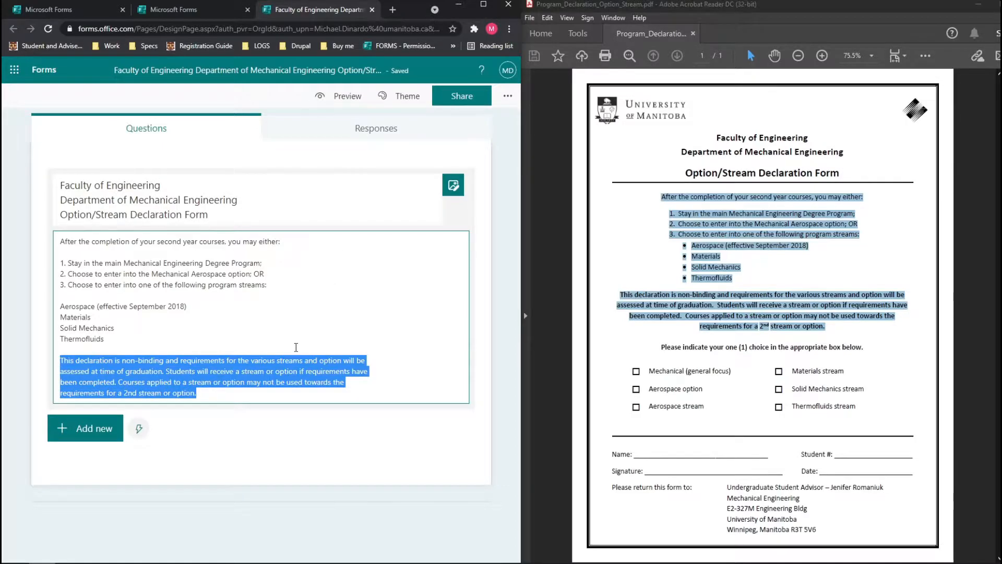
{"action": "left_click", "coordinate": [296, 347]}
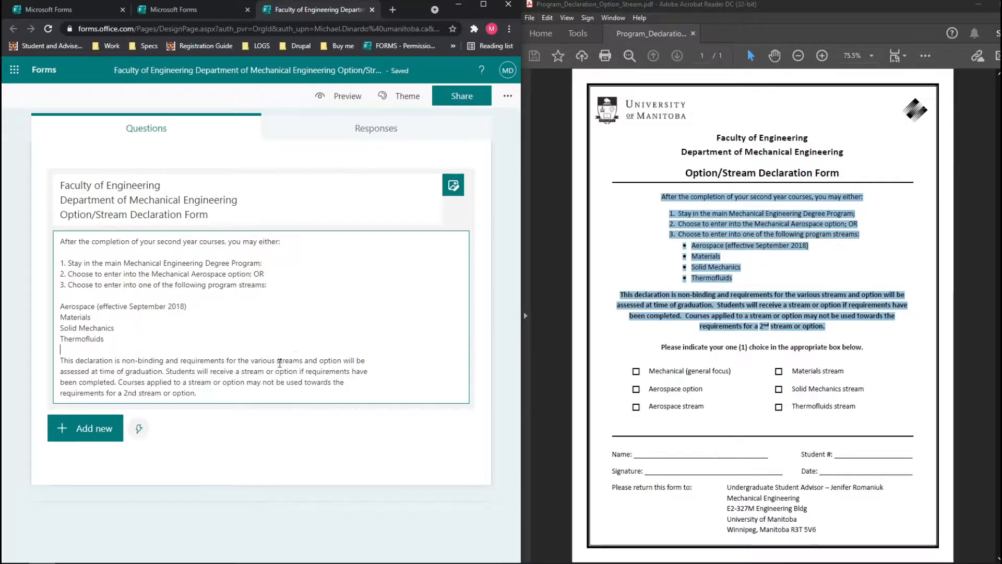
{"action": "left_click", "coordinate": [211, 430]}
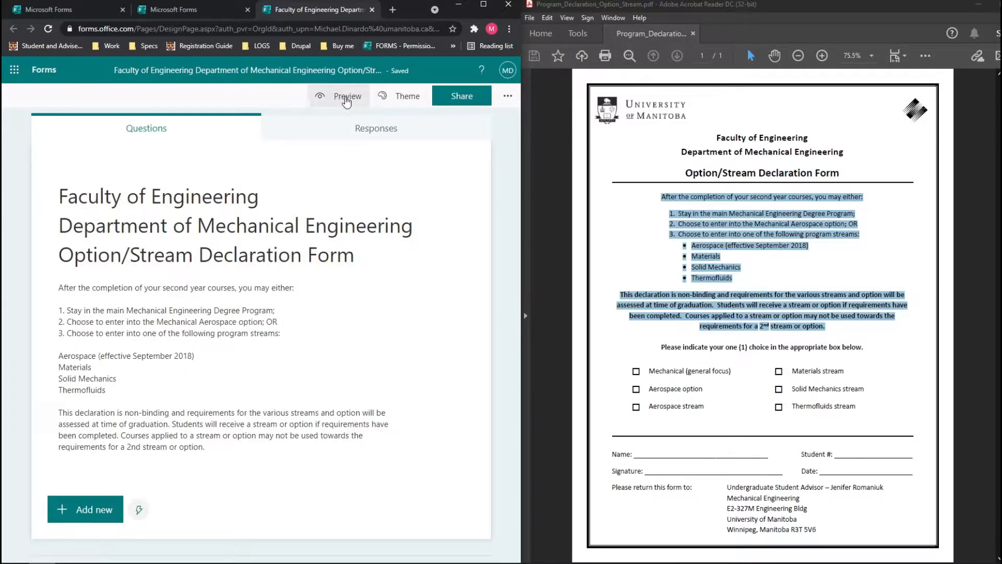
Preview the form to check the title and declaration paragraph, then return to editing.
{"action": "left_click", "coordinate": [346, 99]}
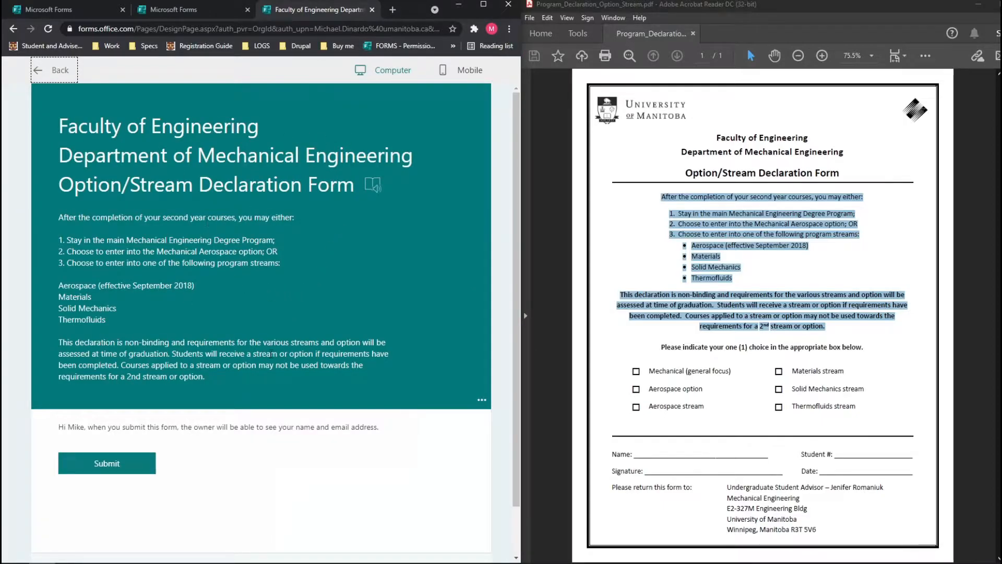
{"action": "scroll", "coordinate": [242, 343], "scroll_direction": "down", "scroll_amount": 2}
{"action": "scroll", "coordinate": [229, 342], "scroll_direction": "up", "scroll_amount": 2}
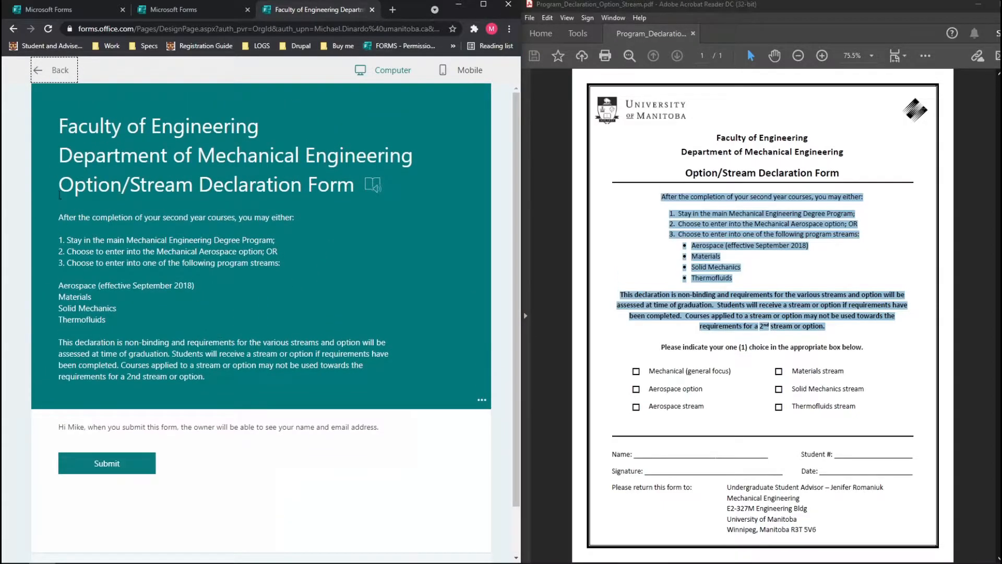
{"action": "left_click_drag", "start_coordinate": [59, 126], "coordinate": [239, 152]}
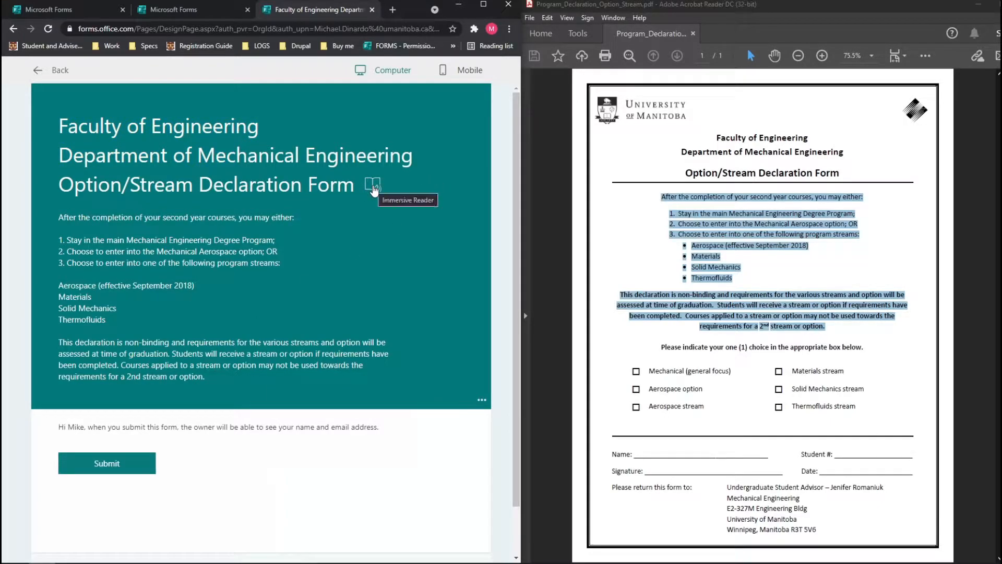
{"action": "left_click_drag", "start_coordinate": [59, 342], "coordinate": [218, 380]}
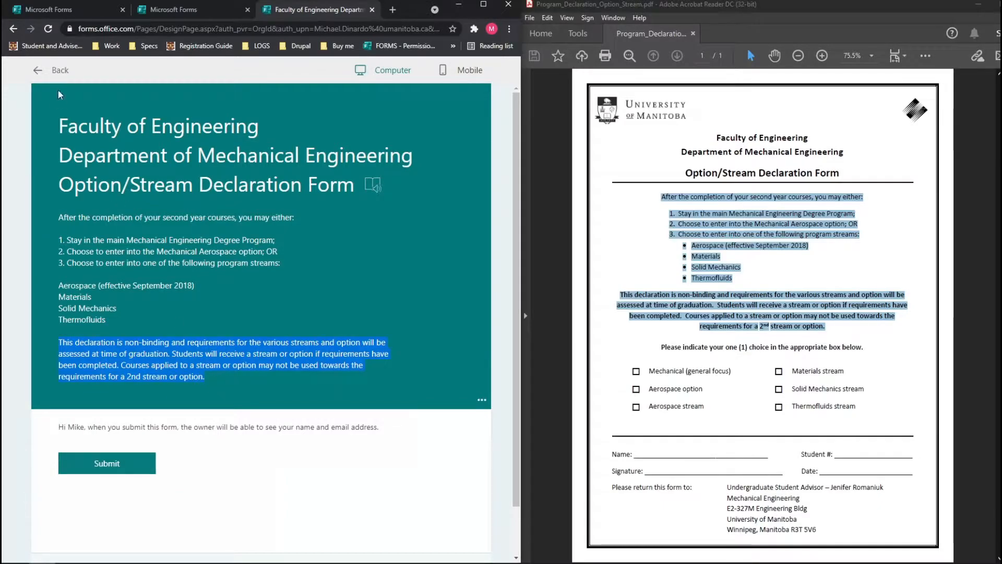
{"action": "left_click", "coordinate": [56, 71]}
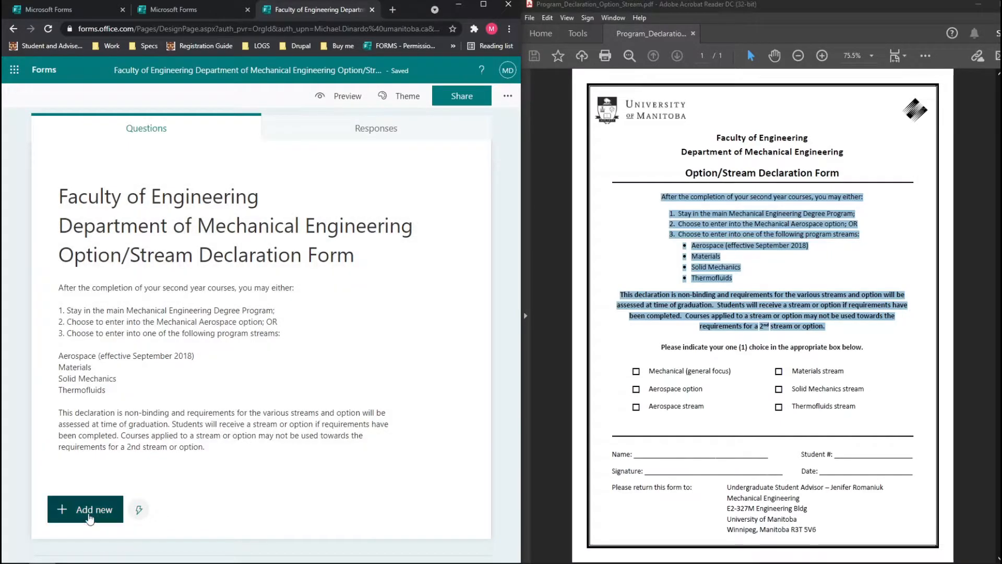
Start a new question, dismissing the recommended questions panel and the extra question types.
{"action": "left_click", "coordinate": [85, 509]}
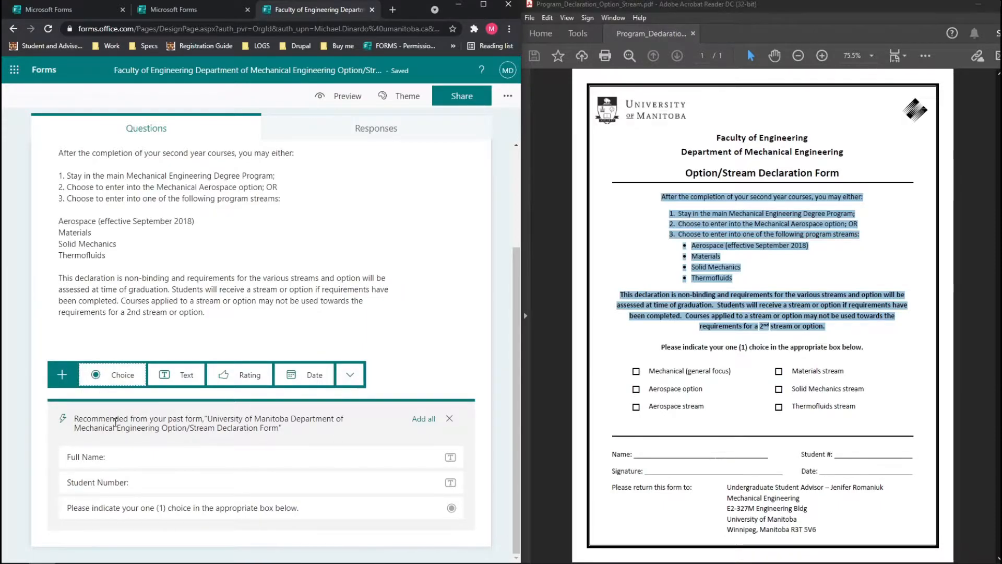
{"action": "left_click", "coordinate": [450, 418]}
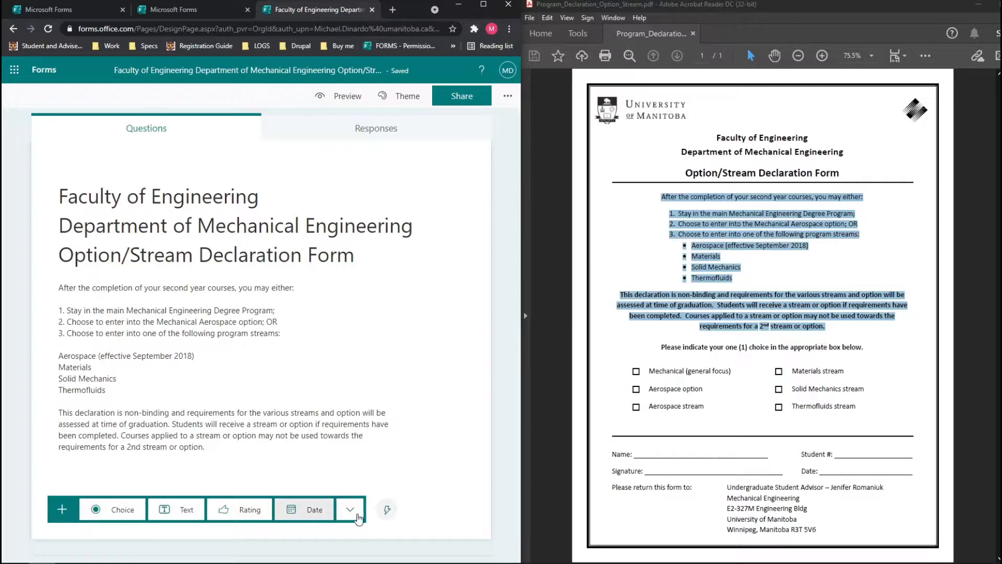
{"action": "left_click", "coordinate": [355, 517]}
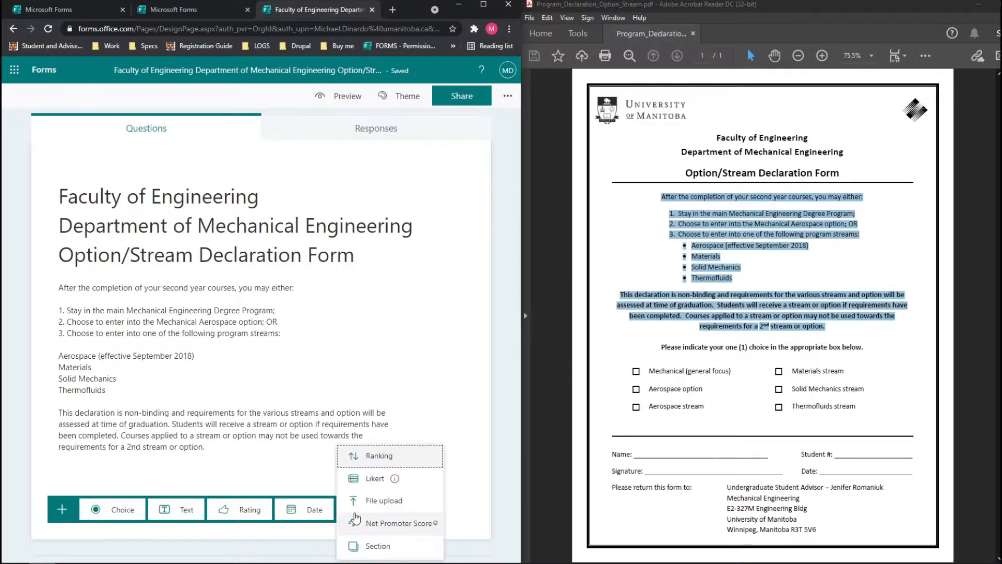
{"action": "left_click", "coordinate": [491, 530]}
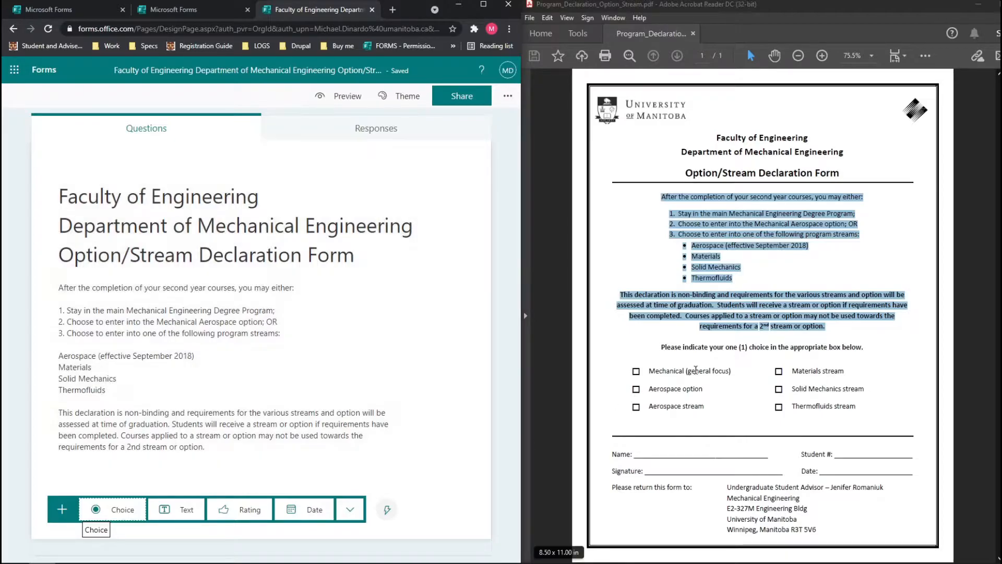
Insert a Choice question while selecting the choice instruction sentence in the PDF.
{"action": "left_click_drag", "start_coordinate": [662, 352], "coordinate": [788, 352]}
{"action": "left_click", "coordinate": [748, 354]}
{"action": "left_click_drag", "start_coordinate": [711, 352], "coordinate": [827, 352]}
{"action": "left_click", "coordinate": [756, 354]}
{"action": "mouse_move", "coordinate": [741, 349]}
{"action": "left_mouse_down"}
{"action": "mouse_move", "coordinate": [861, 351]}
{"action": "mouse_move", "coordinate": [852, 351]}
{"action": "left_mouse_up"}
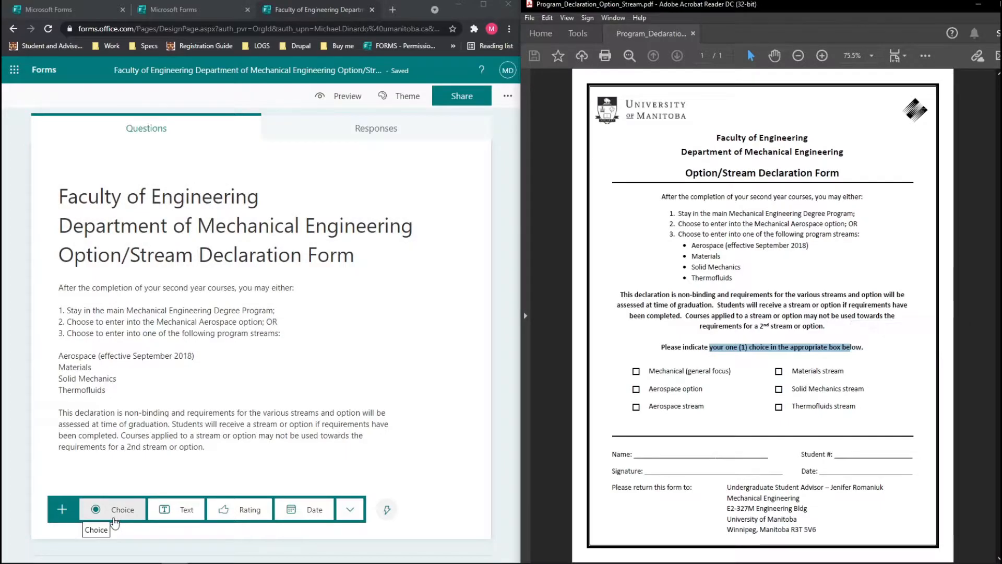
{"action": "left_click", "coordinate": [114, 512]}
{"action": "left_click_drag", "start_coordinate": [683, 350], "coordinate": [708, 351]}
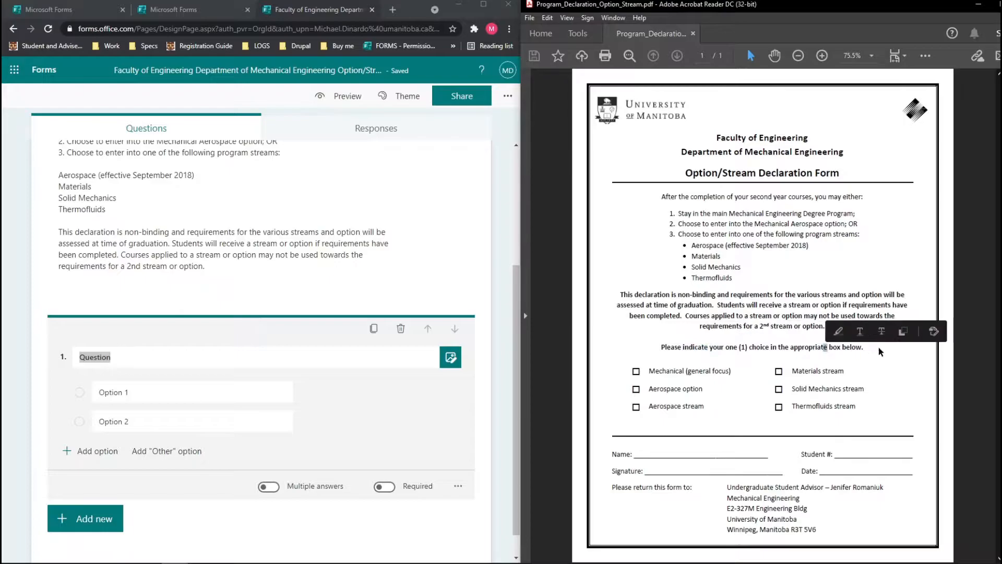
Title question 1 'Please indicate your one (1) choice in the appropriate box below.'.
{"action": "left_click_drag", "start_coordinate": [864, 349], "coordinate": [674, 351]}
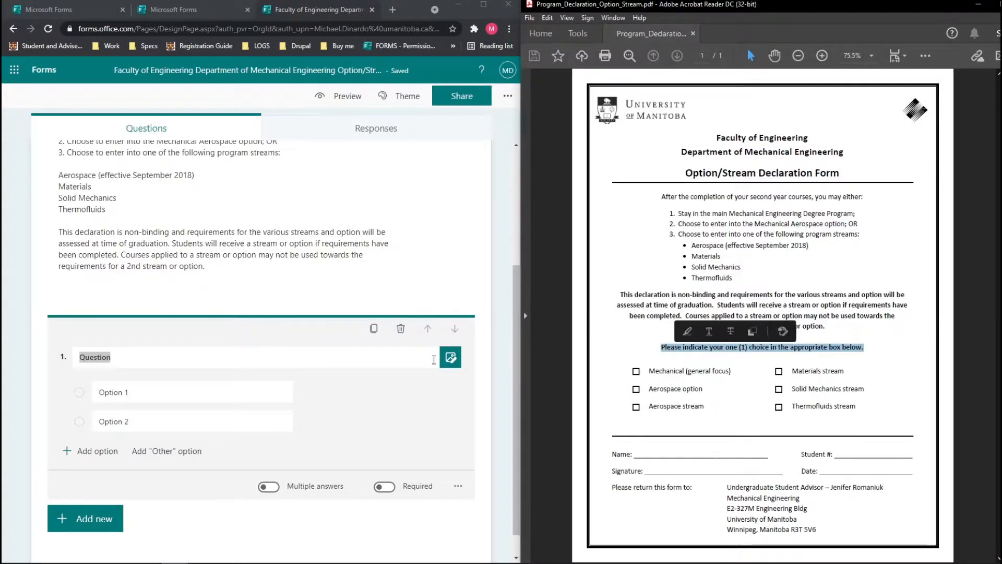
{"action": "left_click", "coordinate": [158, 364]}
{"action": "key", "text": "ctrl+a"}
{"action": "key", "text": "ctrl+v"}
{"action": "left_click", "coordinate": [335, 417]}
{"action": "scroll", "coordinate": [339, 418], "scroll_direction": "down", "scroll_amount": 1}
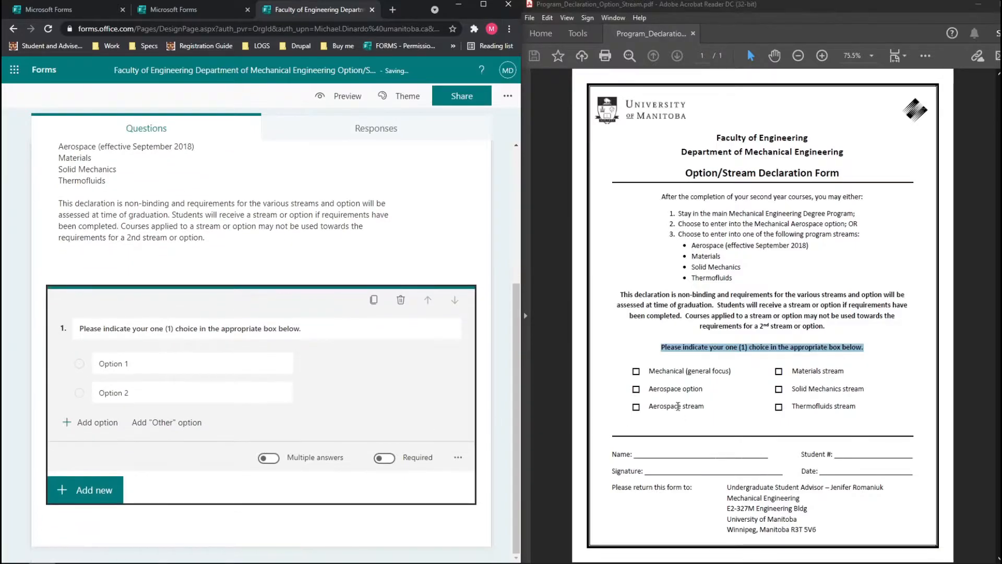
{"action": "left_click_drag", "start_coordinate": [652, 371], "coordinate": [697, 406]}
{"action": "left_click_drag", "start_coordinate": [820, 370], "coordinate": [841, 372]}
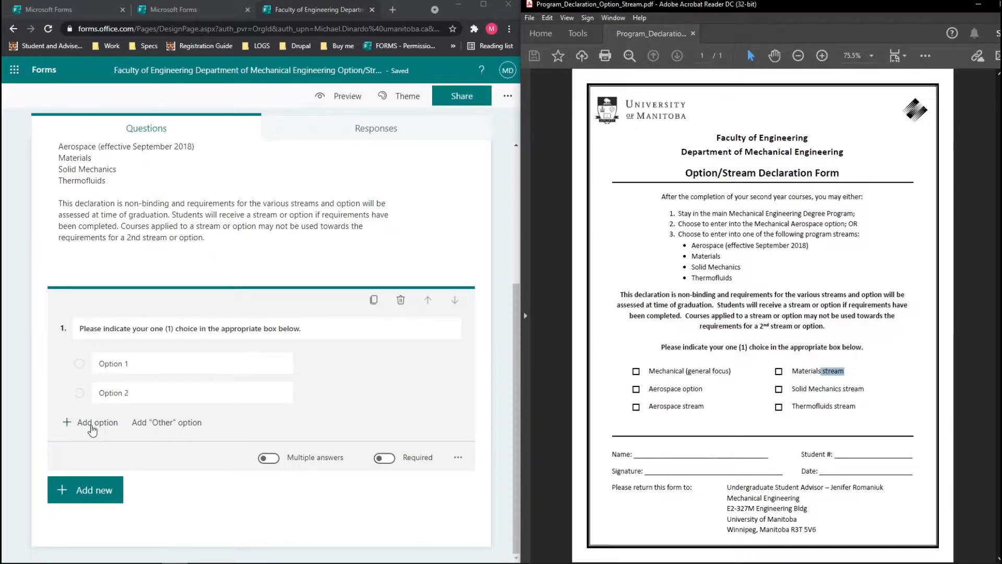
Add four more answer options so the question has six.
{"action": "left_click", "coordinate": [92, 431]}
{"action": "left_click", "coordinate": [94, 424]}
{"action": "left_click", "coordinate": [94, 459]}
{"action": "left_click", "coordinate": [94, 481]}
{"action": "scroll", "coordinate": [313, 392], "scroll_direction": "down", "scroll_amount": 2}
{"action": "left_click", "coordinate": [488, 391]}
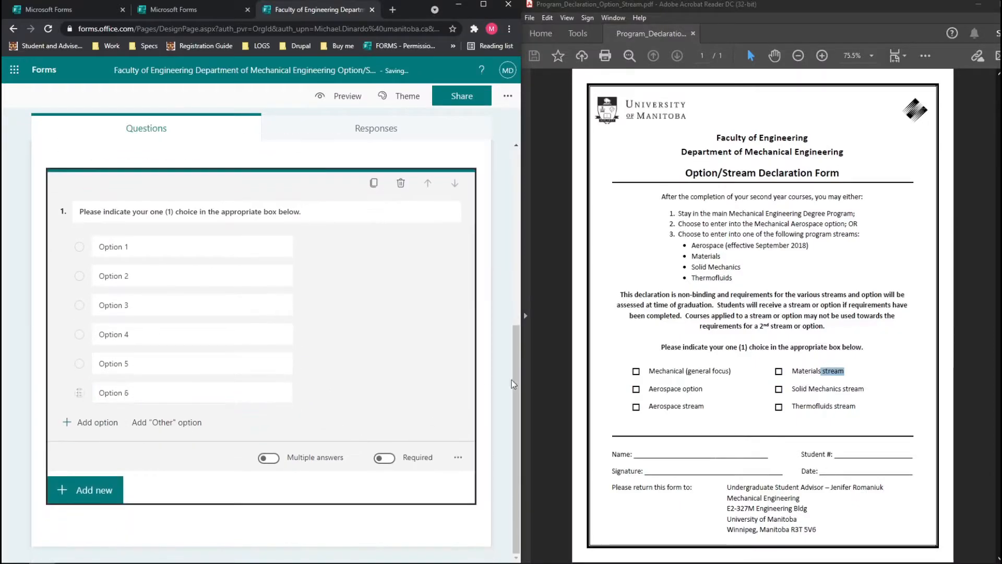
Paste Mechanical (general focus) and the Aerospace wording from the PDF into options 1–3.
{"action": "left_click_drag", "start_coordinate": [731, 372], "coordinate": [647, 372]}
{"action": "key", "text": "ctrl+c"}
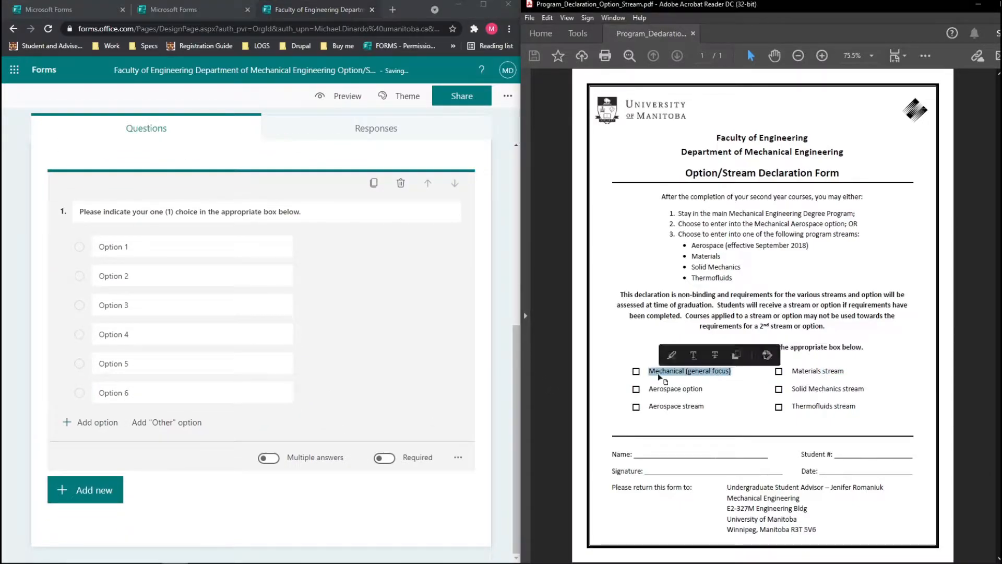
{"action": "left_click", "coordinate": [157, 247]}
{"action": "key", "text": "ctrl+v"}
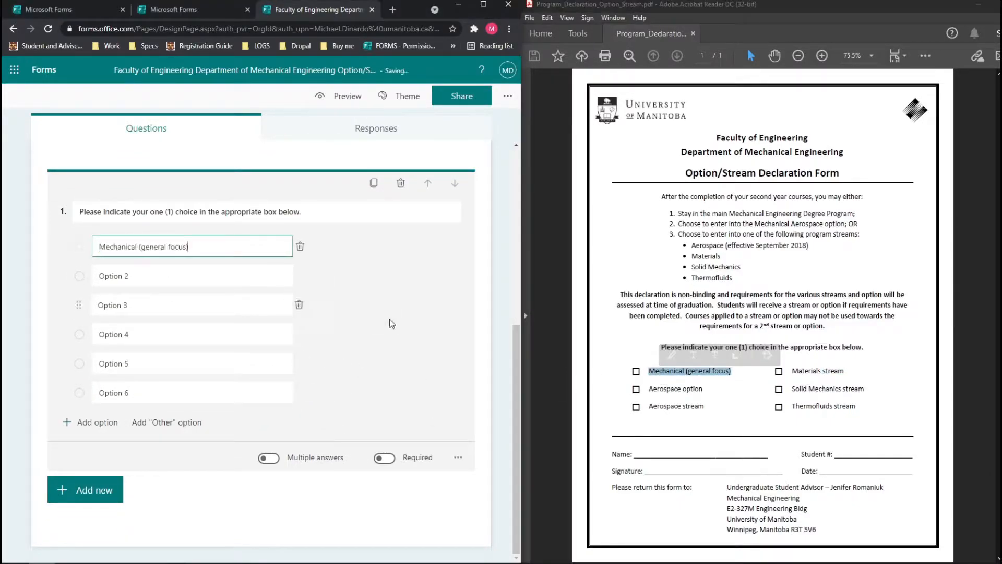
{"action": "left_click_drag", "start_coordinate": [705, 389], "coordinate": [648, 406]}
{"action": "left_click", "coordinate": [167, 276]}
{"action": "type", "text": "Aerospace option"}
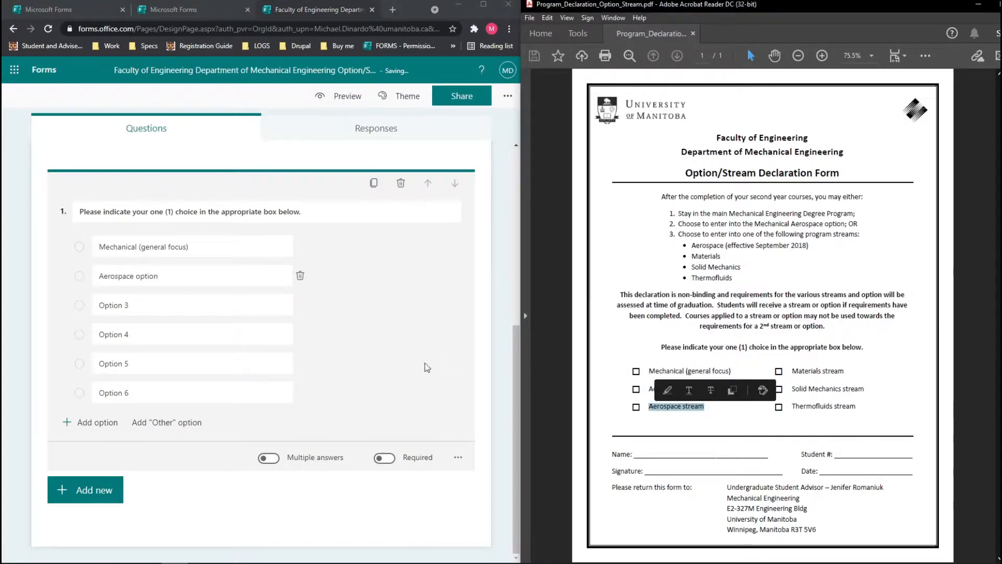
{"action": "left_click", "coordinate": [156, 305]}
{"action": "type", "text": "Aerospace stream"}
Paste the Materials, Solid Mechanics and Thermofluids streams from the PDF into options 4–6.
{"action": "left_click_drag", "start_coordinate": [846, 371], "coordinate": [791, 371]}
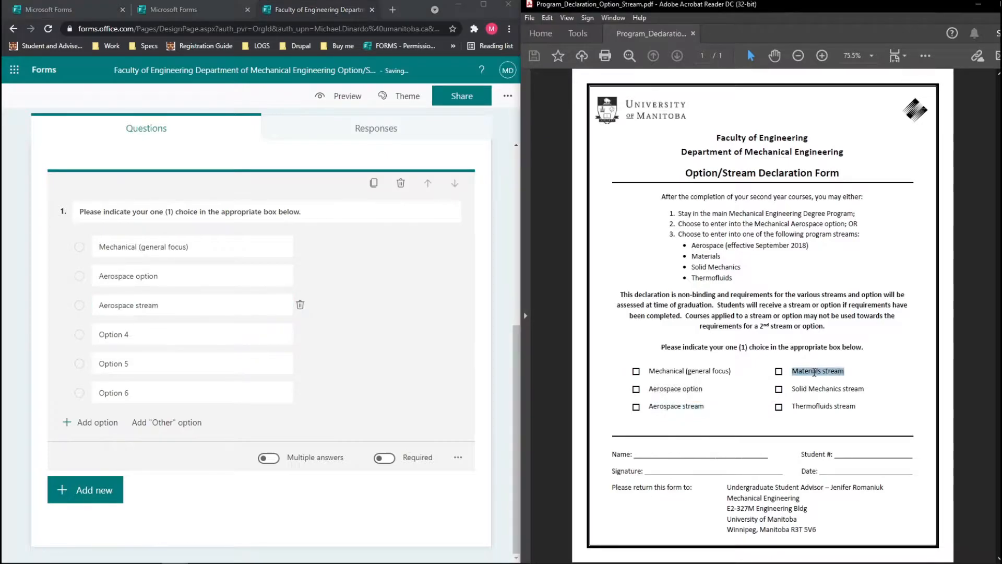
{"action": "left_click", "coordinate": [179, 335]}
{"action": "mouse_move", "coordinate": [791, 389]}
{"action": "left_mouse_down"}
{"action": "mouse_move", "coordinate": [864, 388]}
{"action": "mouse_move", "coordinate": [791, 406]}
{"action": "left_mouse_up"}
{"action": "left_click", "coordinate": [203, 365]}
{"action": "type", "text": "Solid Mechanics stream"}
{"action": "key", "text": "ctrl+c"}
{"action": "left_click", "coordinate": [246, 393]}
{"action": "key", "text": "ctrl+v"}
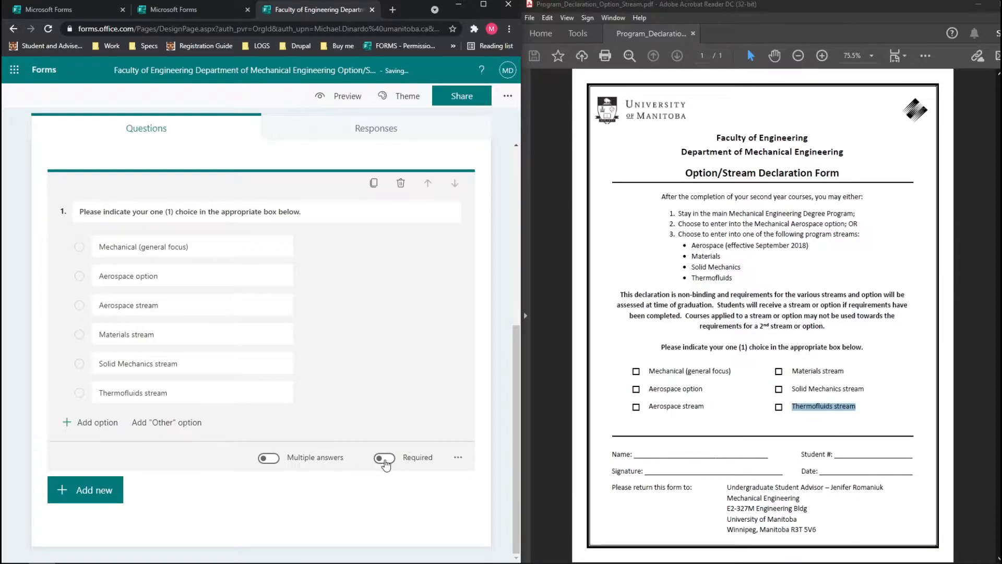
Make question 1 required.
{"action": "left_click", "coordinate": [386, 458]}
{"action": "scroll", "coordinate": [383, 449], "scroll_direction": "up", "scroll_amount": 3}
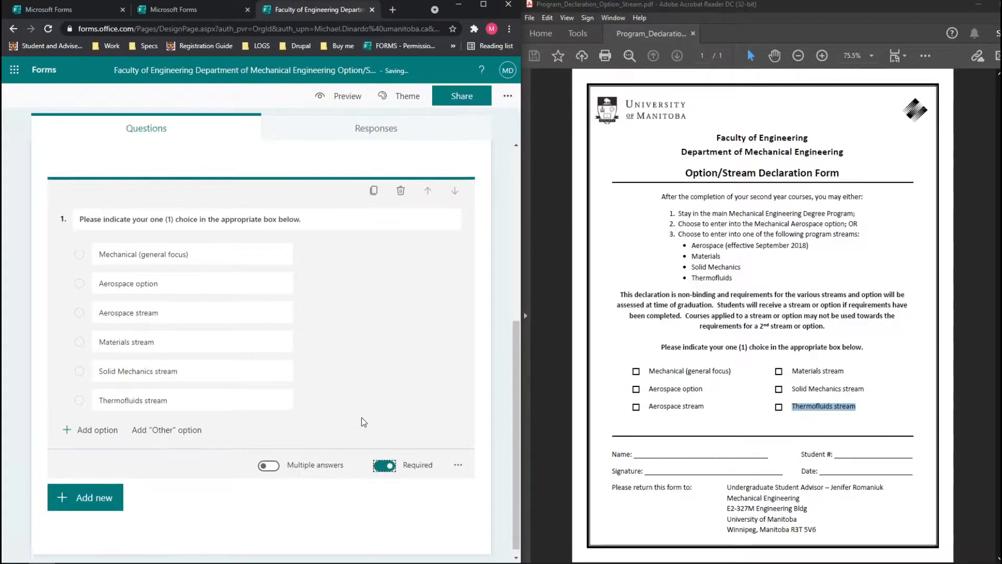
{"action": "scroll", "coordinate": [382, 438], "scroll_direction": "up", "scroll_amount": 1}
{"action": "scroll", "coordinate": [365, 397], "scroll_direction": "down", "scroll_amount": 4}
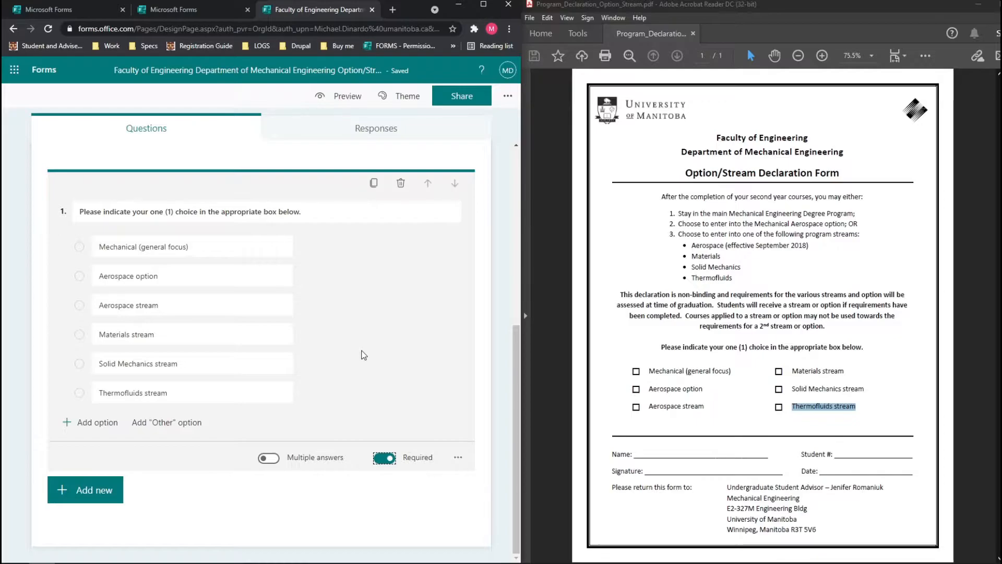
Finish question 1 and review the Name and Student # fields in the PDF.
{"action": "left_click", "coordinate": [314, 483]}
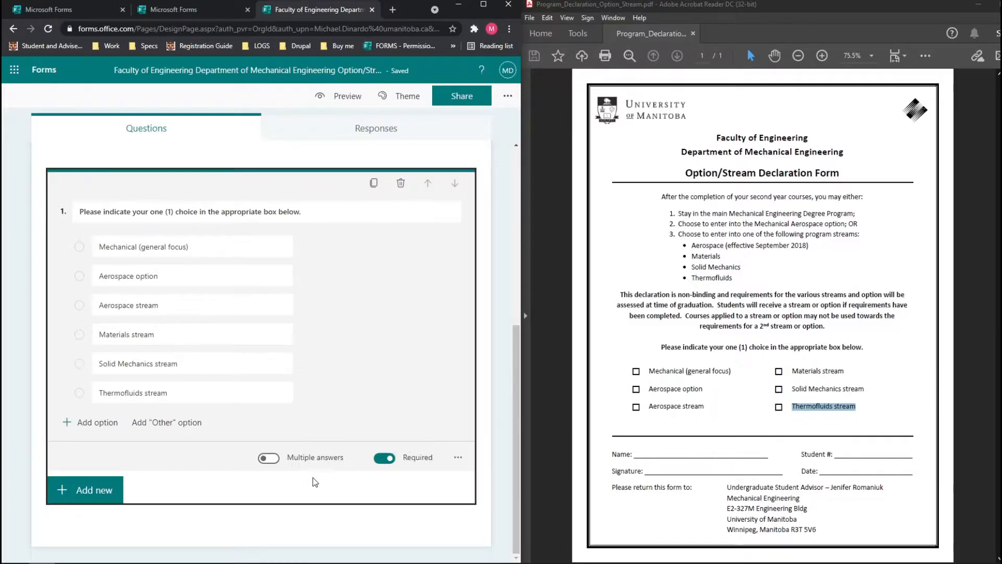
{"action": "scroll", "coordinate": [376, 483], "scroll_direction": "up", "scroll_amount": 1}
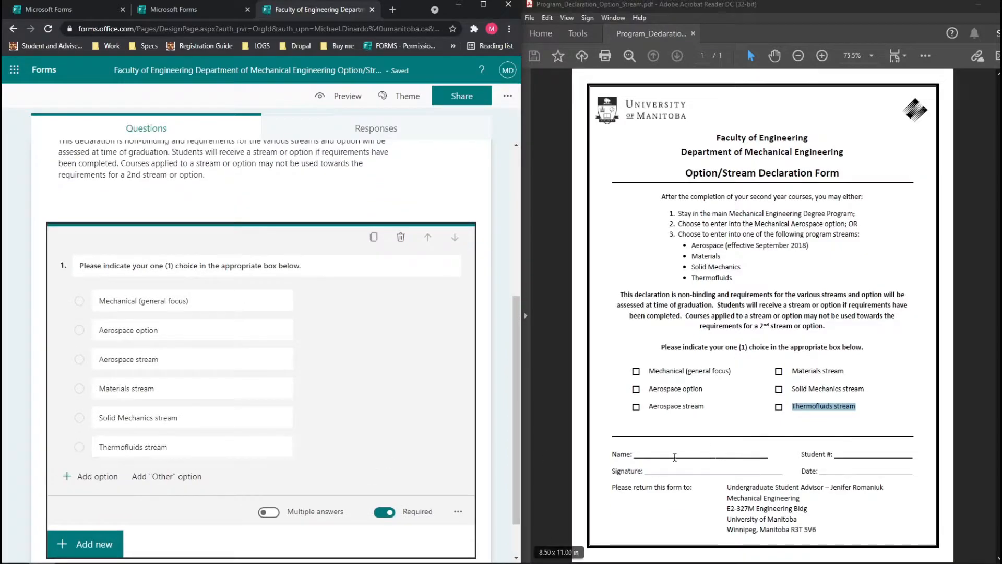
{"action": "left_click", "coordinate": [677, 440]}
{"action": "left_click_drag", "start_coordinate": [610, 453], "coordinate": [828, 472]}
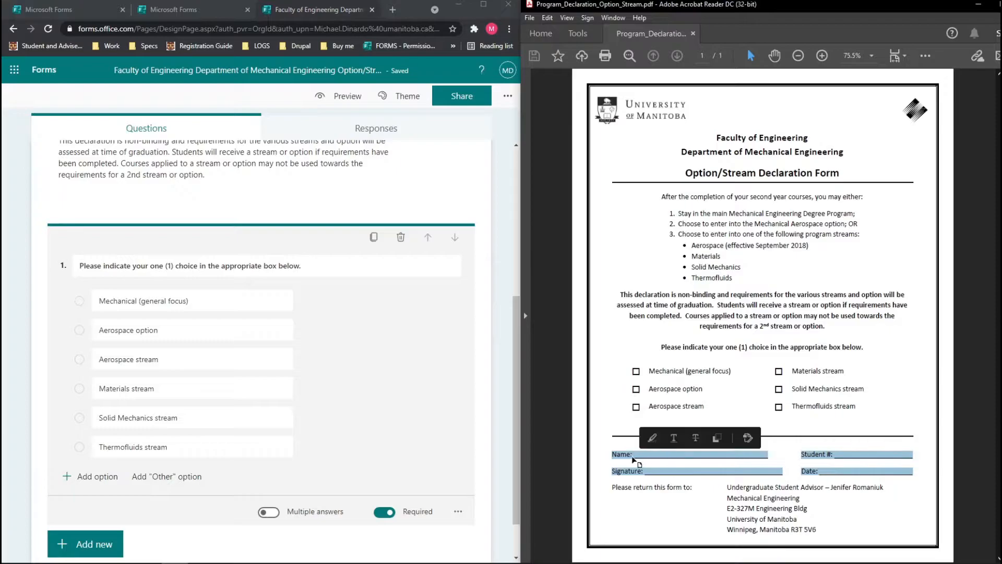
{"action": "left_click", "coordinate": [619, 455]}
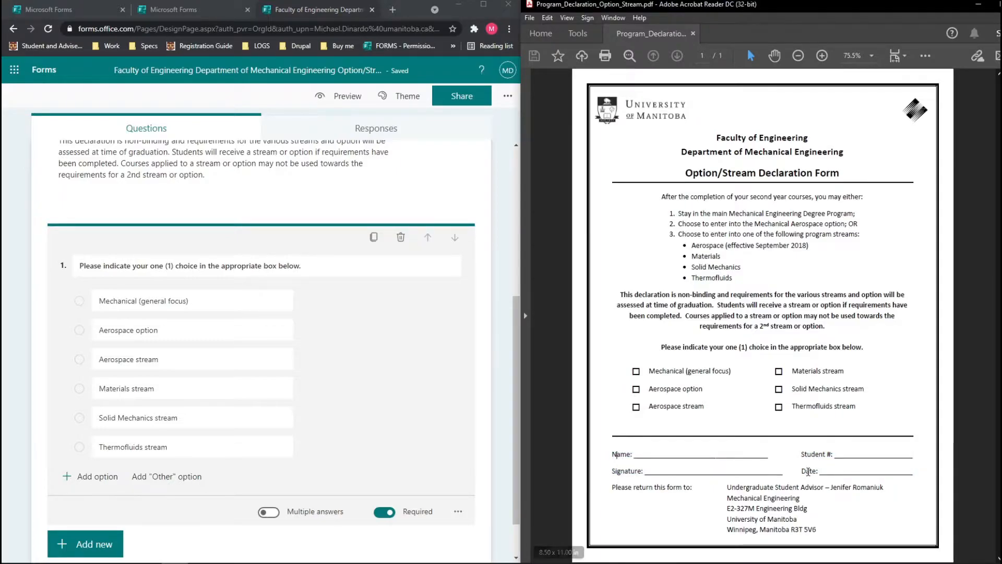
{"action": "scroll", "coordinate": [428, 445], "scroll_direction": "down", "scroll_amount": 2}
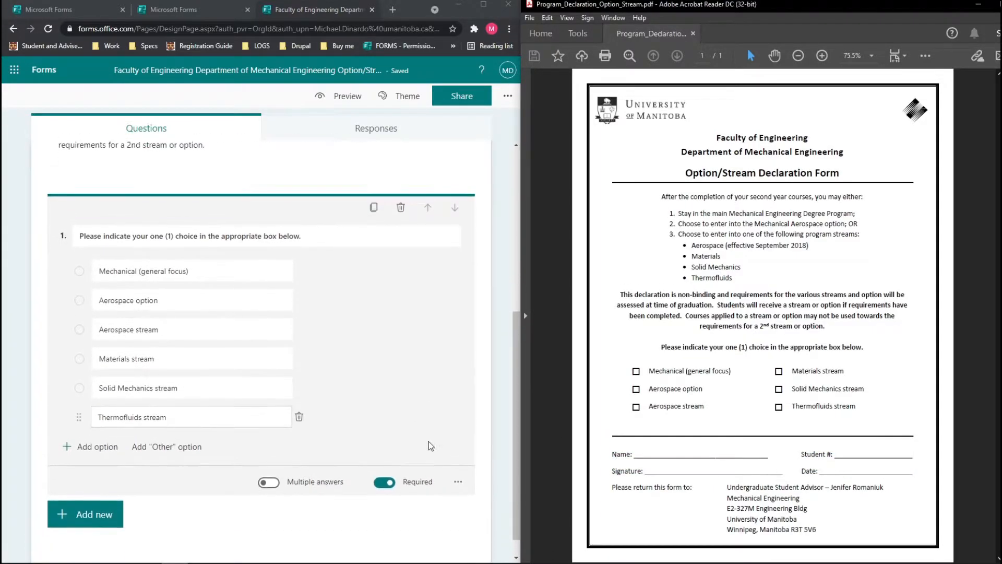
{"action": "triple_click", "coordinate": [637, 455]}
{"action": "left_click_drag", "start_coordinate": [637, 456], "coordinate": [841, 455]}
{"action": "left_click", "coordinate": [712, 465]}
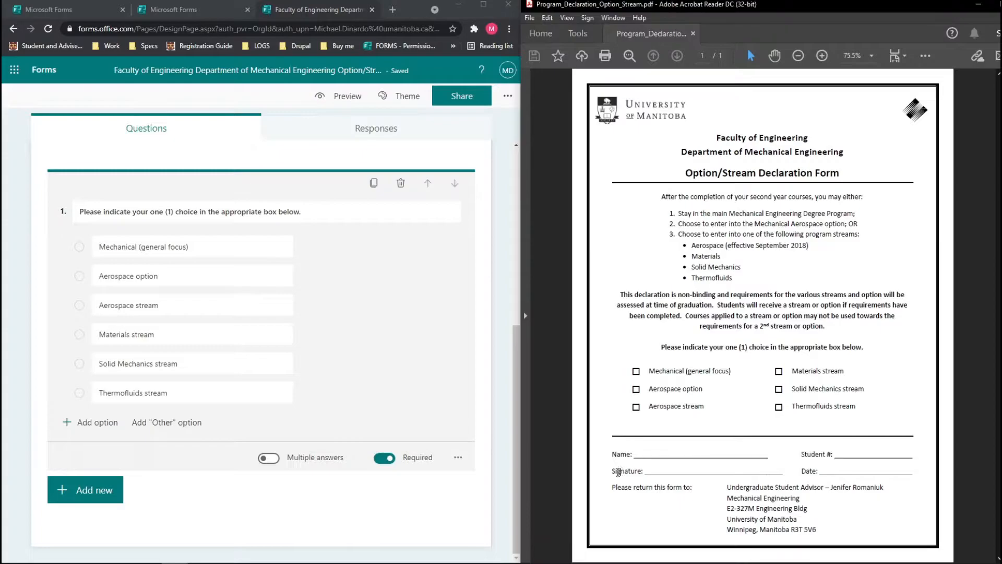
Check the PDF's Signature and Date lines for the remaining fields to add.
{"action": "left_click_drag", "start_coordinate": [609, 473], "coordinate": [692, 477]}
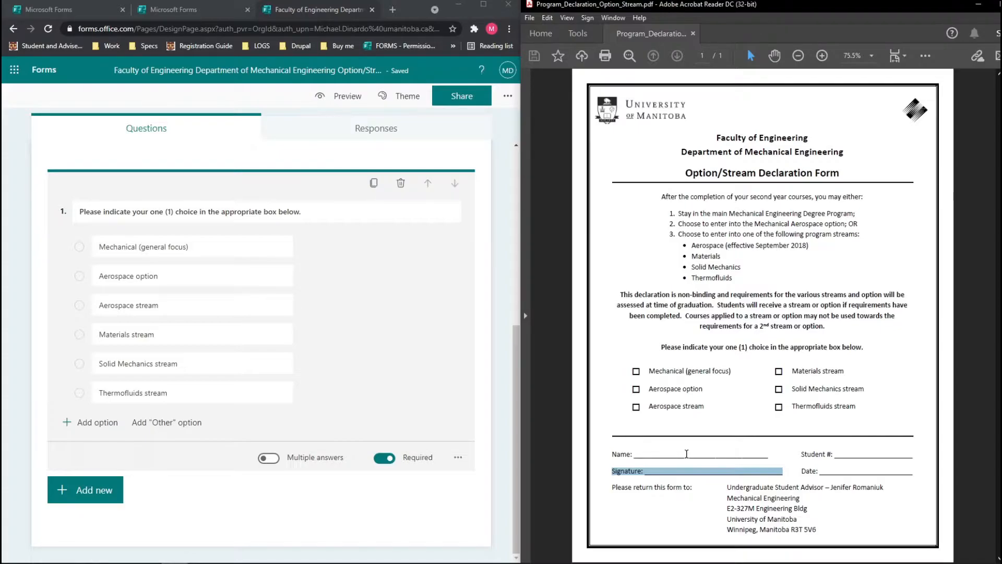
{"action": "left_click_drag", "start_coordinate": [801, 470], "coordinate": [844, 471]}
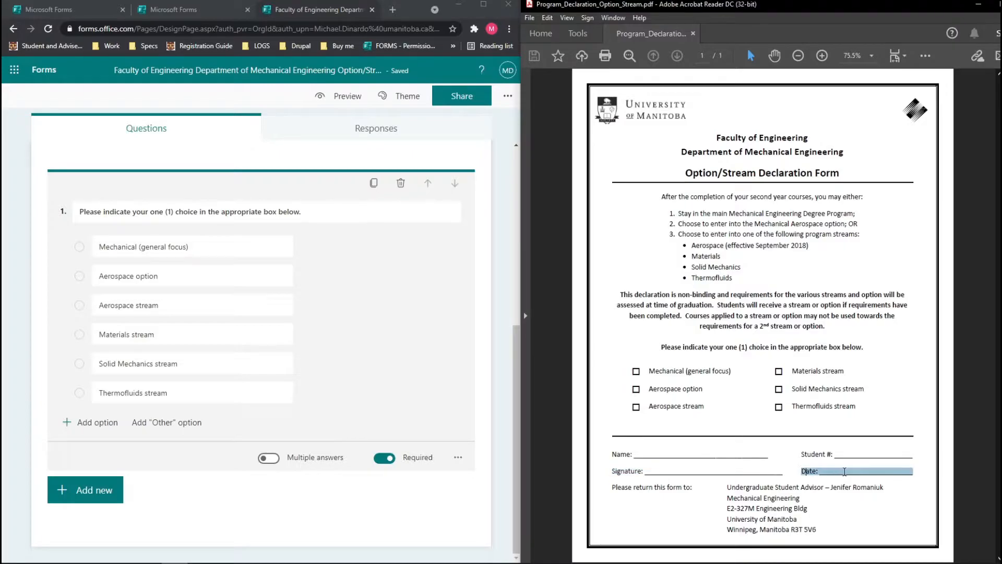
{"action": "scroll", "coordinate": [384, 371], "scroll_direction": "up", "scroll_amount": 2}
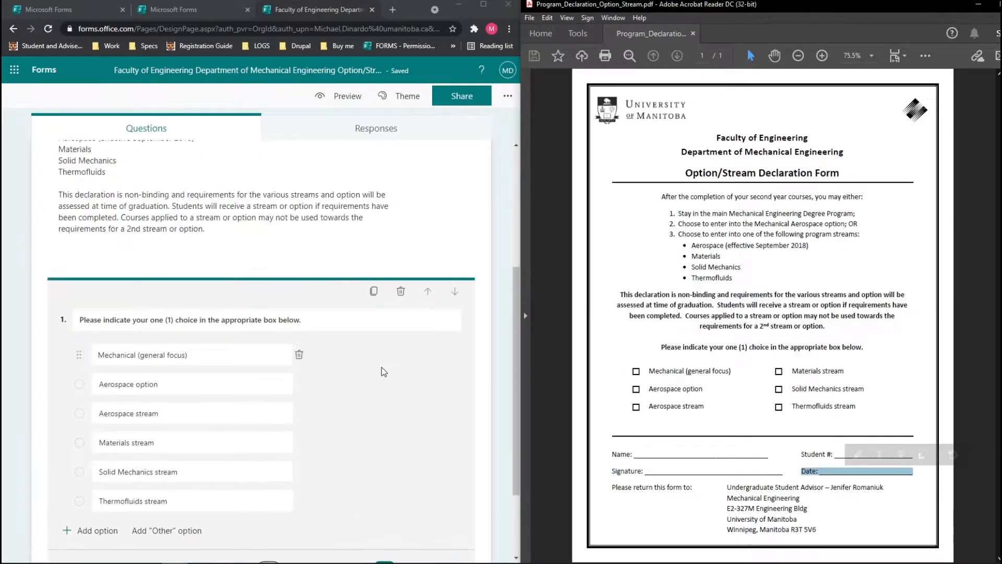
{"action": "scroll", "coordinate": [384, 371], "scroll_direction": "down", "scroll_amount": 3}
{"action": "left_click", "coordinate": [288, 499]}
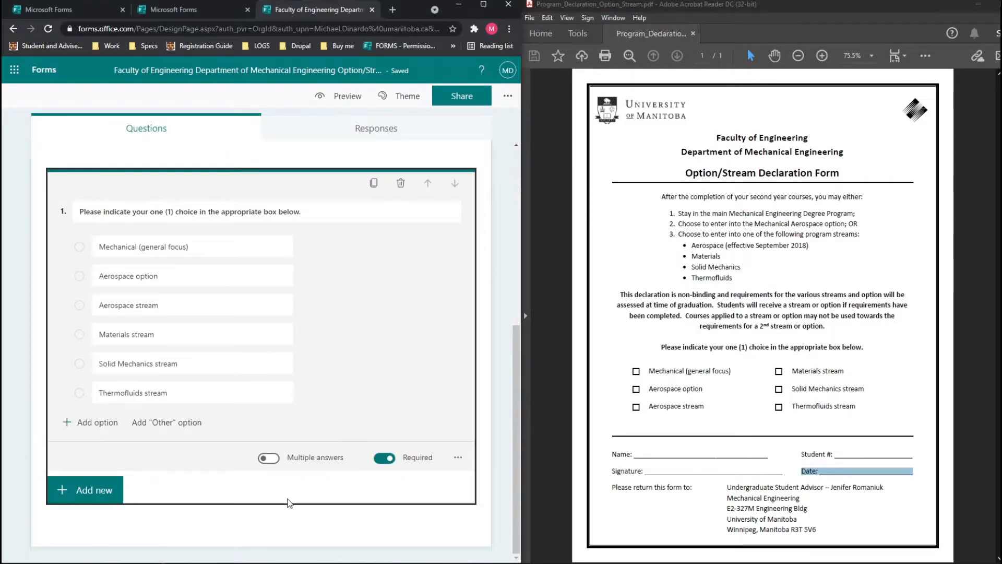
{"action": "left_click", "coordinate": [706, 492]}
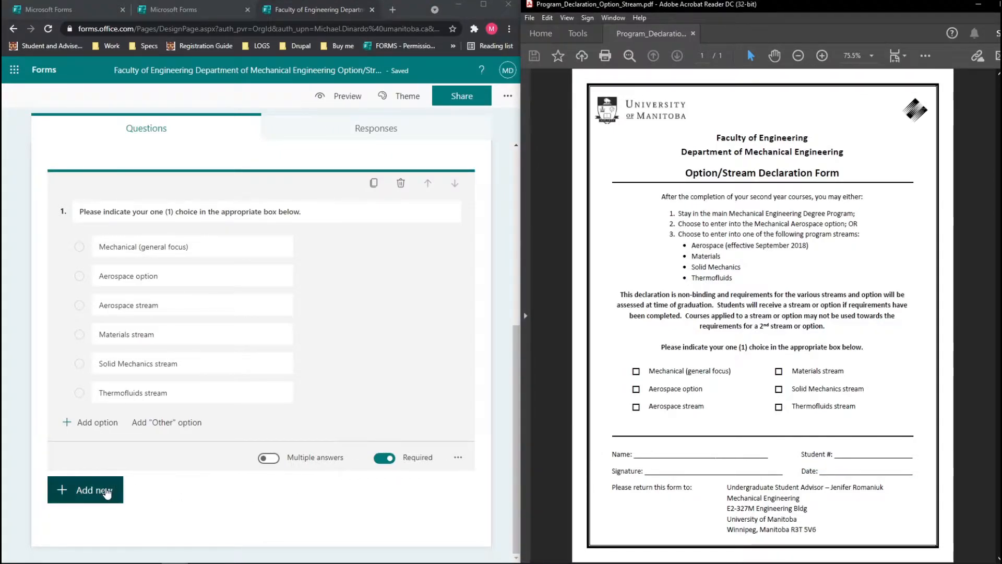
Add two text questions titled 'Name:' and 'Student #:' below the stream choice.
{"action": "left_click", "coordinate": [107, 493]}
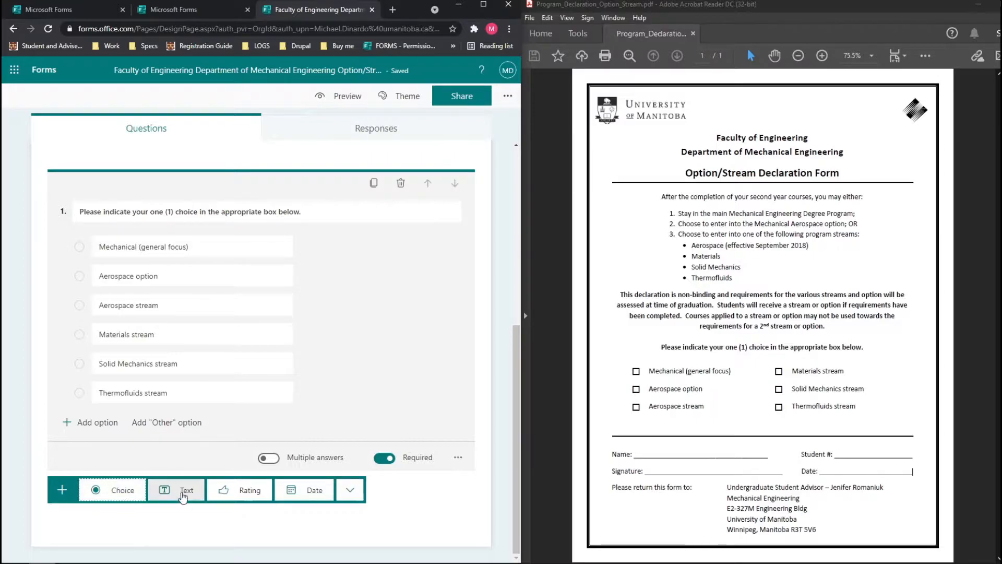
{"action": "left_click", "coordinate": [184, 493]}
{"action": "type", "text": "Name:"}
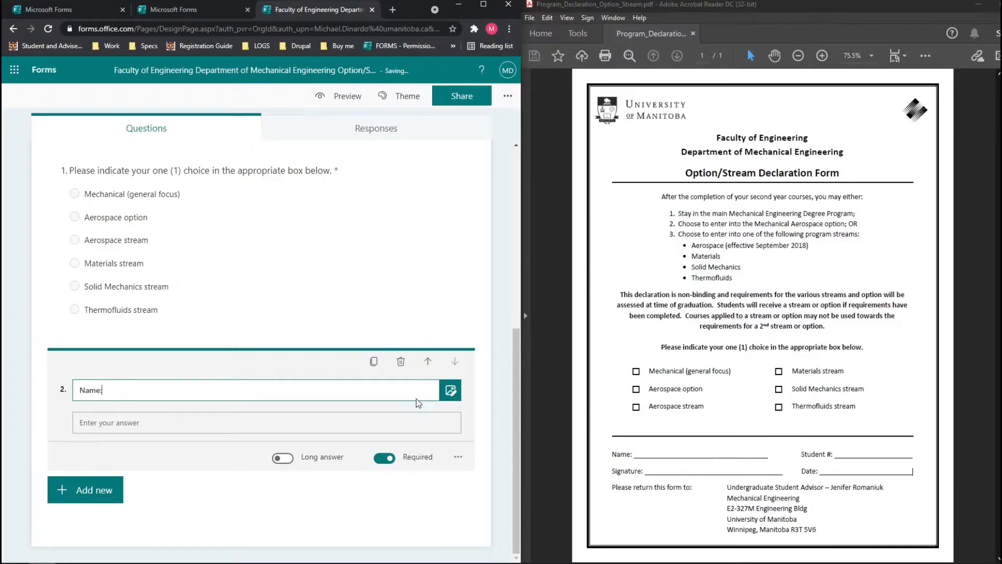
{"action": "left_click", "coordinate": [117, 493]}
{"action": "left_click", "coordinate": [193, 495]}
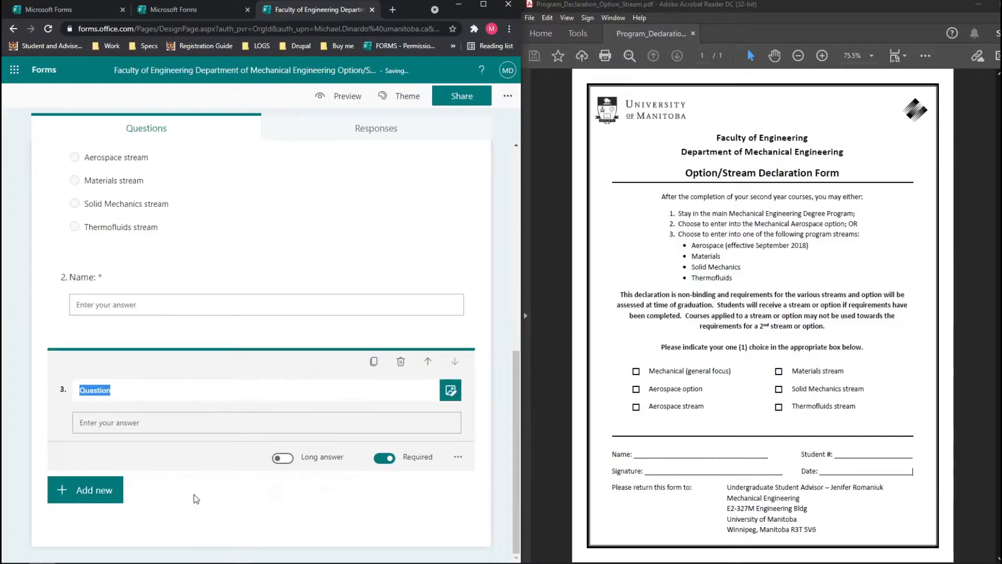
{"action": "type", "text": "Student #:"}
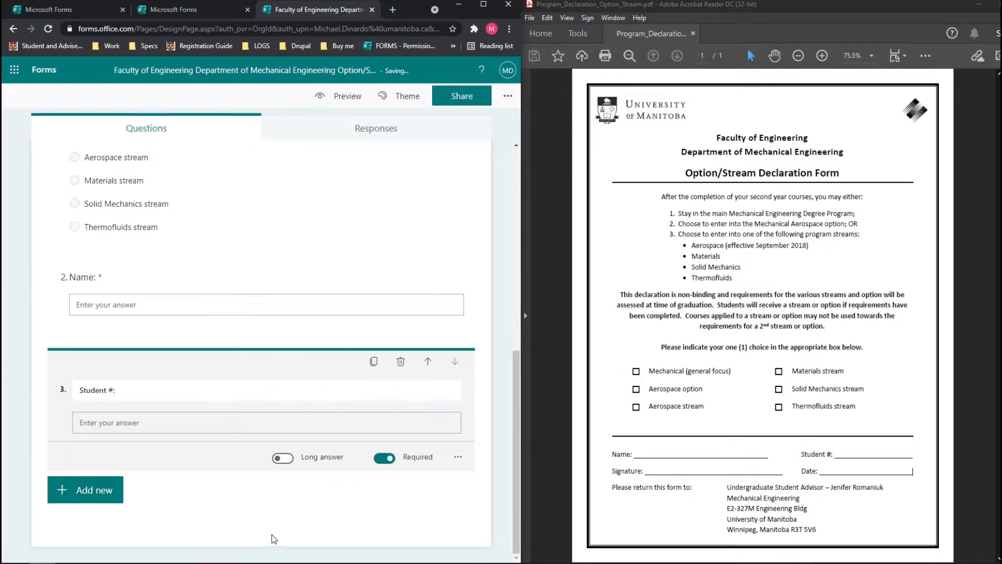
{"action": "scroll", "coordinate": [292, 494], "scroll_direction": "up", "scroll_amount": 5}
{"action": "scroll", "coordinate": [298, 493], "scroll_direction": "up", "scroll_amount": 2}
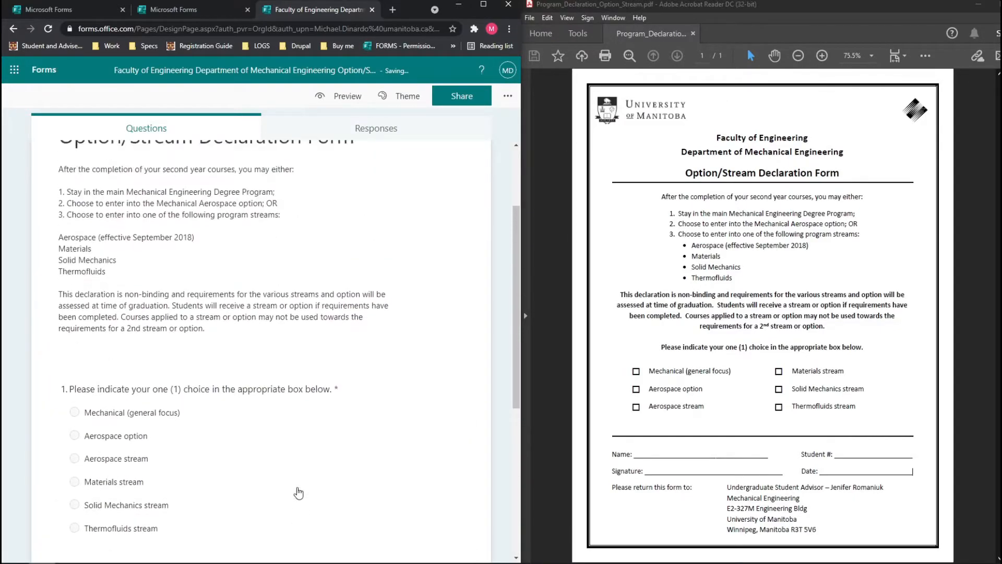
{"action": "scroll", "coordinate": [297, 449], "scroll_direction": "down", "scroll_amount": 2}
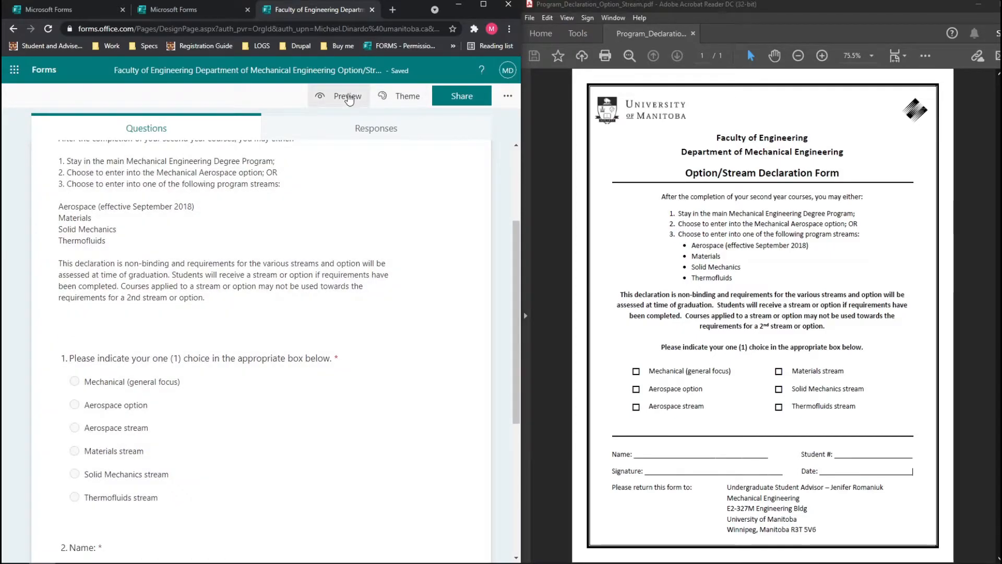
Preview the form full-screen through the stream choice, Name: and Student #: questions, then return to editing.
{"action": "left_click", "coordinate": [347, 97]}
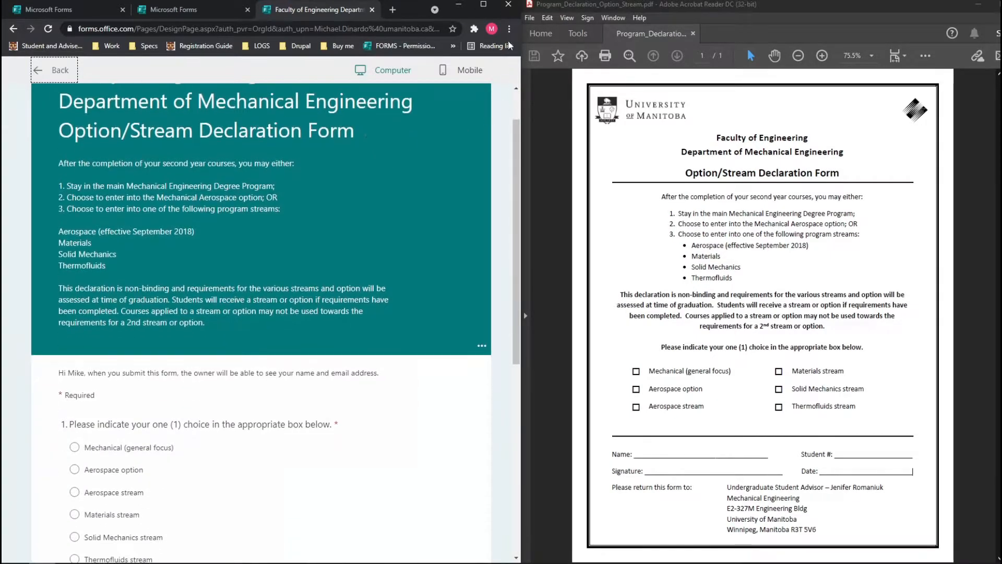
{"action": "left_click", "coordinate": [483, 4]}
{"action": "scroll", "coordinate": [525, 217], "scroll_direction": "down", "scroll_amount": 2}
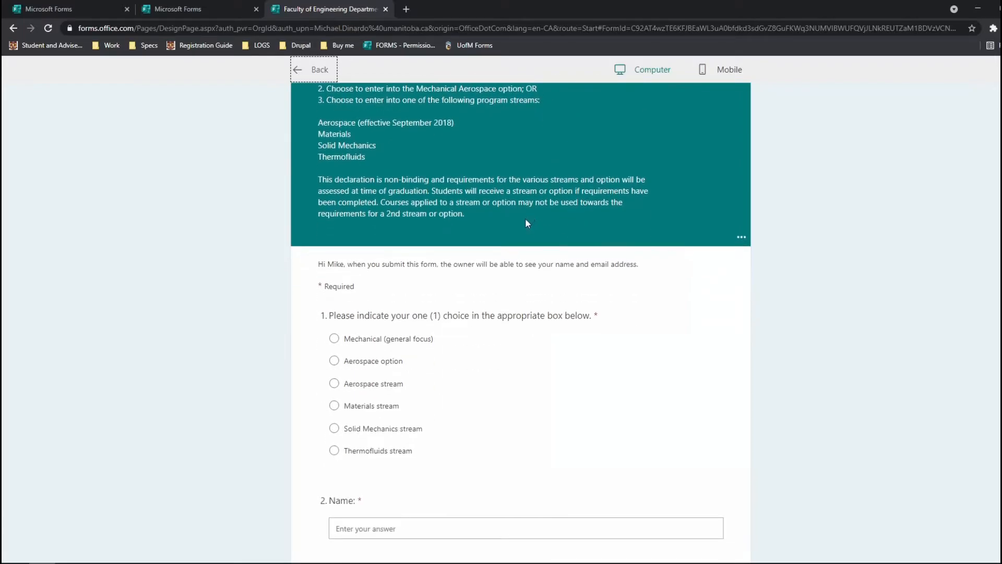
{"action": "scroll", "coordinate": [527, 223], "scroll_direction": "up", "scroll_amount": 3}
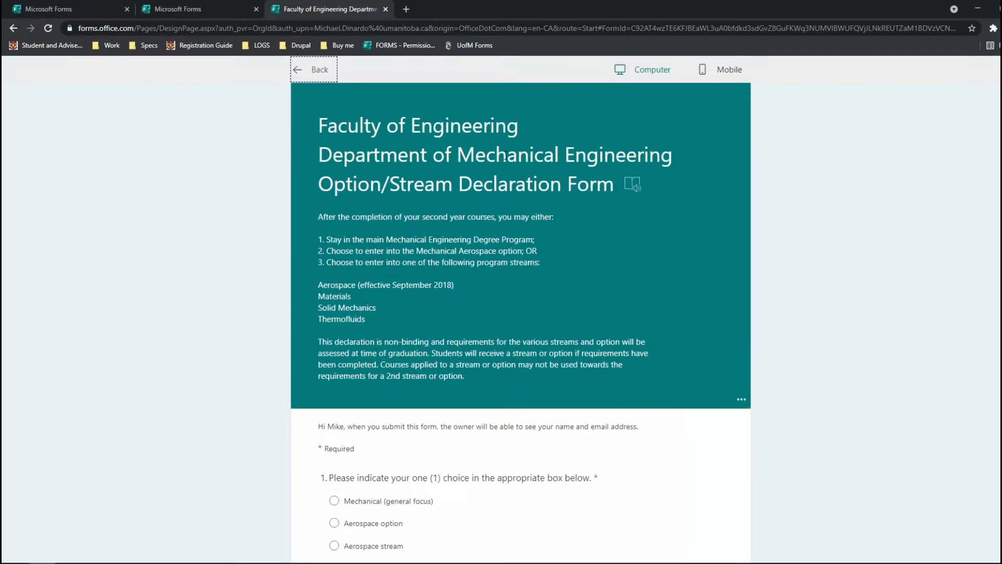
{"action": "scroll", "coordinate": [494, 151], "scroll_direction": "down", "scroll_amount": 4}
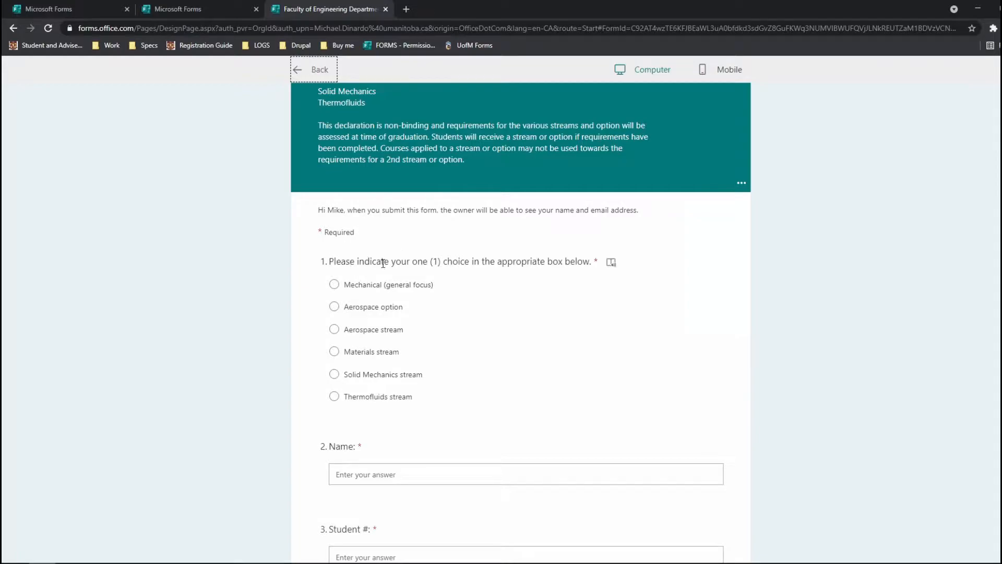
{"action": "scroll", "coordinate": [381, 261], "scroll_direction": "down", "scroll_amount": 1}
{"action": "scroll", "coordinate": [387, 301], "scroll_direction": "down", "scroll_amount": 2}
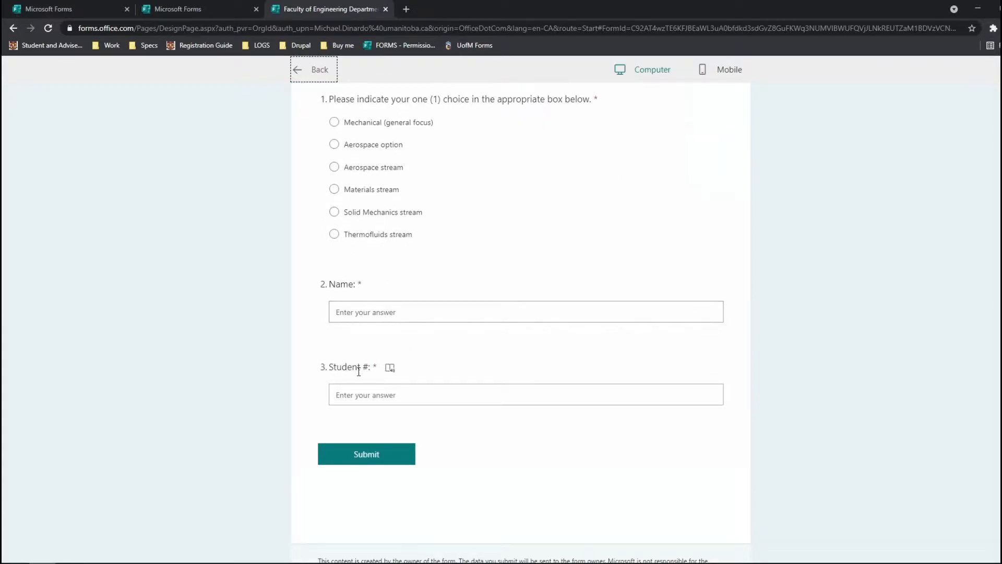
{"action": "scroll", "coordinate": [339, 345], "scroll_direction": "up", "scroll_amount": 3}
{"action": "scroll", "coordinate": [313, 338], "scroll_direction": "down", "scroll_amount": 3}
{"action": "scroll", "coordinate": [339, 345], "scroll_direction": "up", "scroll_amount": 2}
{"action": "scroll", "coordinate": [342, 356], "scroll_direction": "down", "scroll_amount": 1}
{"action": "left_click_drag", "start_coordinate": [320, 339], "coordinate": [356, 338]}
{"action": "scroll", "coordinate": [412, 354], "scroll_direction": "up", "scroll_amount": 2}
{"action": "scroll", "coordinate": [463, 217], "scroll_direction": "down", "scroll_amount": 4}
{"action": "scroll", "coordinate": [456, 223], "scroll_direction": "up", "scroll_amount": 1}
{"action": "scroll", "coordinate": [455, 226], "scroll_direction": "up", "scroll_amount": 3}
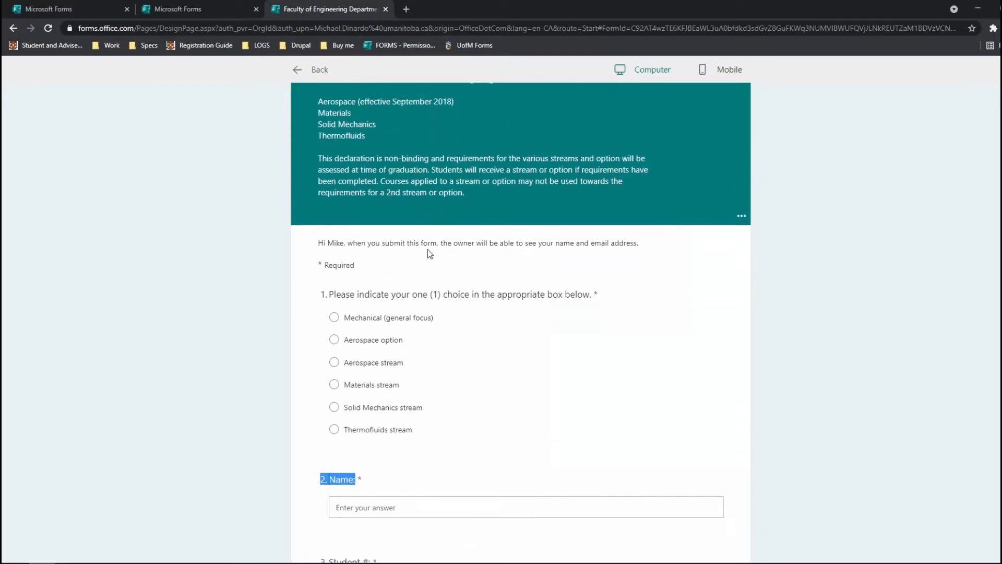
{"action": "scroll", "coordinate": [427, 248], "scroll_direction": "down", "scroll_amount": 3}
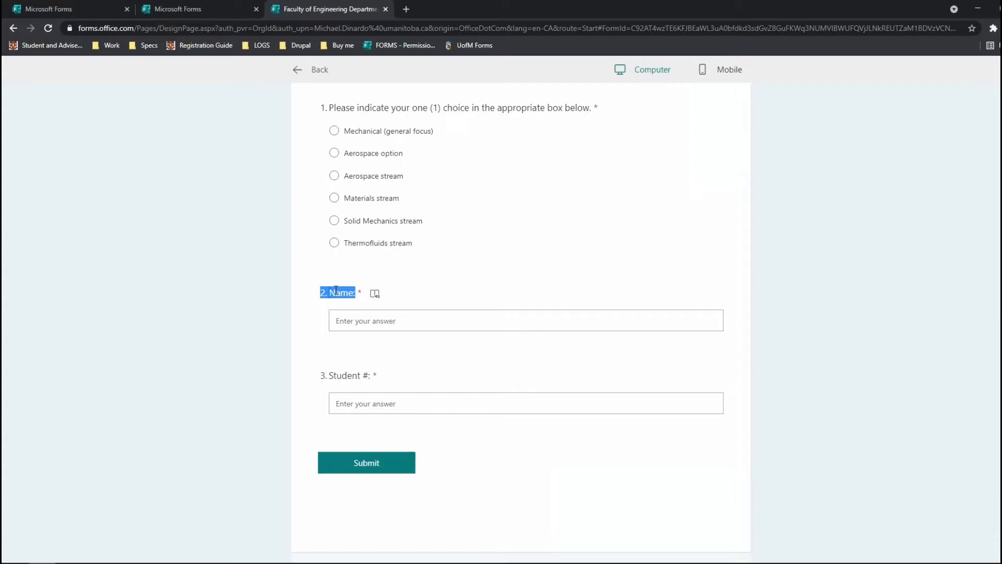
{"action": "scroll", "coordinate": [321, 303], "scroll_direction": "up", "scroll_amount": 2}
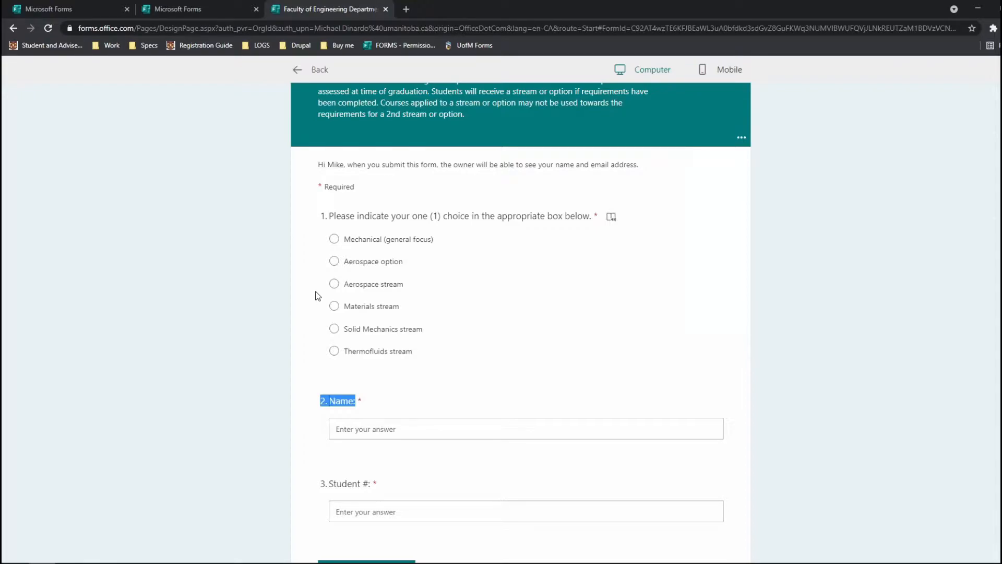
{"action": "scroll", "coordinate": [260, 320], "scroll_direction": "down", "scroll_amount": 3}
{"action": "scroll", "coordinate": [246, 385], "scroll_direction": "up", "scroll_amount": 5}
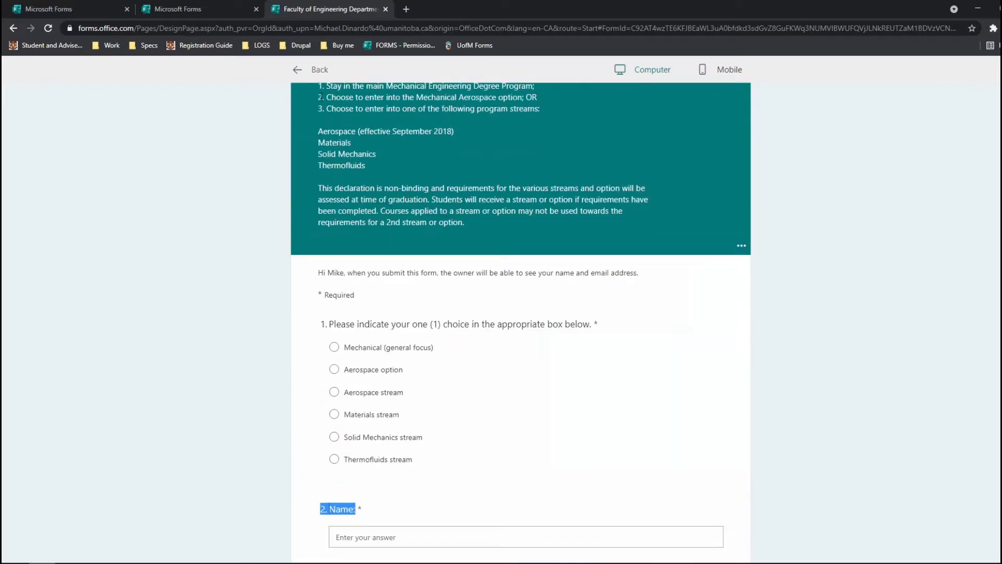
{"action": "left_click", "coordinate": [318, 70]}
{"action": "scroll", "coordinate": [329, 229], "scroll_direction": "down", "scroll_amount": 5}
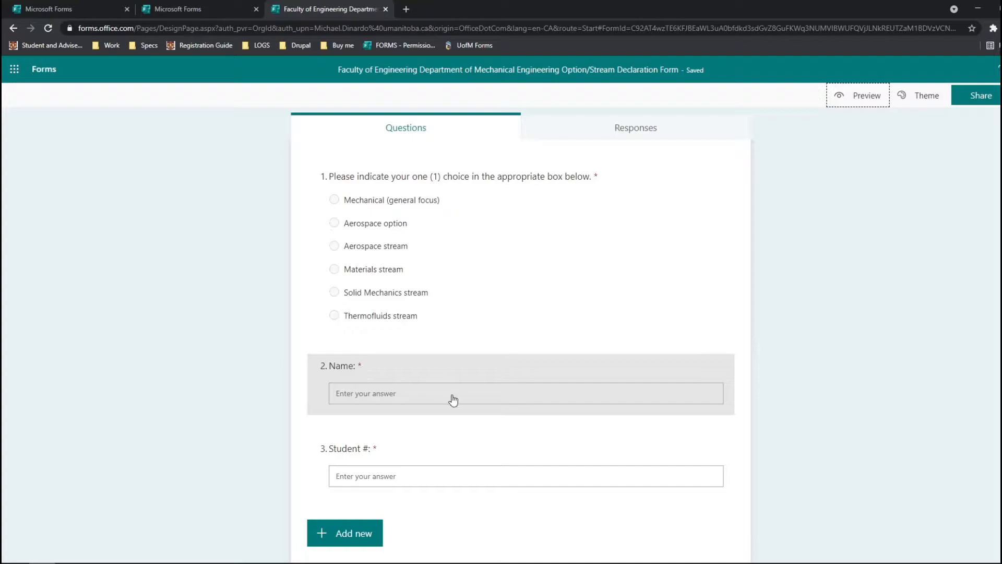
Move the Name: question up to first place.
{"action": "left_click", "coordinate": [400, 378]}
{"action": "scroll", "coordinate": [672, 411], "scroll_direction": "down", "scroll_amount": 2}
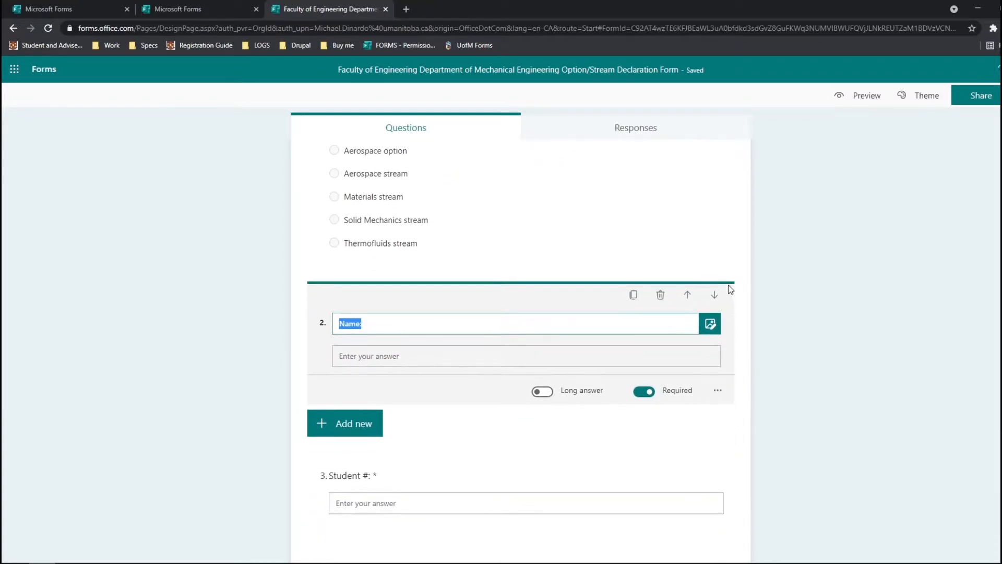
{"action": "left_click", "coordinate": [687, 296]}
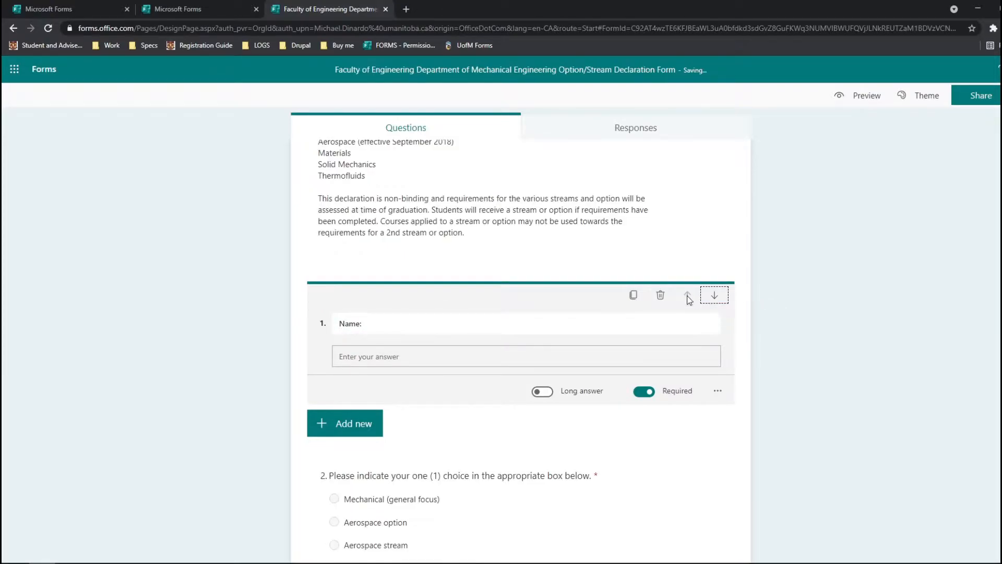
{"action": "scroll", "coordinate": [688, 306], "scroll_direction": "down", "scroll_amount": 6}
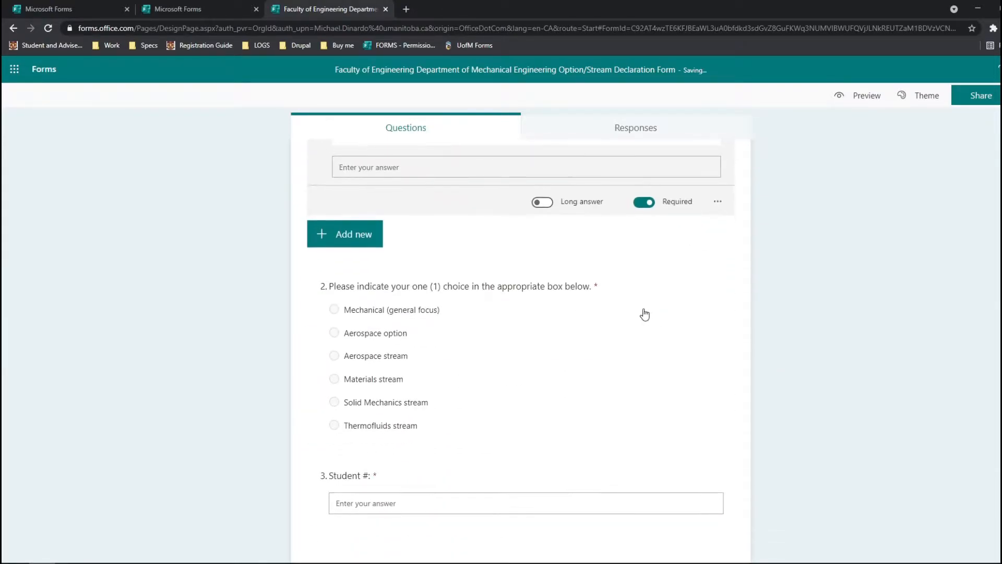
{"action": "left_click", "coordinate": [782, 315]}
{"action": "scroll", "coordinate": [436, 239], "scroll_direction": "up", "scroll_amount": 1}
{"action": "scroll", "coordinate": [393, 240], "scroll_direction": "down", "scroll_amount": 1}
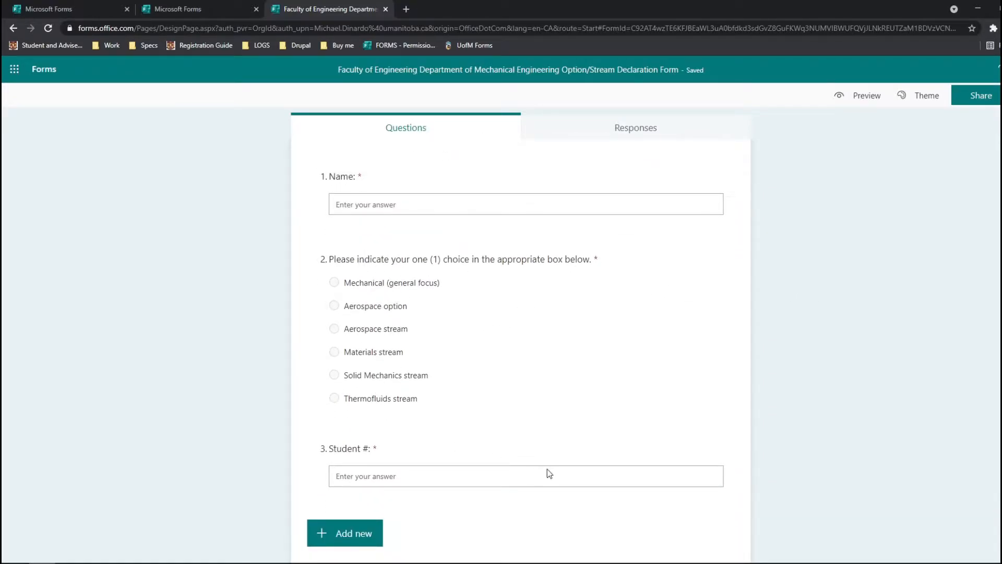
Move Student #: up to second place, ahead of the choice question, and preview the form.
{"action": "left_click", "coordinate": [379, 453]}
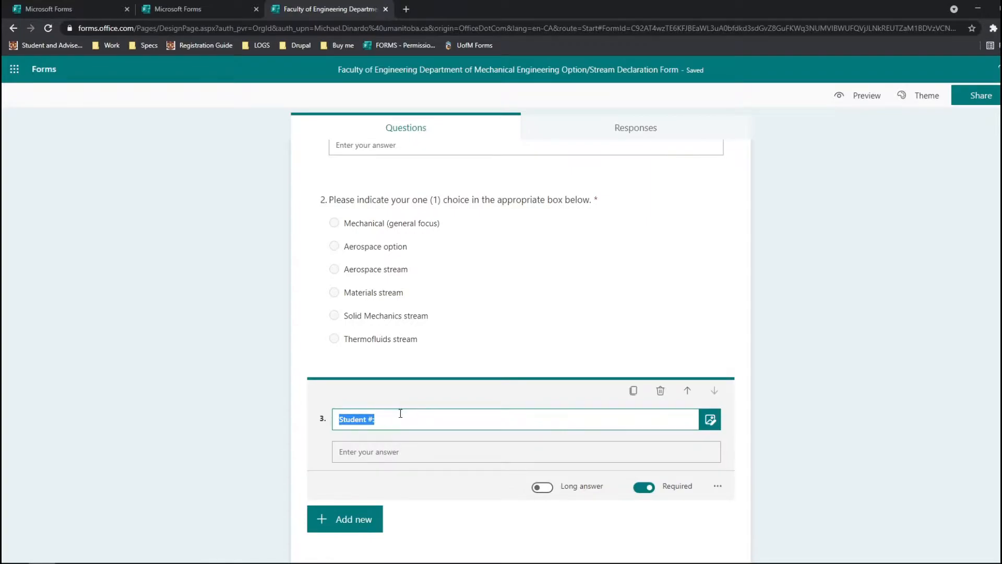
{"action": "left_click", "coordinate": [688, 391]}
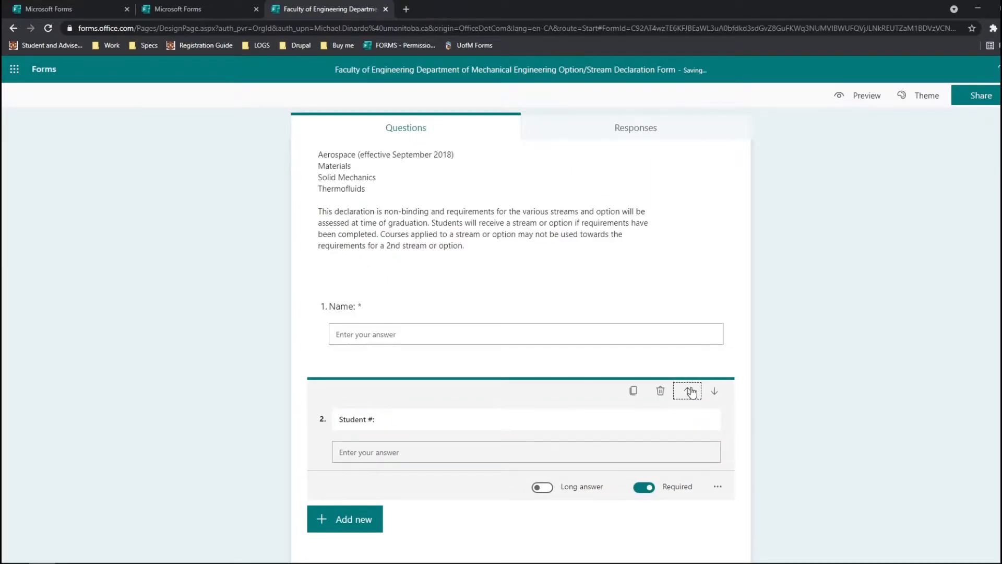
{"action": "left_click", "coordinate": [862, 372]}
{"action": "scroll", "coordinate": [831, 377], "scroll_direction": "down", "scroll_amount": 3}
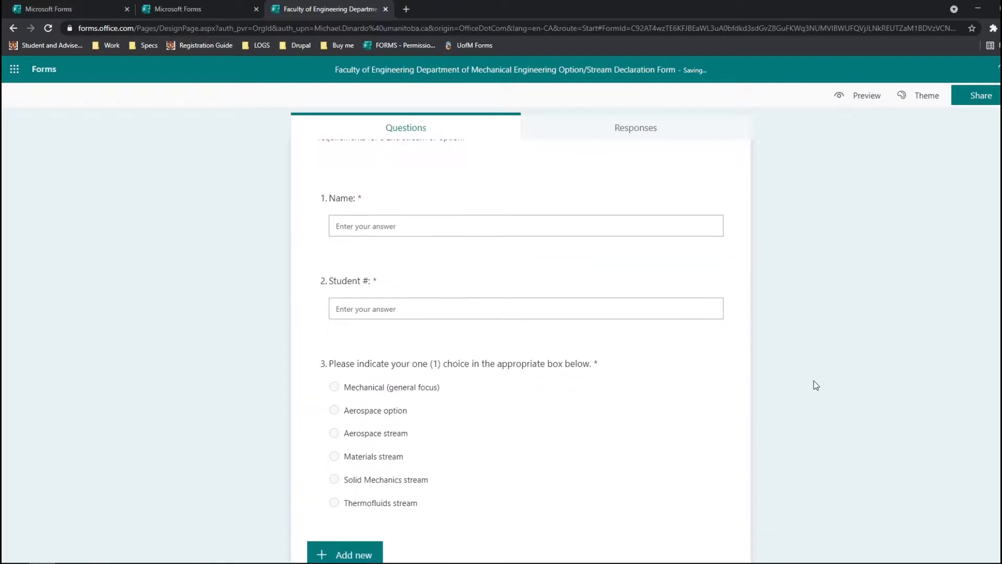
{"action": "scroll", "coordinate": [585, 433], "scroll_direction": "up", "scroll_amount": 6}
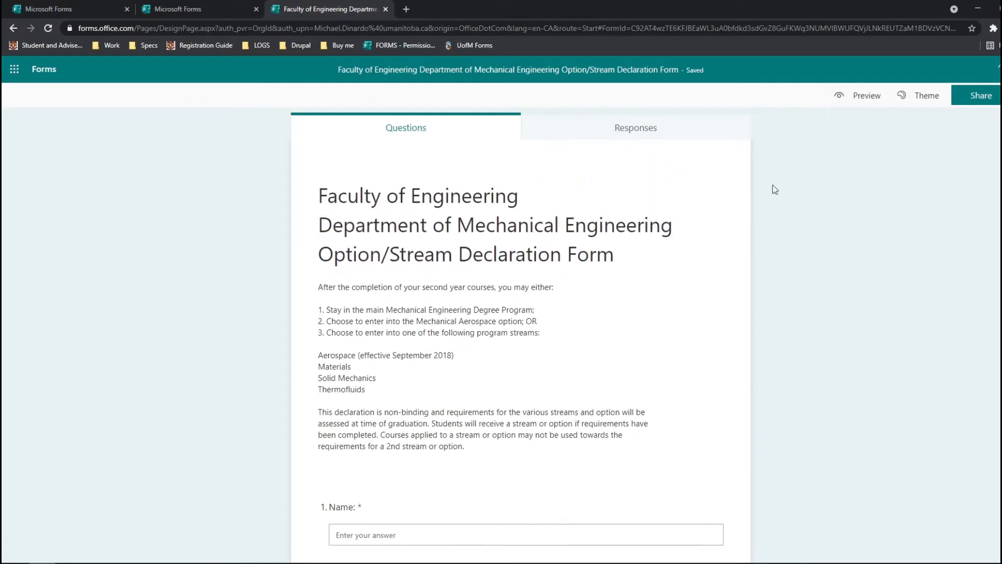
{"action": "left_click", "coordinate": [875, 103]}
Confirm Name:, Student #: and the six-option stream choice in the preview, then return to the editor.
{"action": "scroll", "coordinate": [638, 237], "scroll_direction": "down", "scroll_amount": 3}
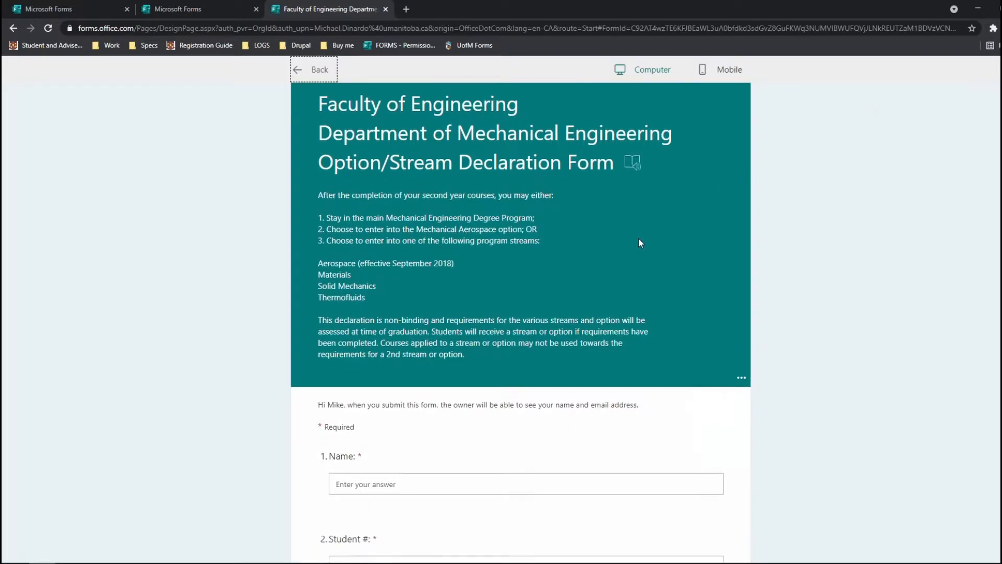
{"action": "scroll", "coordinate": [626, 266], "scroll_direction": "up", "scroll_amount": 2}
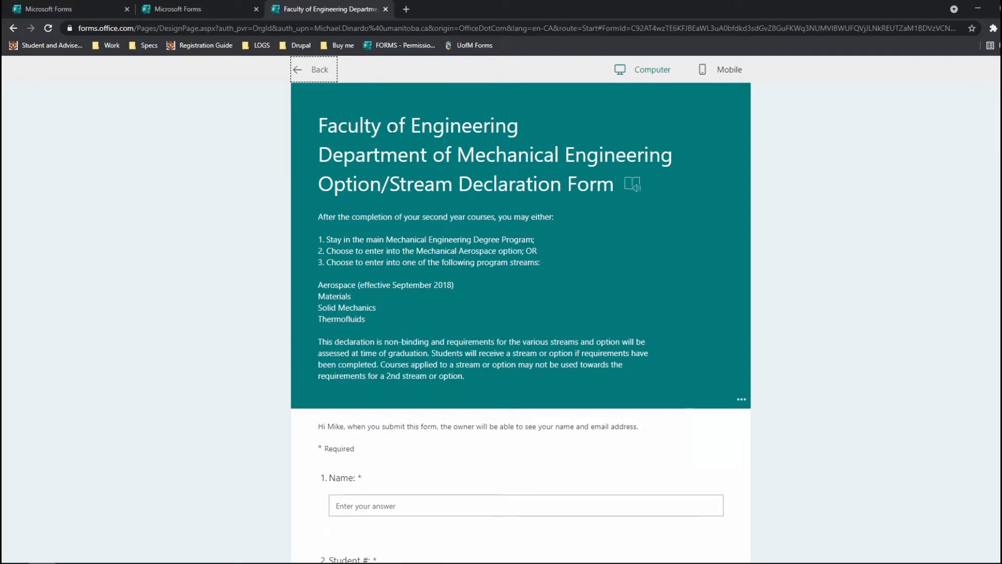
{"action": "scroll", "coordinate": [444, 225], "scroll_direction": "down", "scroll_amount": 5}
{"action": "scroll", "coordinate": [412, 282], "scroll_direction": "down", "scroll_amount": 2}
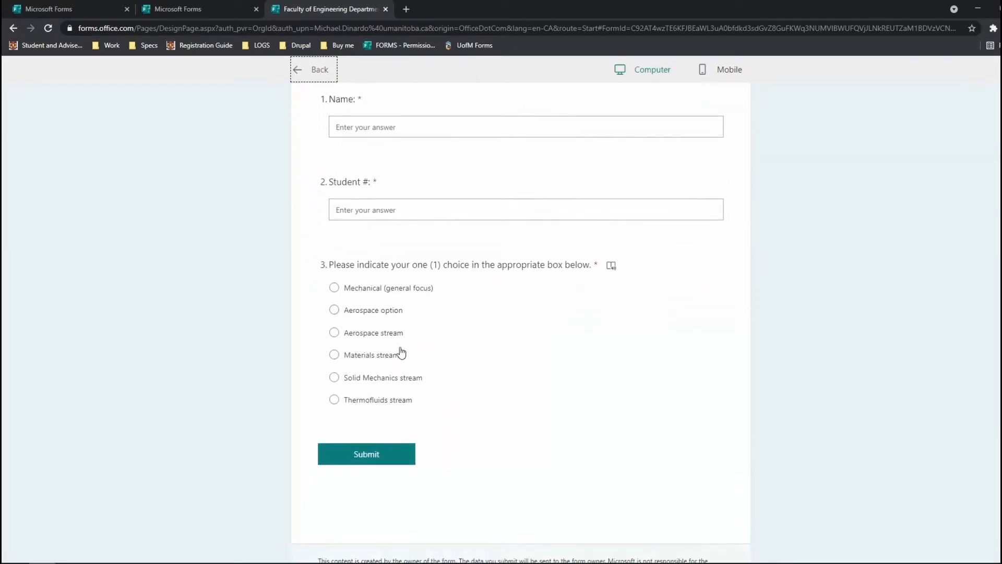
{"action": "scroll", "coordinate": [407, 386], "scroll_direction": "down", "scroll_amount": 1}
{"action": "scroll", "coordinate": [407, 421], "scroll_direction": "up", "scroll_amount": 8}
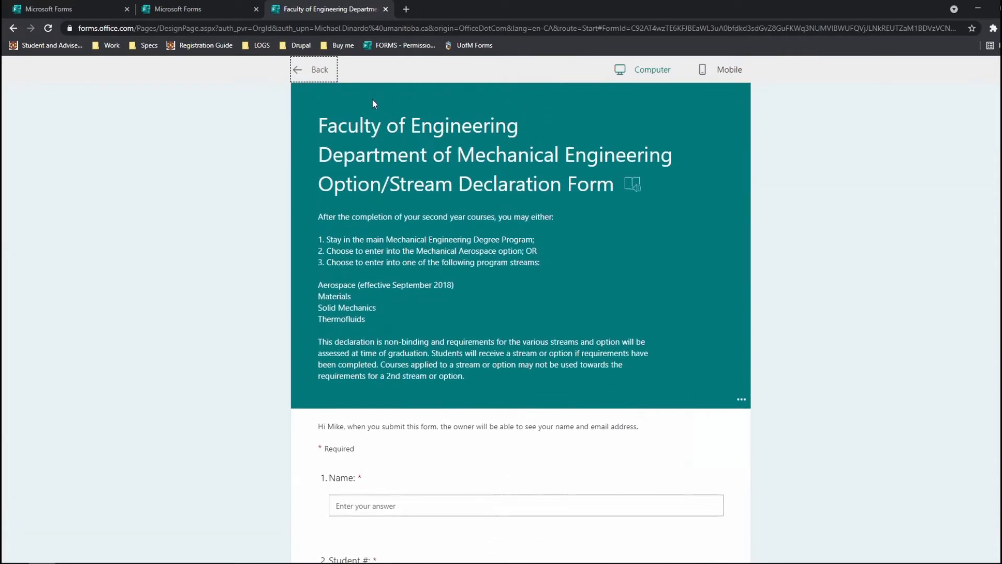
{"action": "left_click", "coordinate": [320, 70]}
{"action": "scroll", "coordinate": [577, 392], "scroll_direction": "down", "scroll_amount": 4}
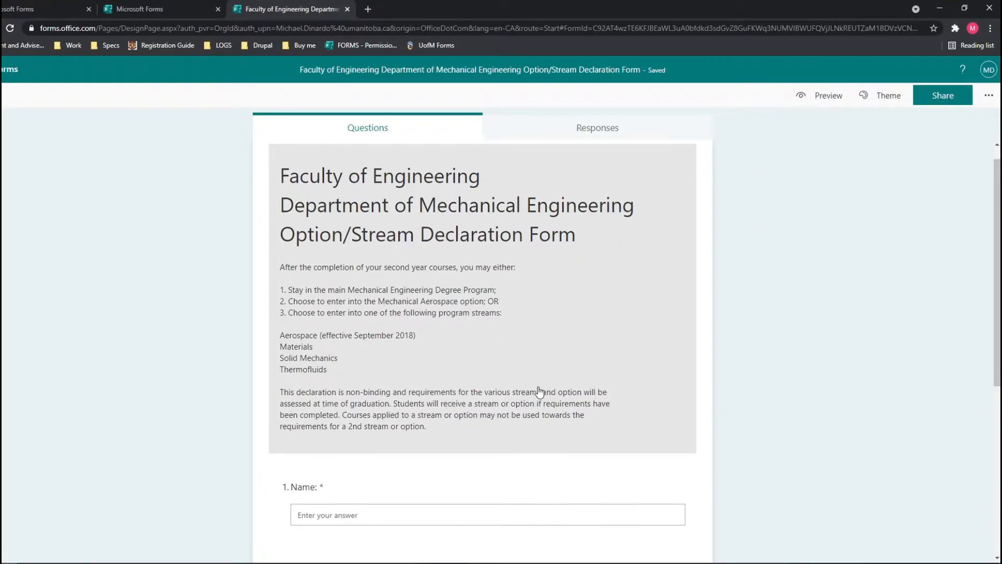
{"action": "scroll", "coordinate": [538, 389], "scroll_direction": "down", "scroll_amount": 2}
{"action": "scroll", "coordinate": [653, 365], "scroll_direction": "up", "scroll_amount": 6}
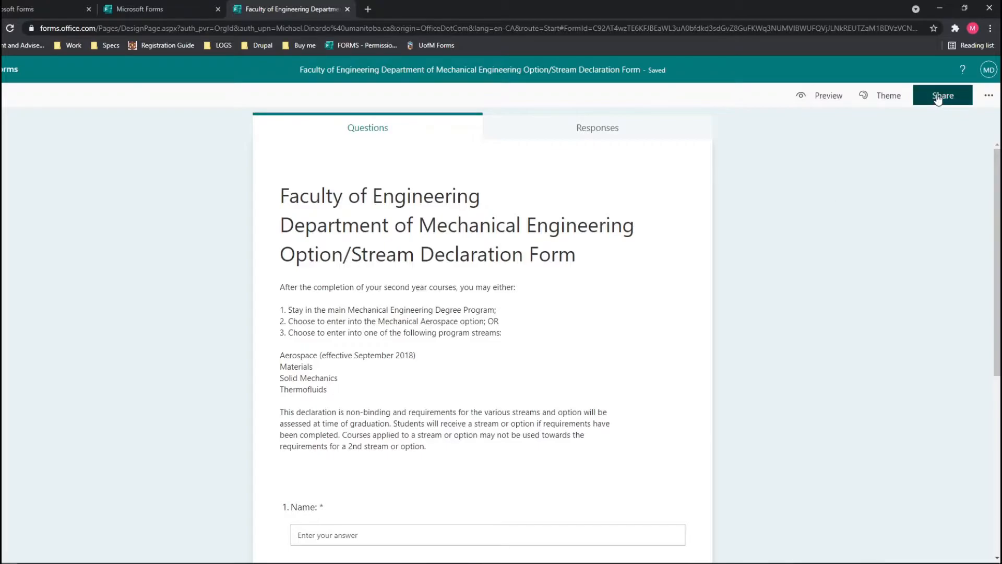
In the sharing options, keep responses limited to people in the organization.
{"action": "left_click", "coordinate": [938, 98]}
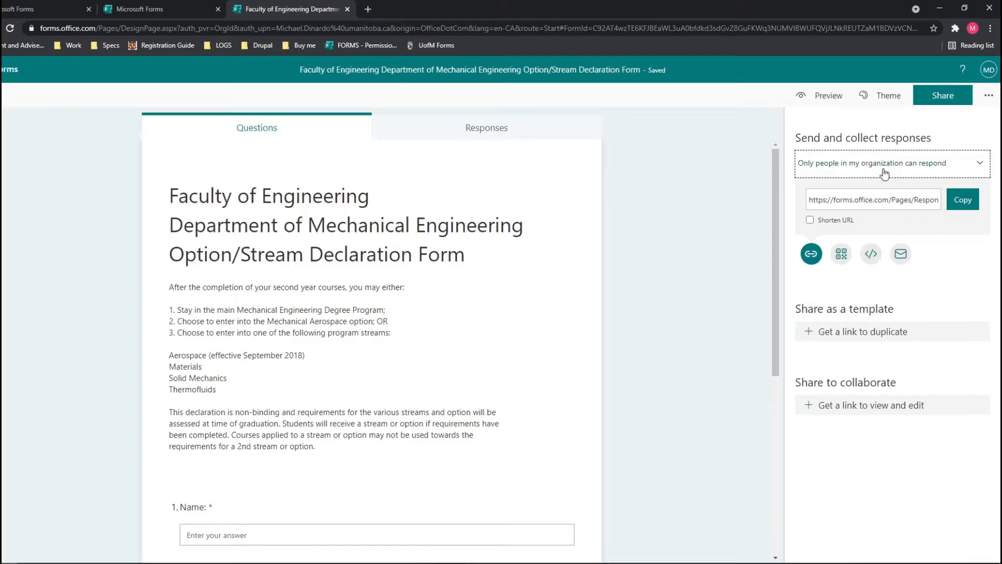
{"action": "left_click", "coordinate": [932, 102]}
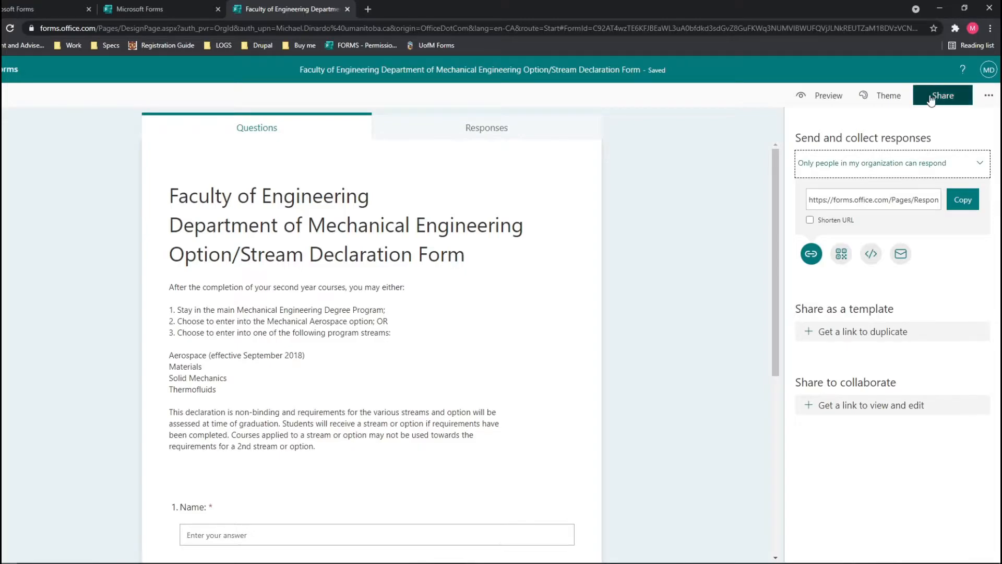
{"action": "left_click", "coordinate": [942, 105]}
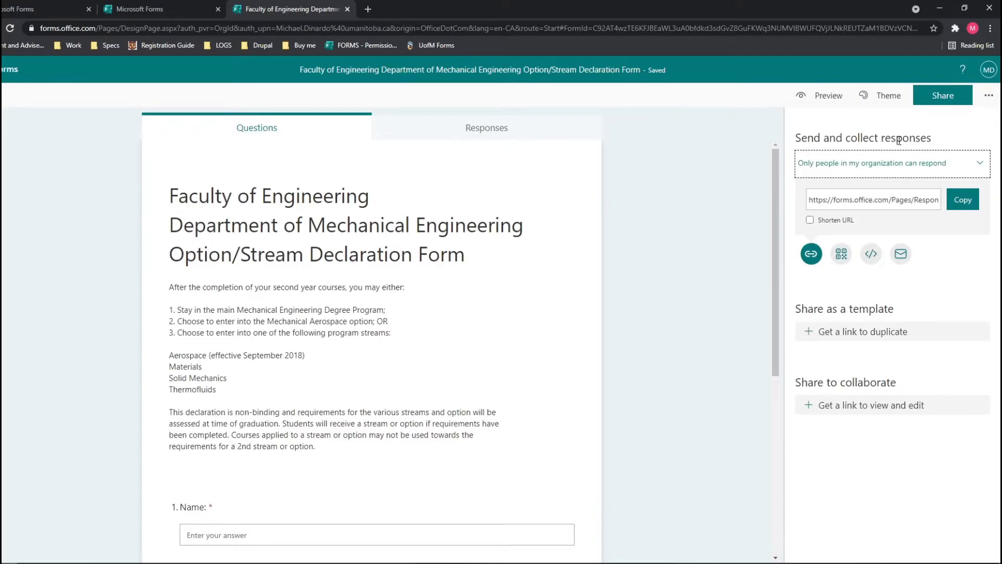
{"action": "left_click", "coordinate": [974, 166]}
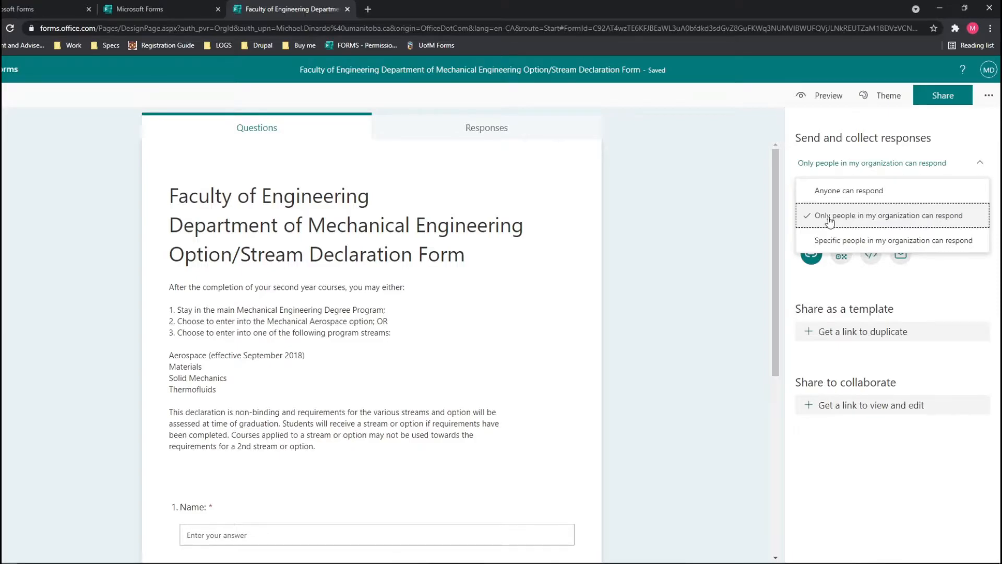
{"action": "left_click", "coordinate": [936, 291]}
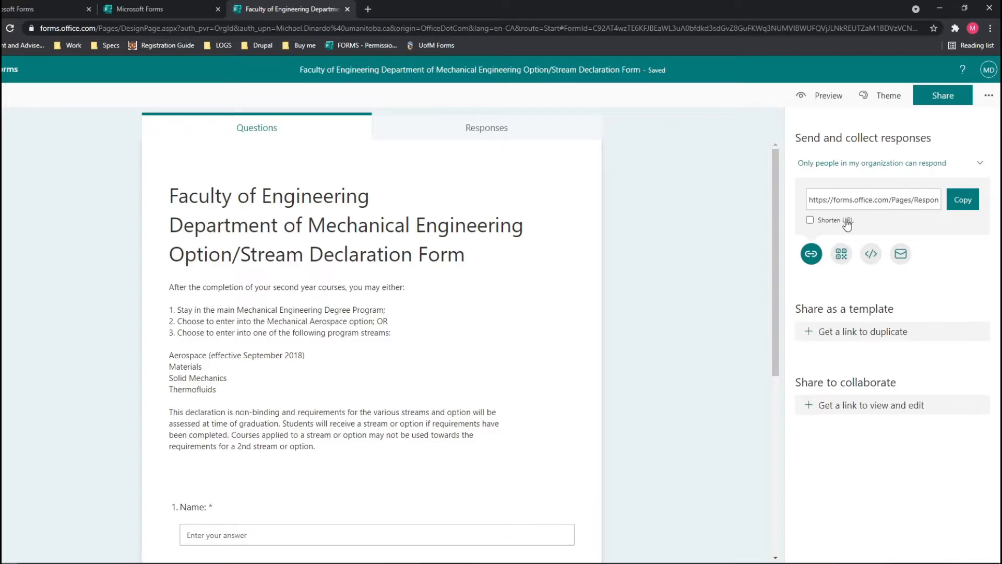
Shorten and copy the form's response link, then open a new browser tab.
{"action": "left_click_drag", "start_coordinate": [835, 201], "coordinate": [956, 212]}
{"action": "left_click", "coordinate": [961, 201]}
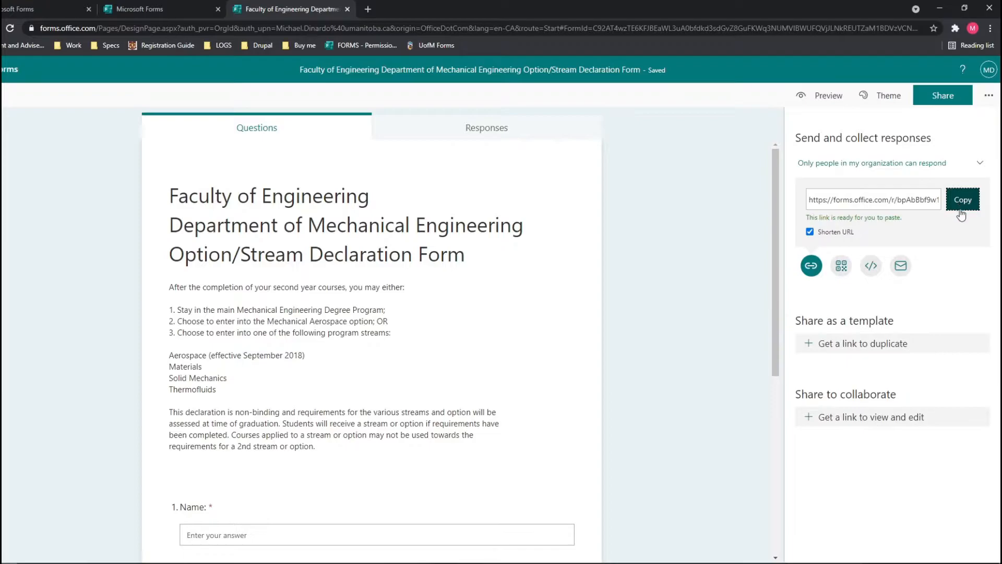
{"action": "left_click", "coordinate": [367, 10]}
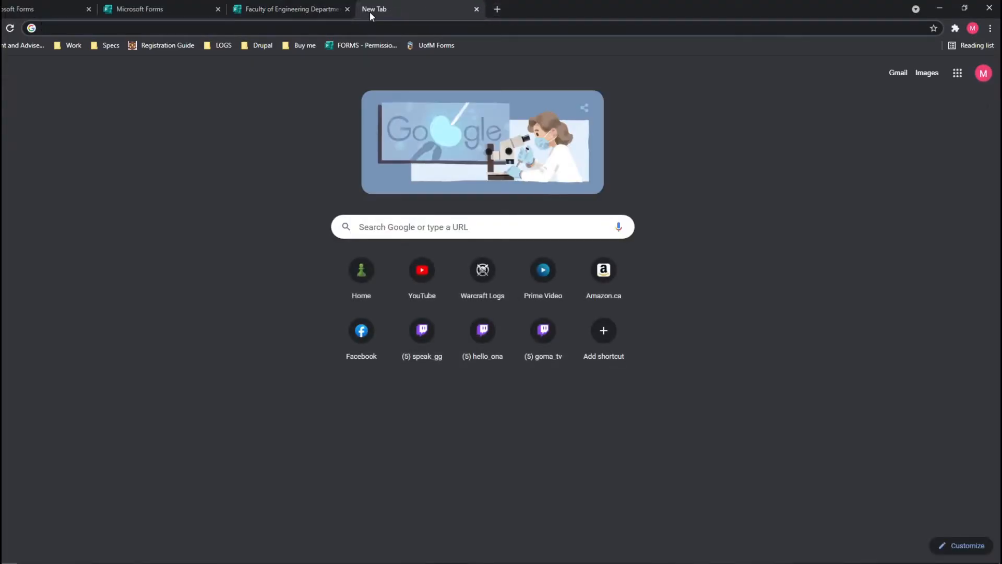
Load the shared declaration form in the new tab from the copied link.
{"action": "key", "text": "ctrl+v"}
{"action": "key", "text": "Return"}
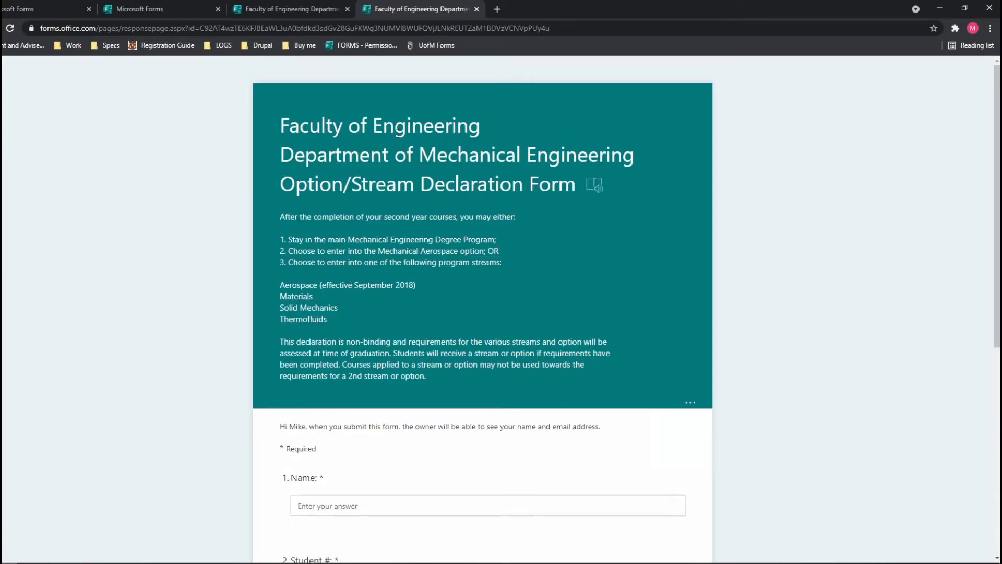
{"action": "scroll", "coordinate": [399, 133], "scroll_direction": "down", "scroll_amount": 4}
{"action": "scroll", "coordinate": [399, 136], "scroll_direction": "down", "scroll_amount": 1}
{"action": "scroll", "coordinate": [403, 140], "scroll_direction": "up", "scroll_amount": 5}
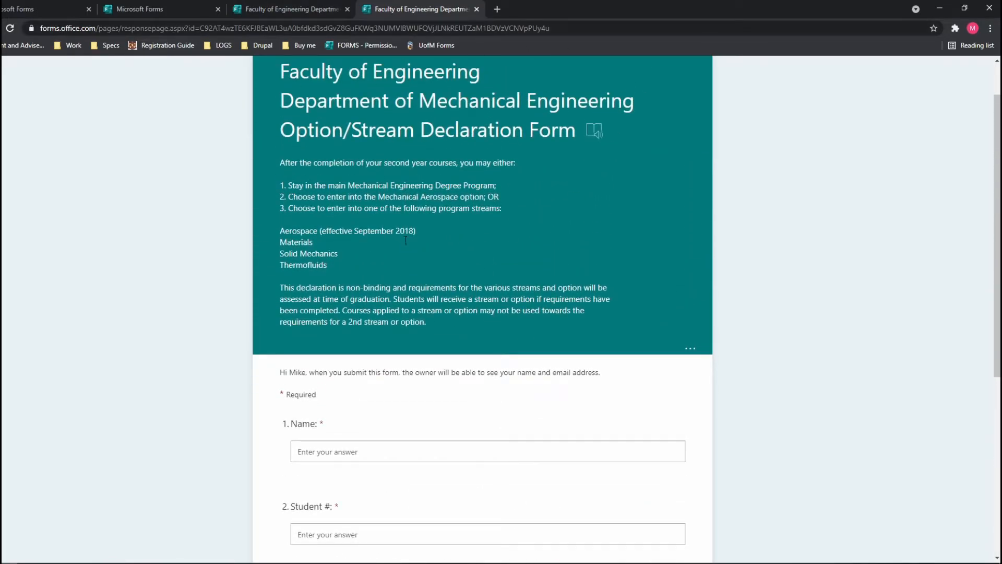
{"action": "scroll", "coordinate": [378, 182], "scroll_direction": "down", "scroll_amount": 1}
{"action": "scroll", "coordinate": [379, 173], "scroll_direction": "up", "scroll_amount": 2}
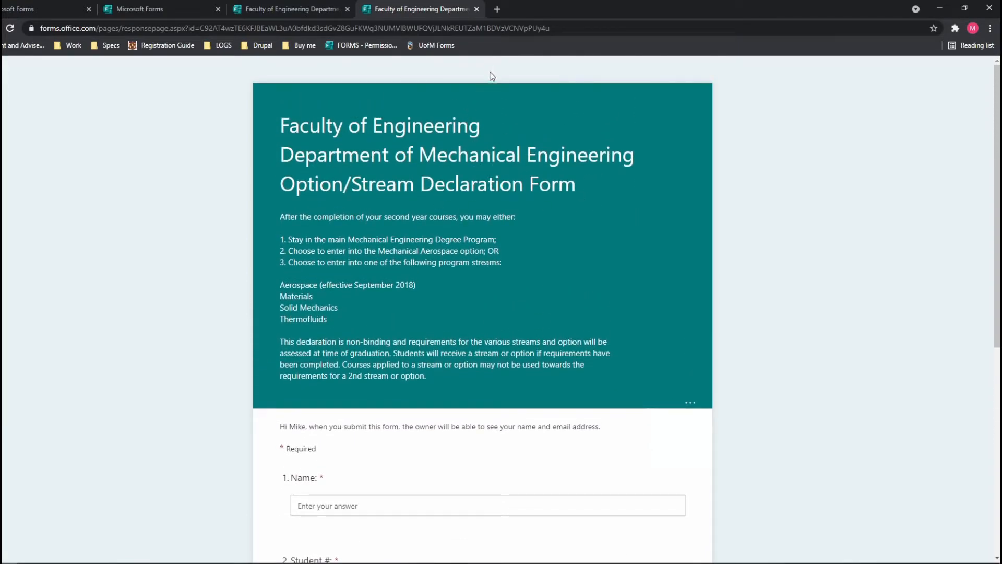
{"action": "scroll", "coordinate": [485, 120], "scroll_direction": "down", "scroll_amount": 4}
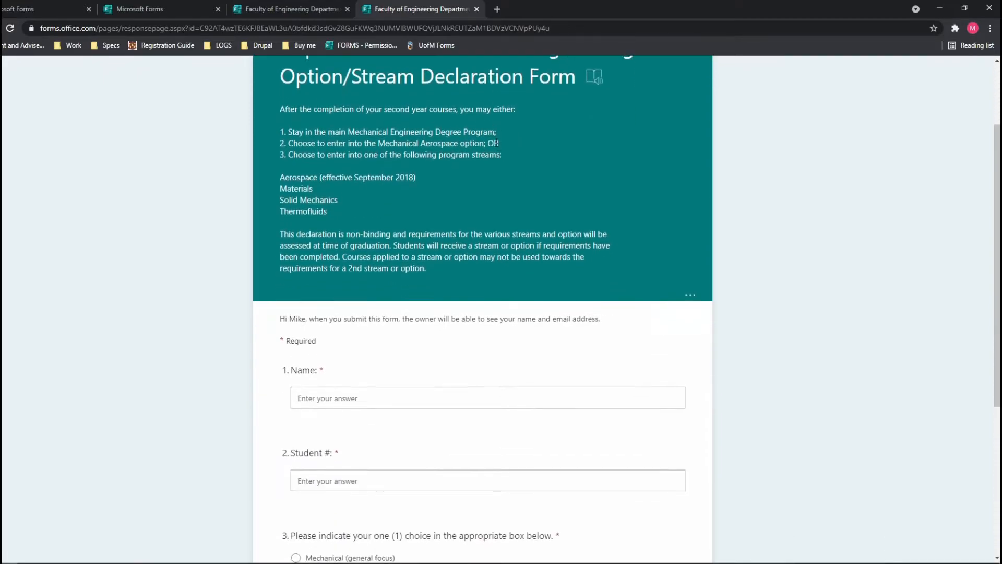
{"action": "scroll", "coordinate": [484, 165], "scroll_direction": "down", "scroll_amount": 1}
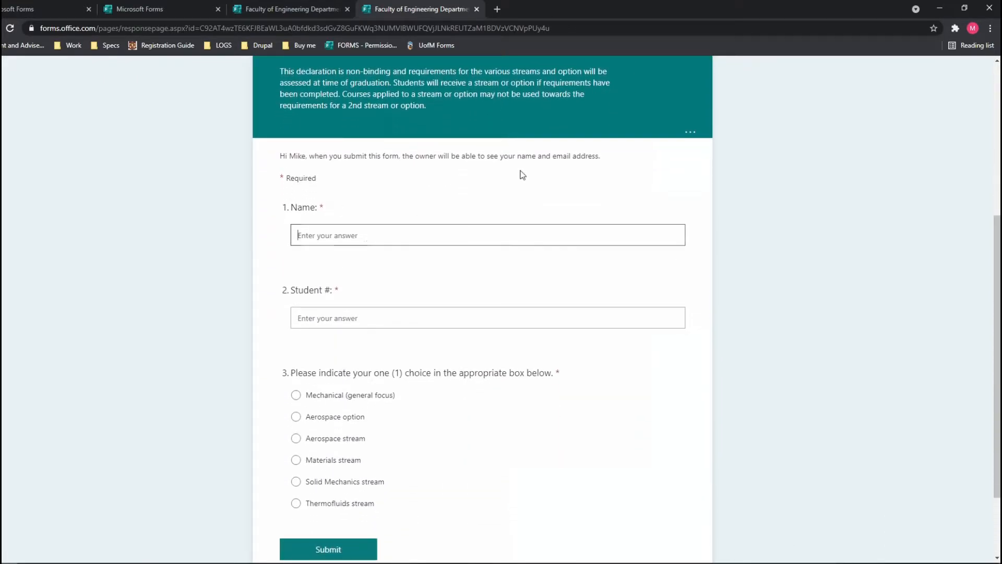
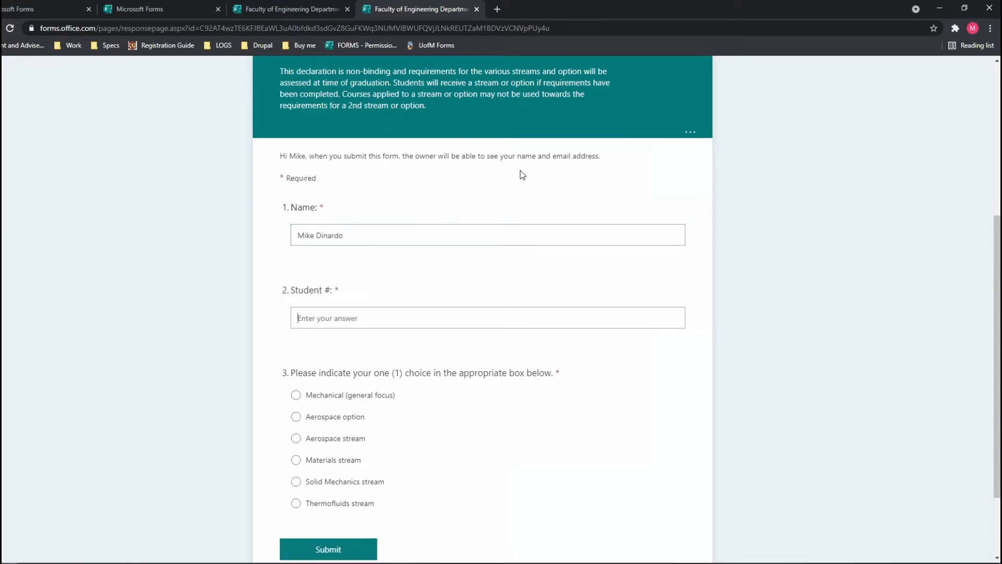
Enter a respondent's name and student number, and choose Aerospace stream.
{"action": "key", "text": "Tab"}
{"action": "type", "text": "774"}
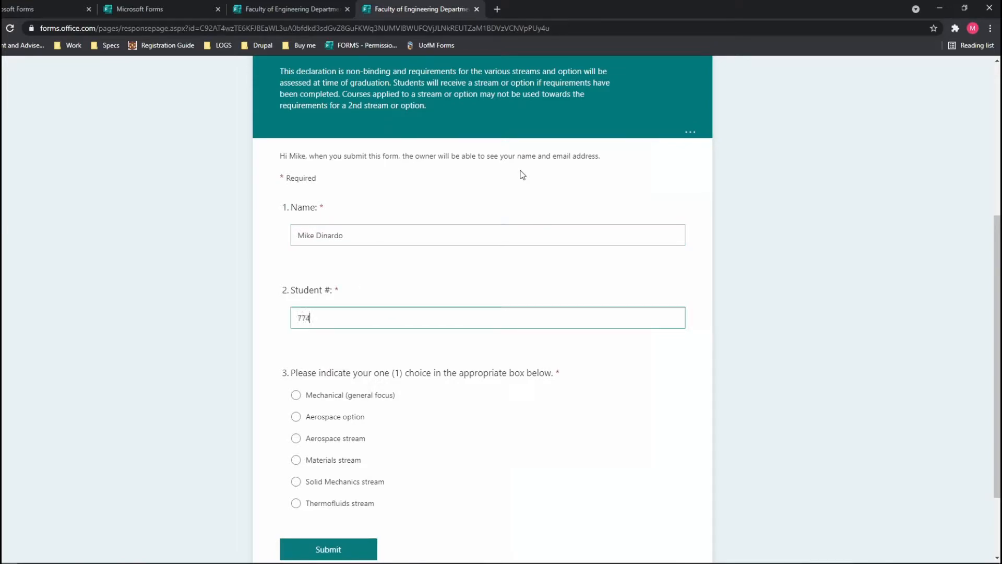
{"action": "left_click", "coordinate": [808, 272]}
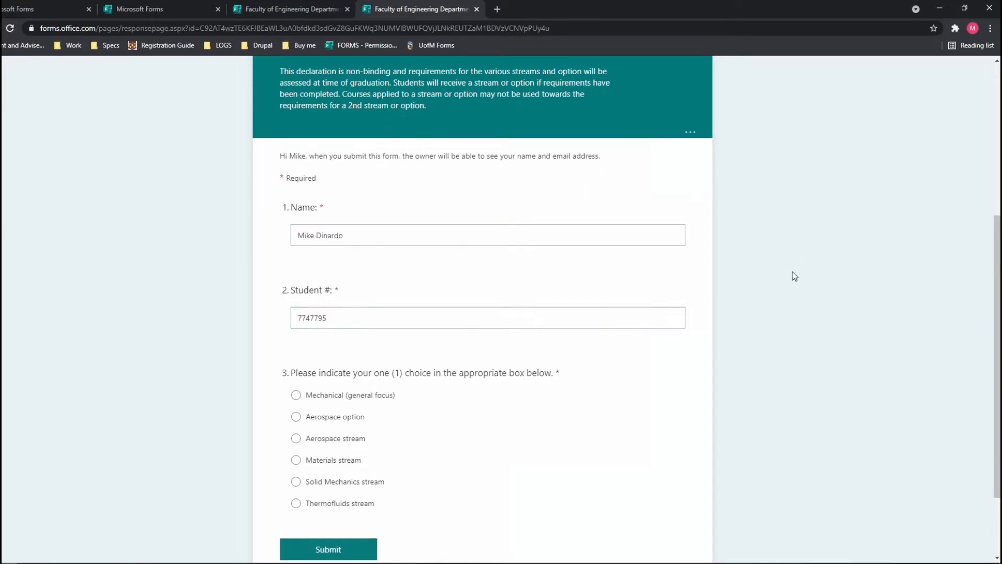
{"action": "scroll", "coordinate": [723, 282], "scroll_direction": "down", "scroll_amount": 2}
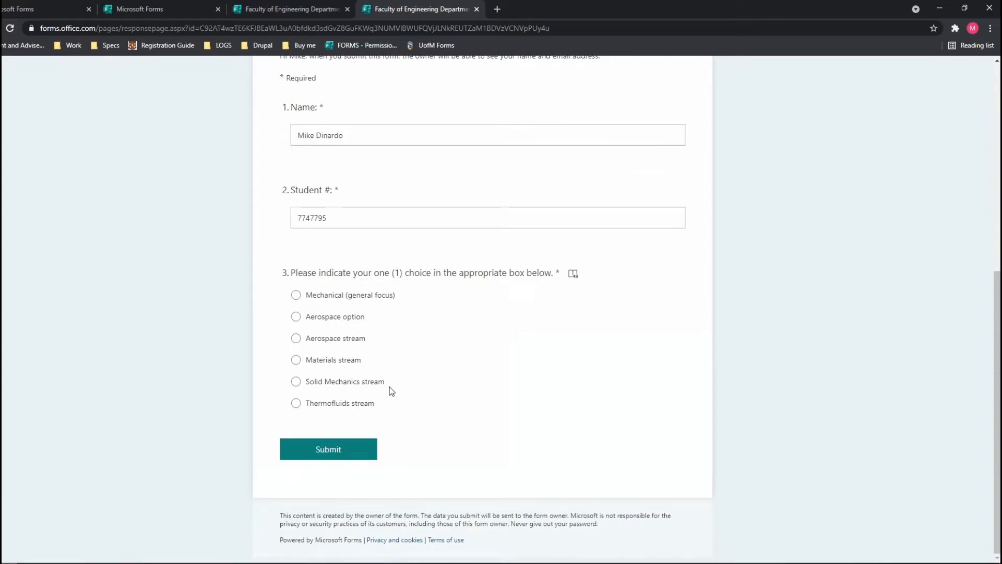
{"action": "left_click", "coordinate": [345, 339]}
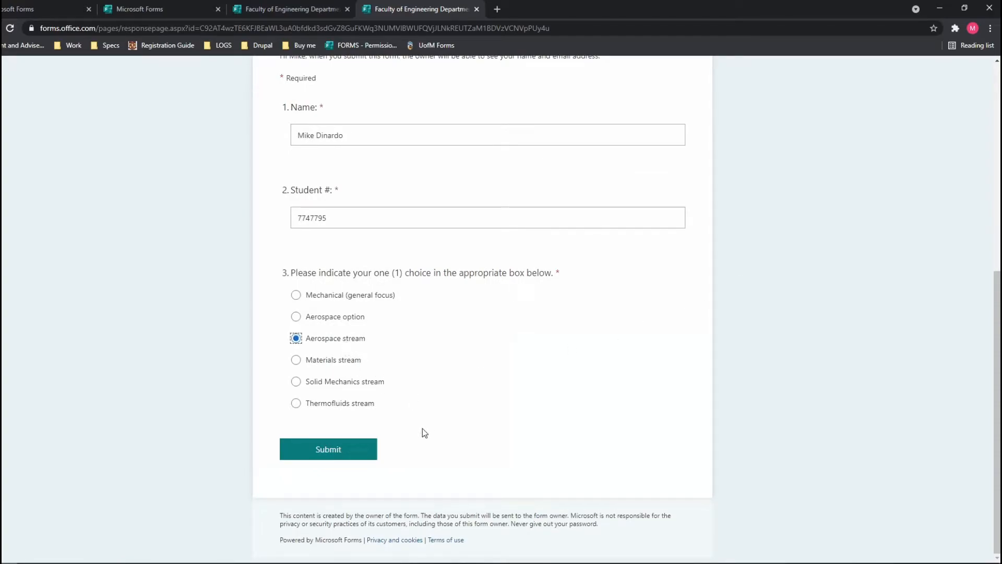
Submit the test response and close its tab to return to the form designer.
{"action": "left_click", "coordinate": [342, 452]}
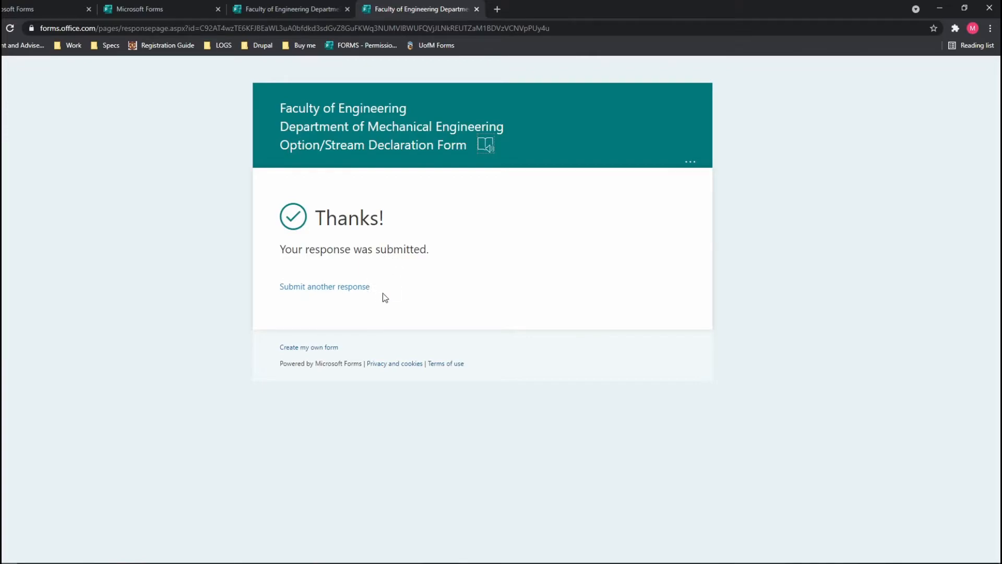
{"action": "left_click", "coordinate": [476, 9]}
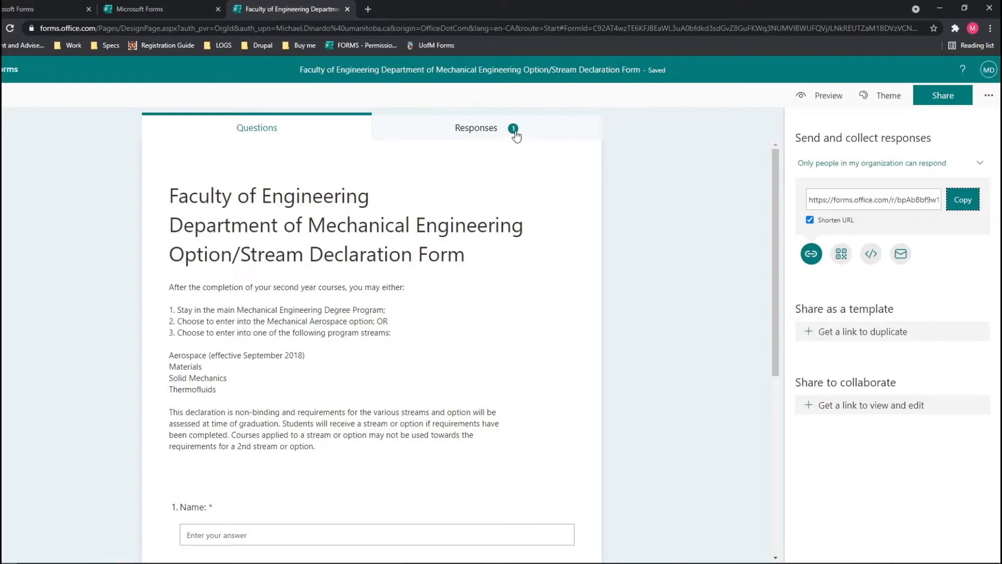
Review the Responses summary showing 1 response and the latest Name answer.
{"action": "left_click", "coordinate": [486, 135]}
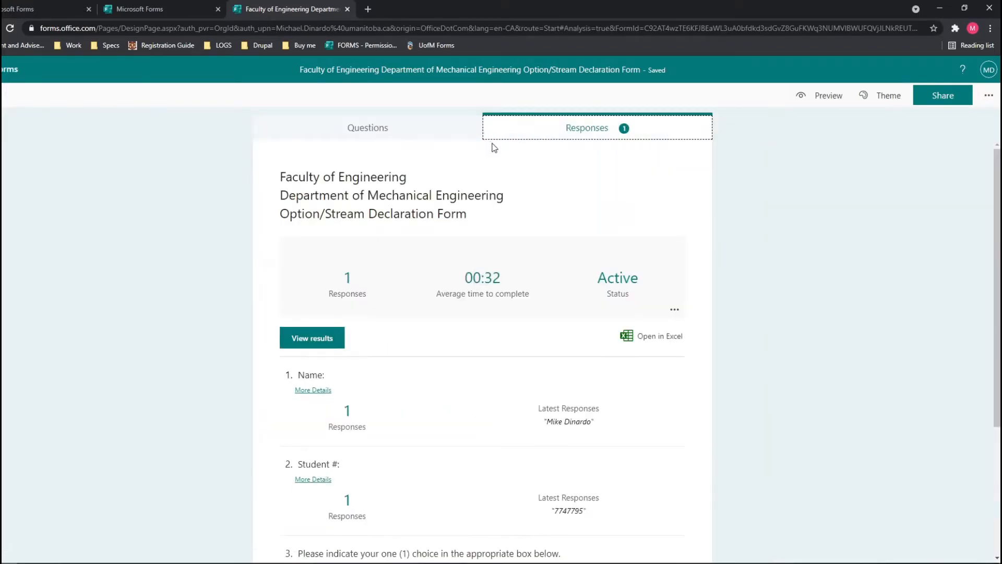
{"action": "scroll", "coordinate": [483, 172], "scroll_direction": "down", "scroll_amount": 1}
{"action": "scroll", "coordinate": [438, 188], "scroll_direction": "up", "scroll_amount": 1}
{"action": "scroll", "coordinate": [441, 187], "scroll_direction": "down", "scroll_amount": 1}
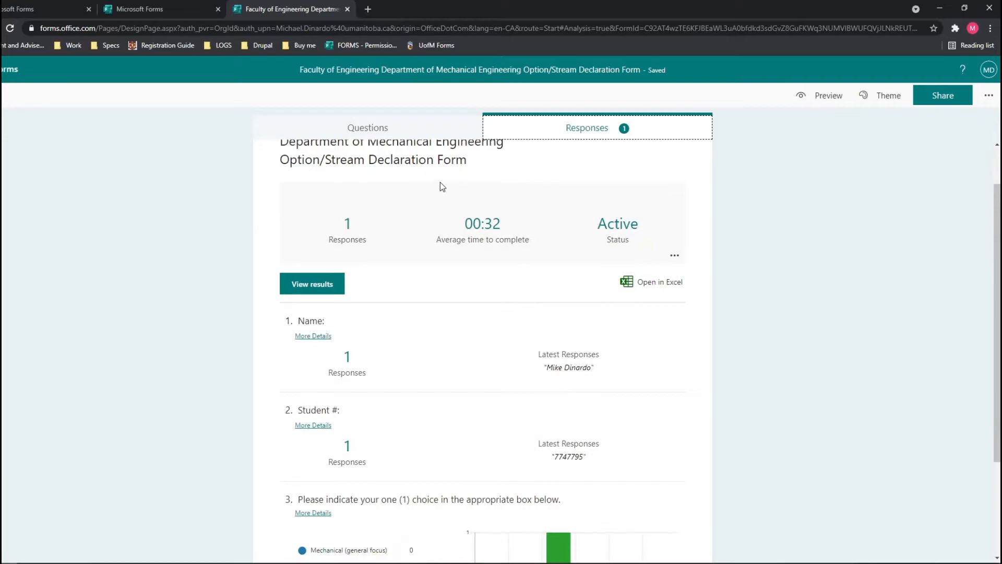
{"action": "scroll", "coordinate": [443, 195], "scroll_direction": "down", "scroll_amount": 1}
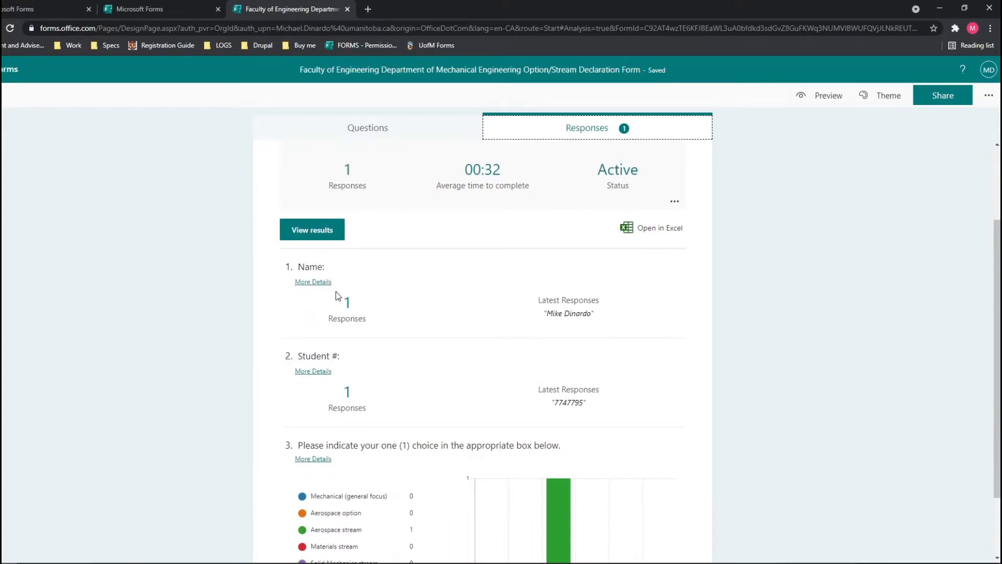
{"action": "left_click_drag", "start_coordinate": [342, 308], "coordinate": [360, 309]}
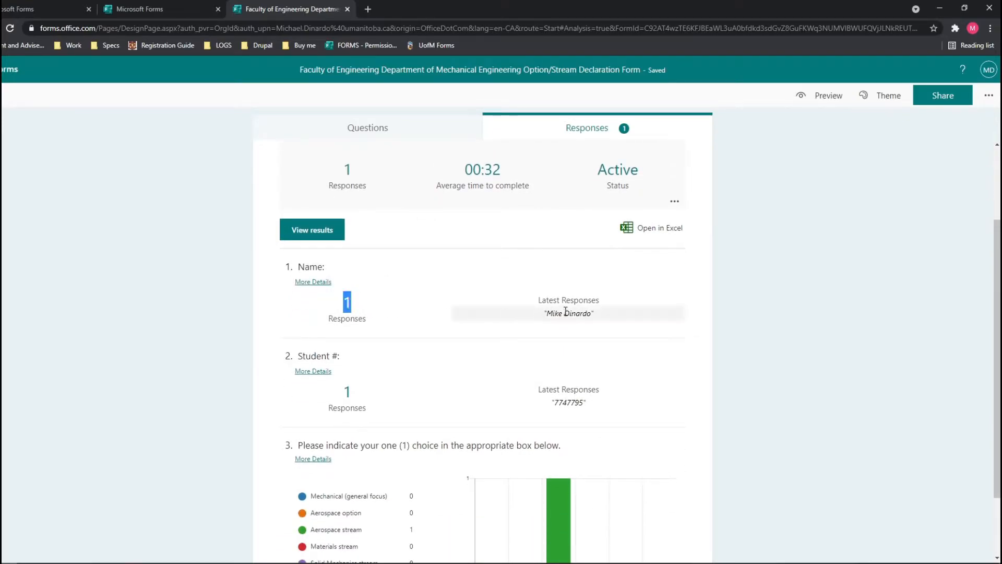
{"action": "left_click_drag", "start_coordinate": [597, 314], "coordinate": [543, 313]}
{"action": "scroll", "coordinate": [380, 282], "scroll_direction": "down", "scroll_amount": 2}
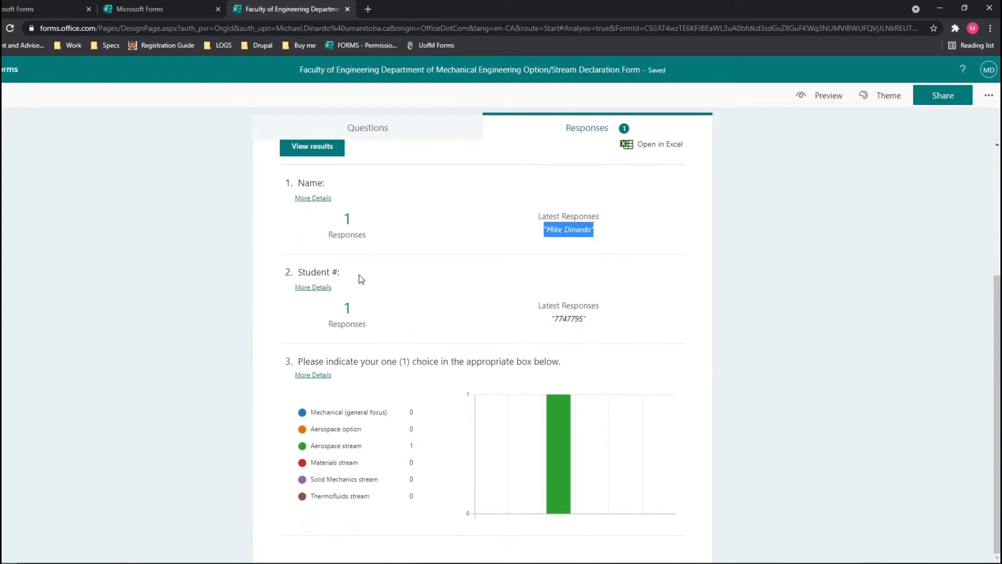
{"action": "left_click_drag", "start_coordinate": [603, 324], "coordinate": [511, 319]}
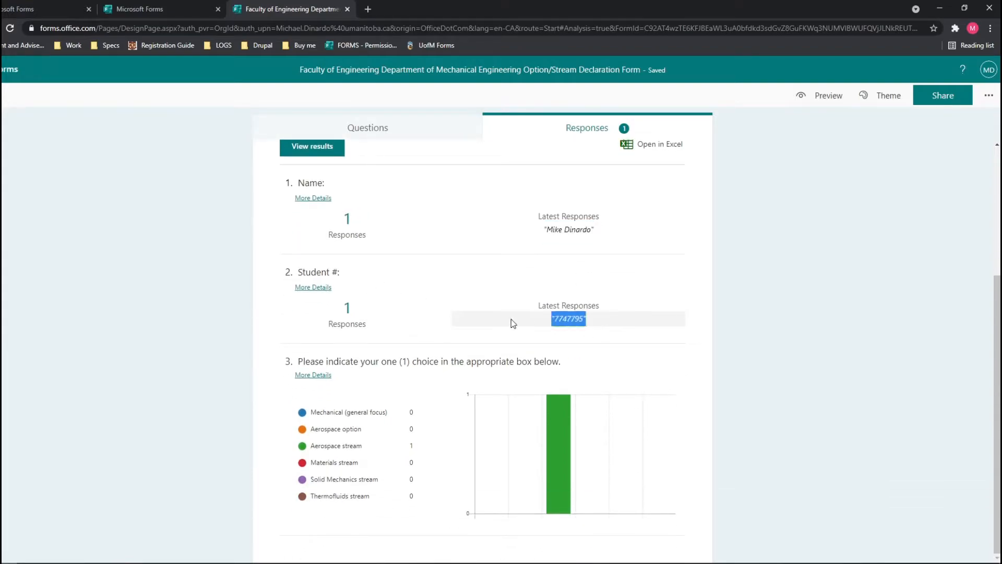
{"action": "left_click", "coordinate": [388, 343]}
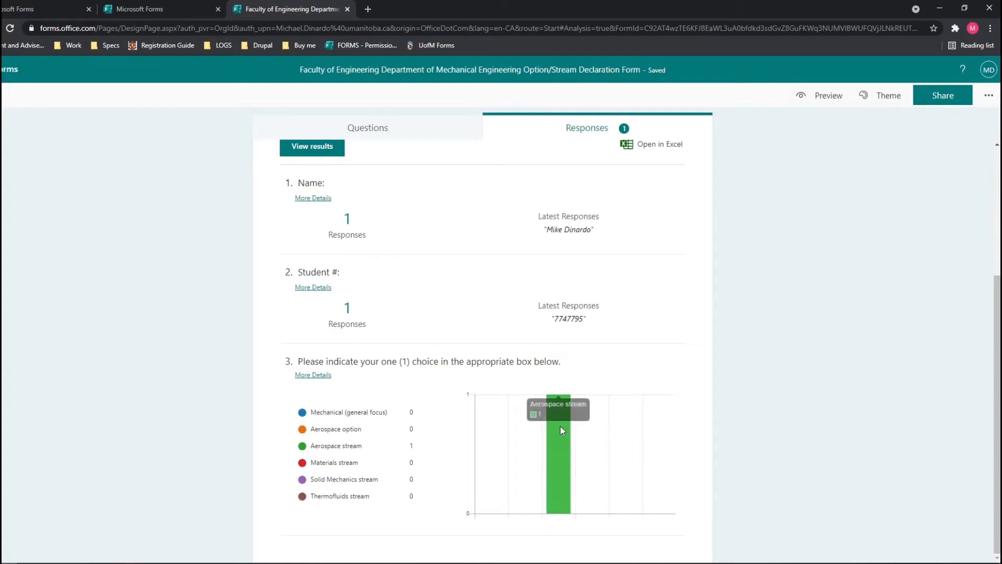
Export the responses to an Excel workbook via Open in Excel.
{"action": "scroll", "coordinate": [472, 478], "scroll_direction": "up", "scroll_amount": 3}
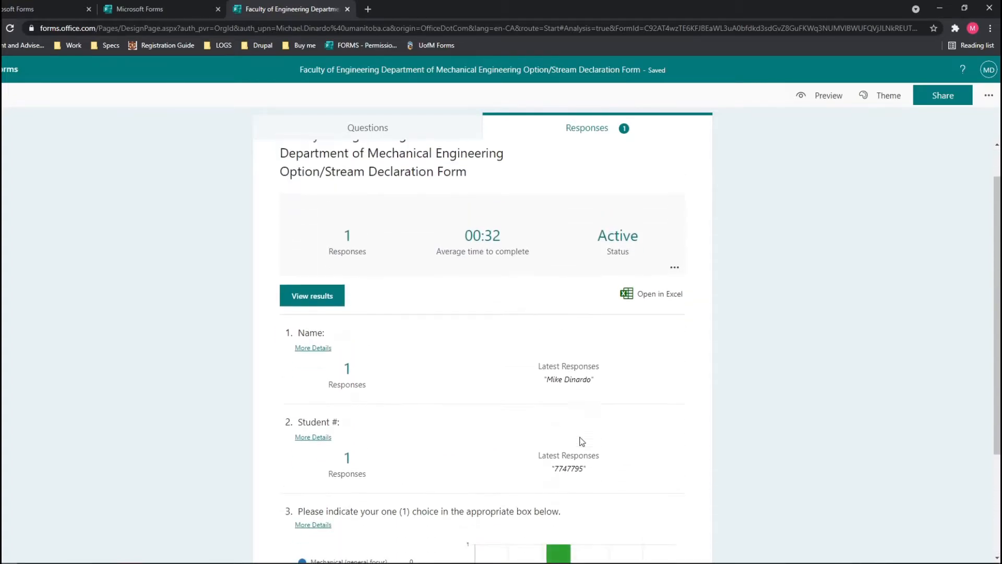
{"action": "scroll", "coordinate": [590, 436], "scroll_direction": "down", "scroll_amount": 3}
{"action": "scroll", "coordinate": [558, 437], "scroll_direction": "up", "scroll_amount": 1}
{"action": "scroll", "coordinate": [559, 437], "scroll_direction": "up", "scroll_amount": 1}
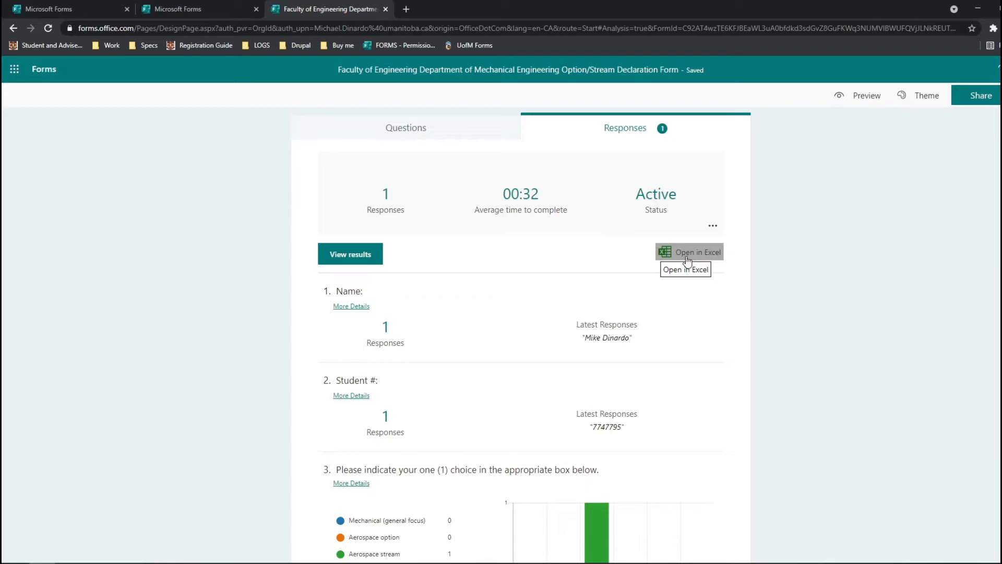
{"action": "left_click", "coordinate": [688, 257]}
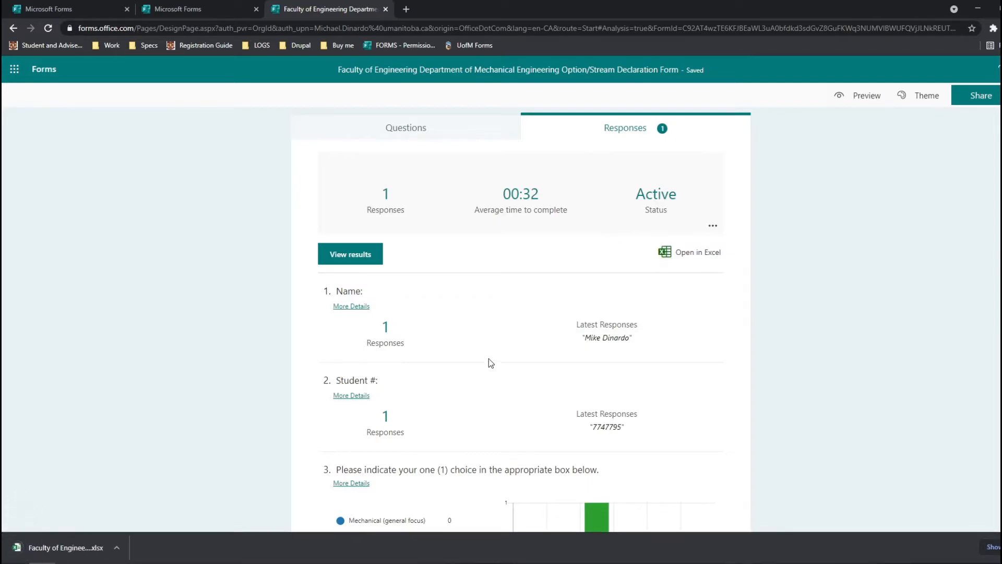
Open the downloaded workbook maximized and check row 2's ID, start and completion times.
{"action": "left_click", "coordinate": [86, 548]}
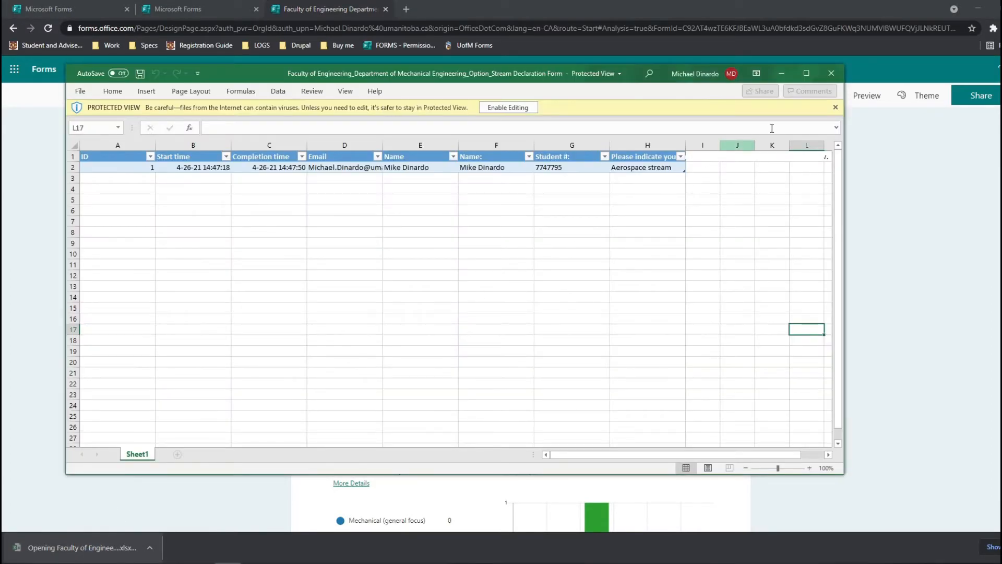
{"action": "left_click", "coordinate": [806, 73]}
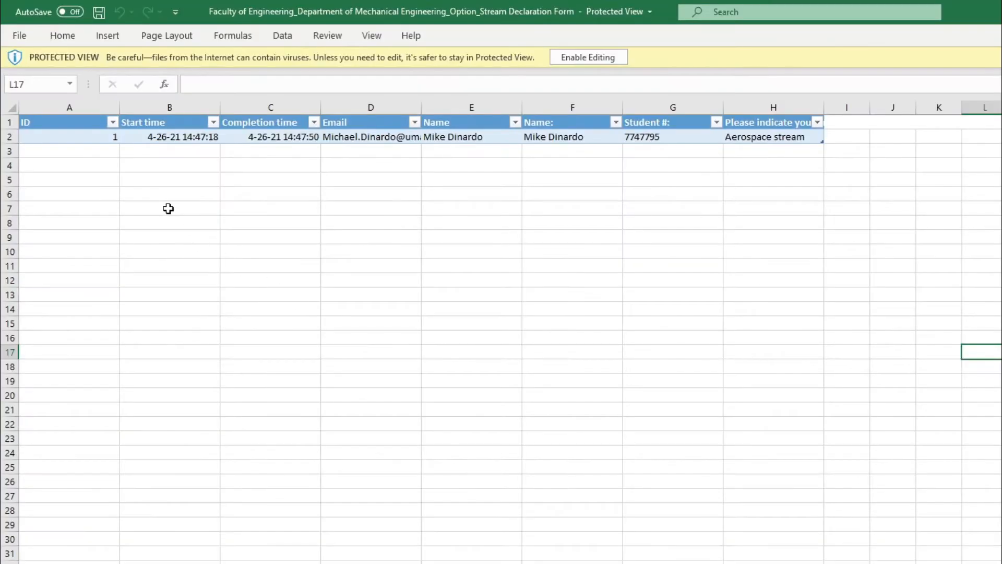
{"action": "left_click", "coordinate": [83, 141]}
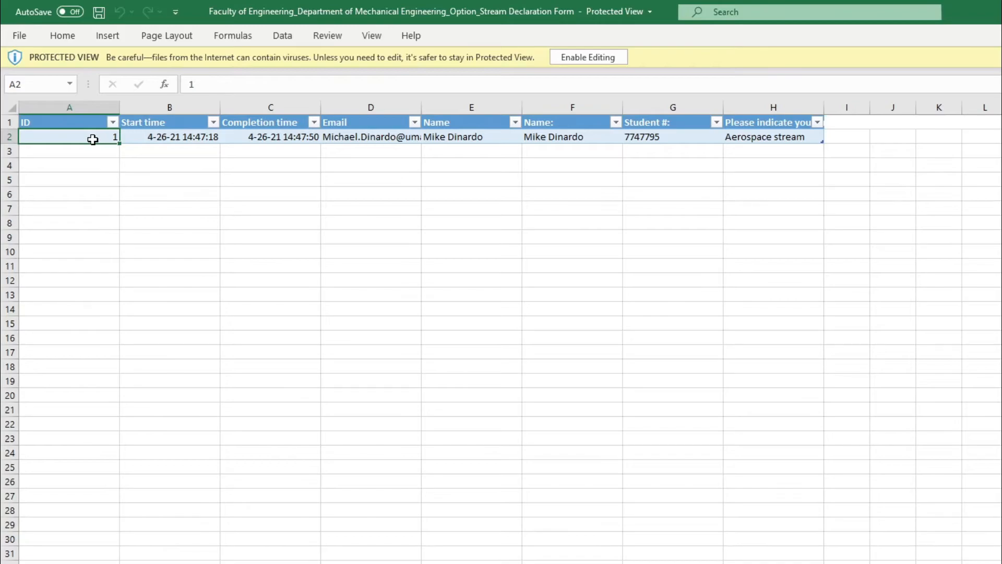
{"action": "left_click", "coordinate": [158, 141]}
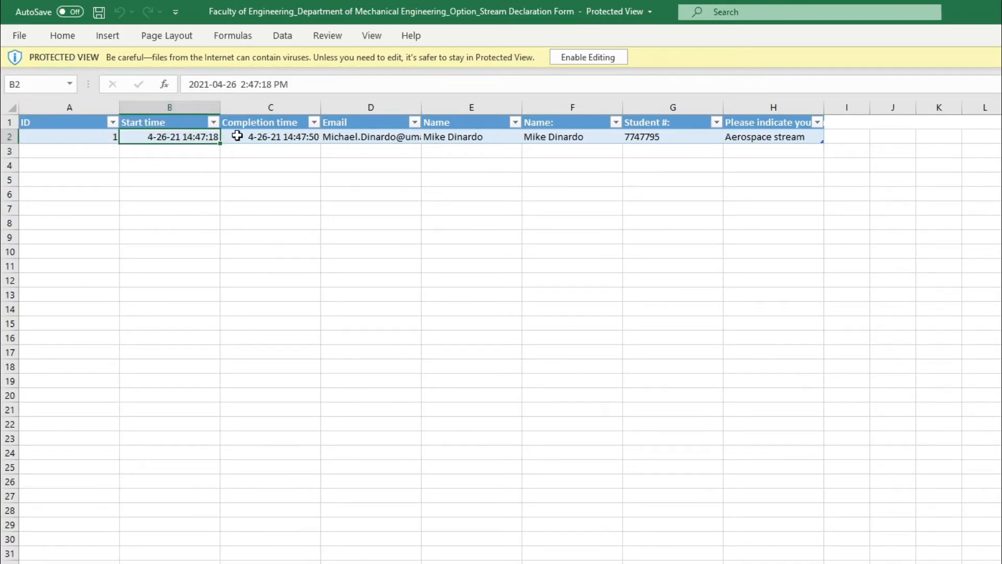
{"action": "left_click", "coordinate": [264, 137]}
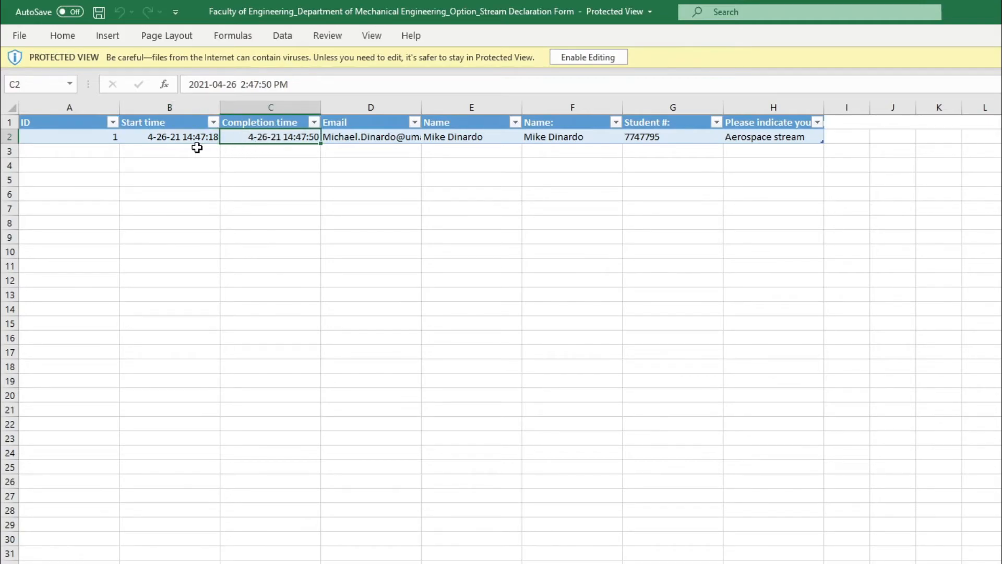
Widen column D so the respondent's e-mail address in D2 shows fully.
{"action": "left_click", "coordinate": [347, 138]}
{"action": "left_click_drag", "start_coordinate": [421, 107], "coordinate": [448, 108]}
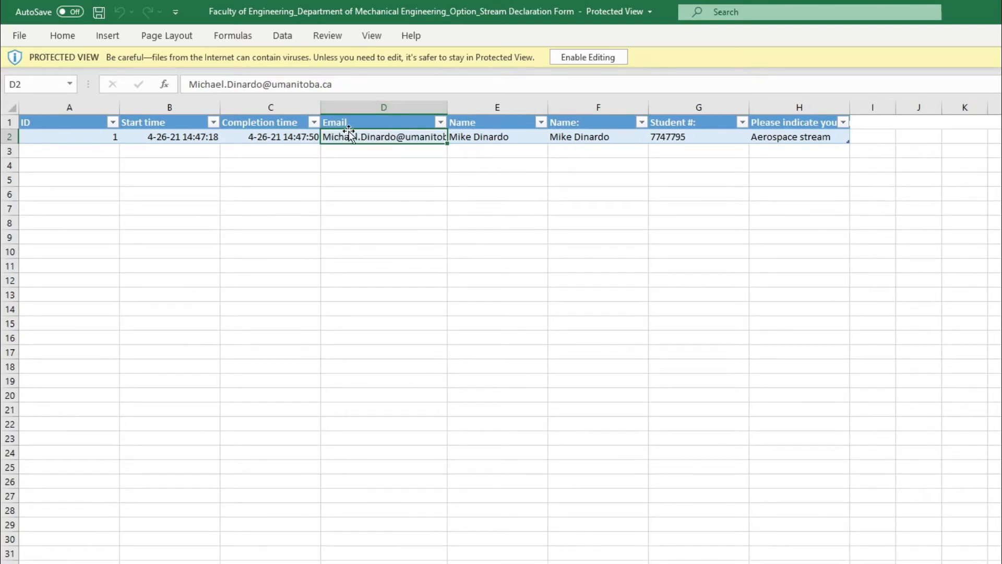
{"action": "left_click_drag", "start_coordinate": [447, 107], "coordinate": [471, 107]}
Back in the browser, show the form's Questions tab down to Name and Student #.
{"action": "left_click", "coordinate": [210, 563]}
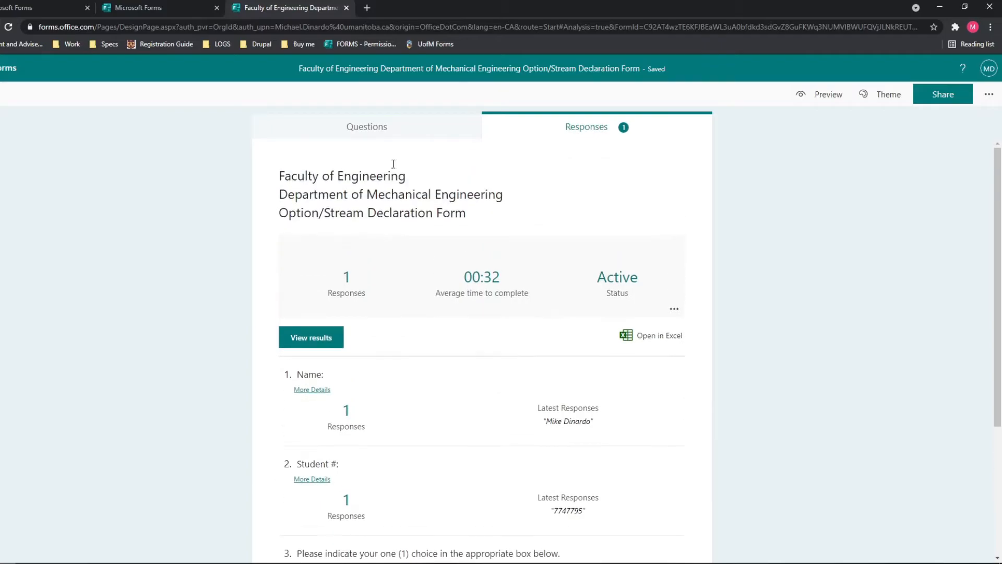
{"action": "left_click", "coordinate": [556, 180]}
{"action": "scroll", "coordinate": [304, 252], "scroll_direction": "down", "scroll_amount": 5}
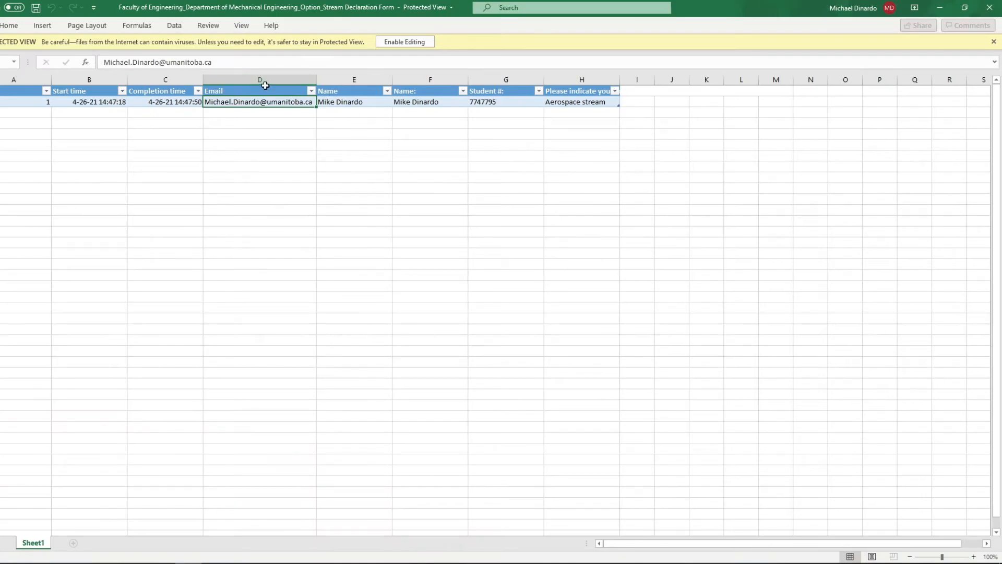
Inspect row 2's e-mail, name and Name: answer cells in the workbook.
{"action": "left_click", "coordinate": [310, 159]}
{"action": "left_click", "coordinate": [286, 180]}
{"action": "left_click", "coordinate": [277, 124]}
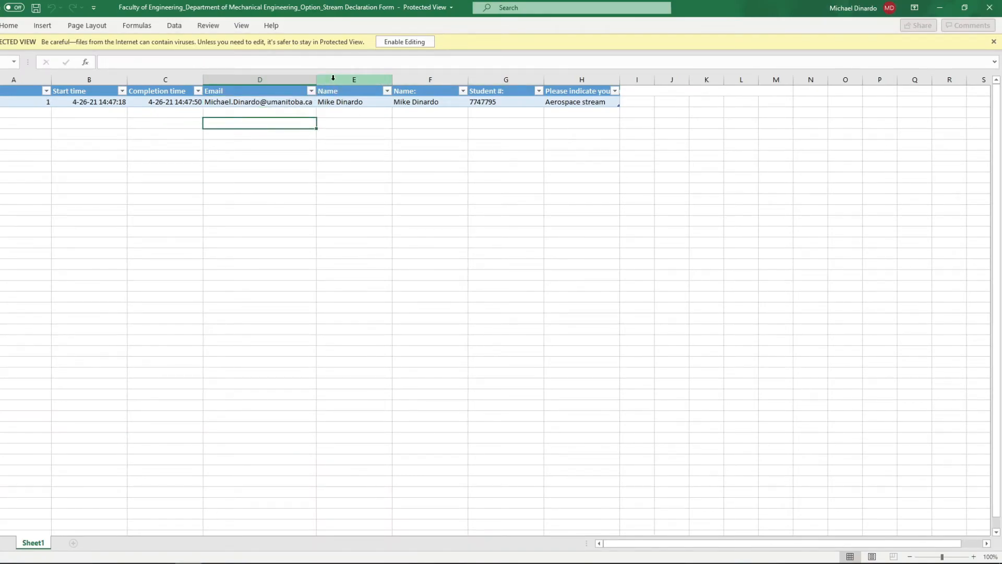
{"action": "left_click", "coordinate": [297, 102]}
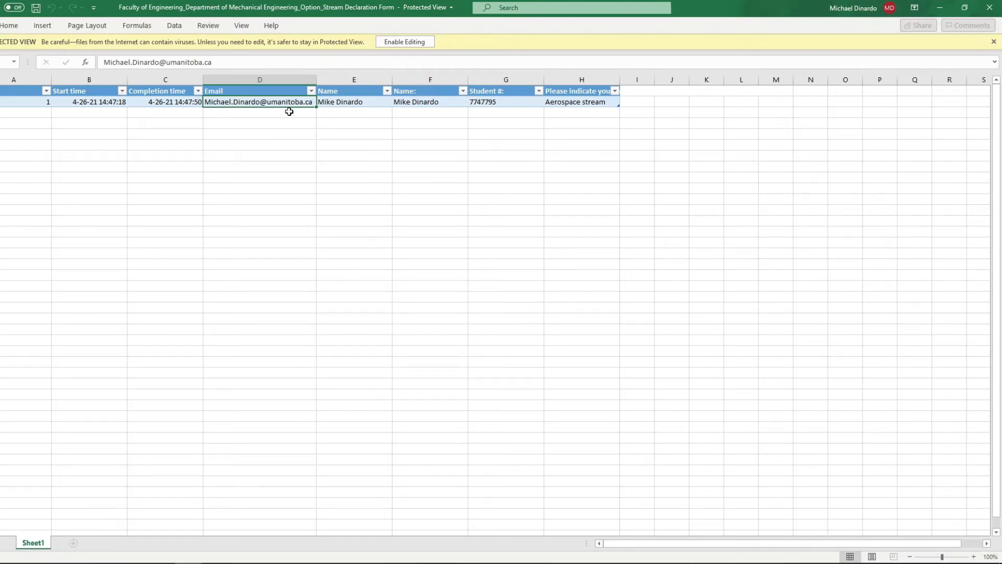
{"action": "left_click", "coordinate": [340, 134]}
{"action": "left_click", "coordinate": [353, 101]}
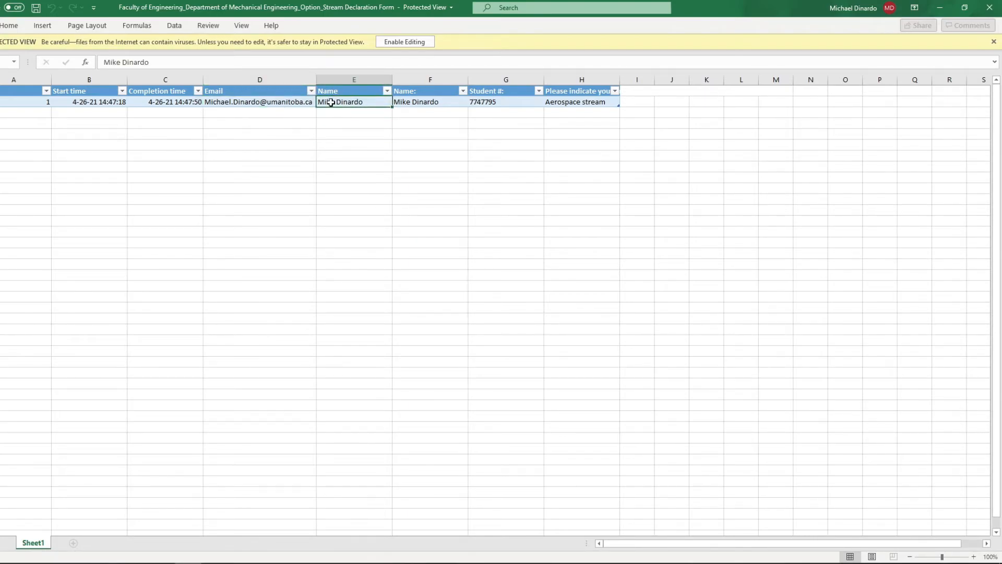
{"action": "left_click", "coordinate": [222, 103]}
{"action": "left_click_drag", "start_coordinate": [265, 102], "coordinate": [346, 104]}
{"action": "left_click", "coordinate": [346, 104]}
{"action": "left_click", "coordinate": [384, 116]}
{"action": "left_click", "coordinate": [417, 103]}
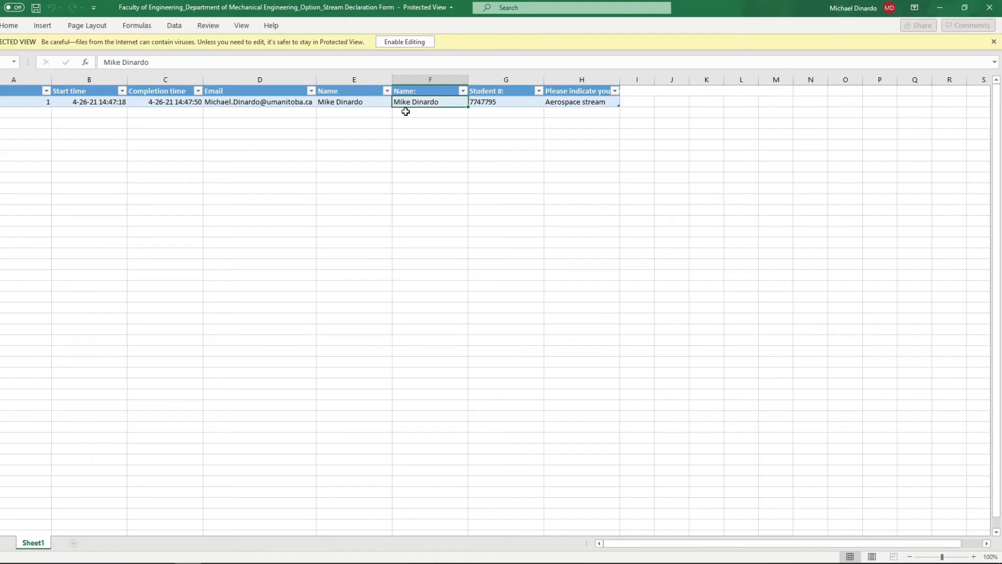
Review the form's questions in the browser.
{"action": "left_click", "coordinate": [41, 563]}
{"action": "scroll", "coordinate": [239, 367], "scroll_direction": "up", "scroll_amount": 2}
{"action": "scroll", "coordinate": [248, 358], "scroll_direction": "down", "scroll_amount": 2}
{"action": "scroll", "coordinate": [316, 247], "scroll_direction": "up", "scroll_amount": 1}
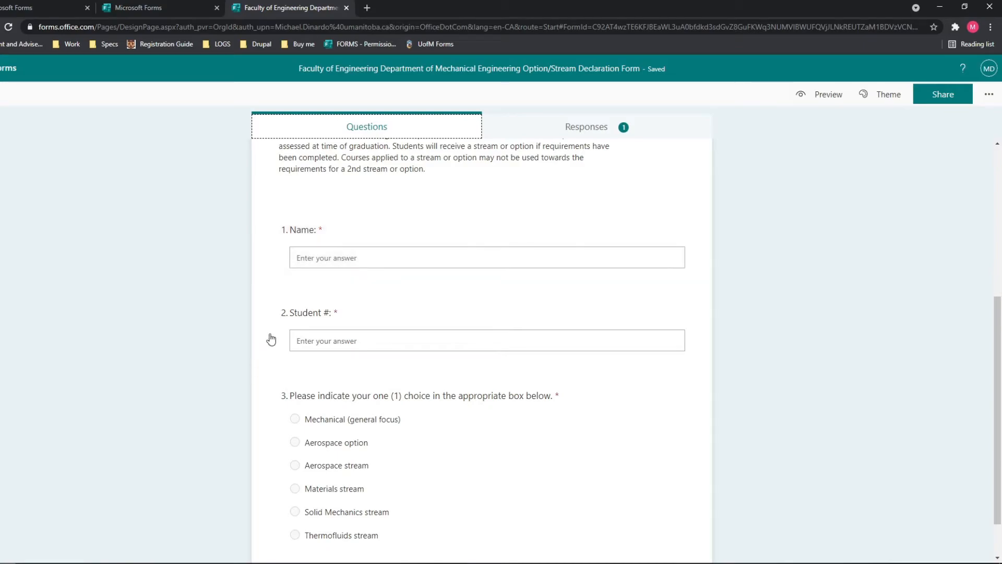
{"action": "scroll", "coordinate": [267, 308], "scroll_direction": "down", "scroll_amount": 1}
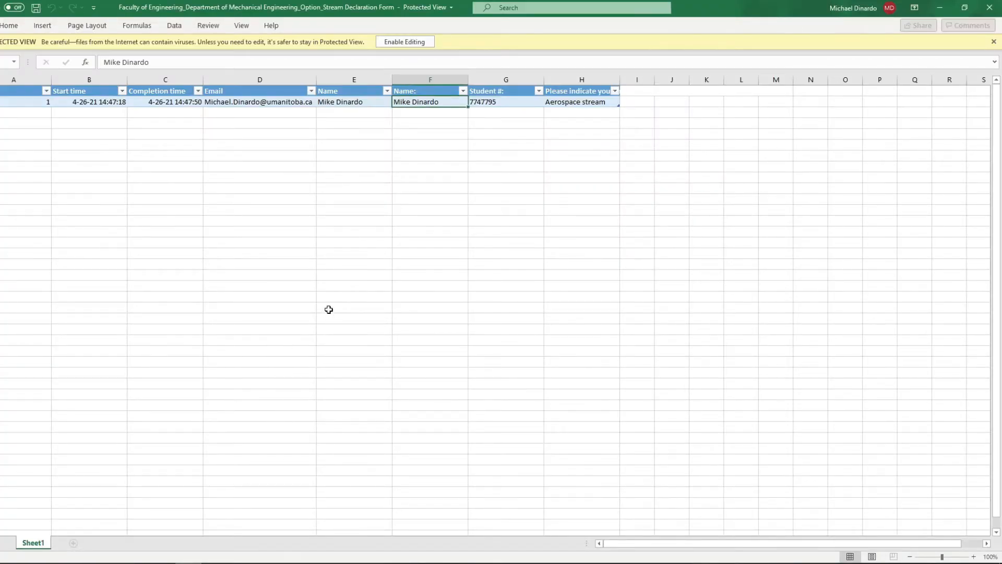
Check the student number in G2 and widen column H to reveal its question header.
{"action": "left_click", "coordinate": [513, 105]}
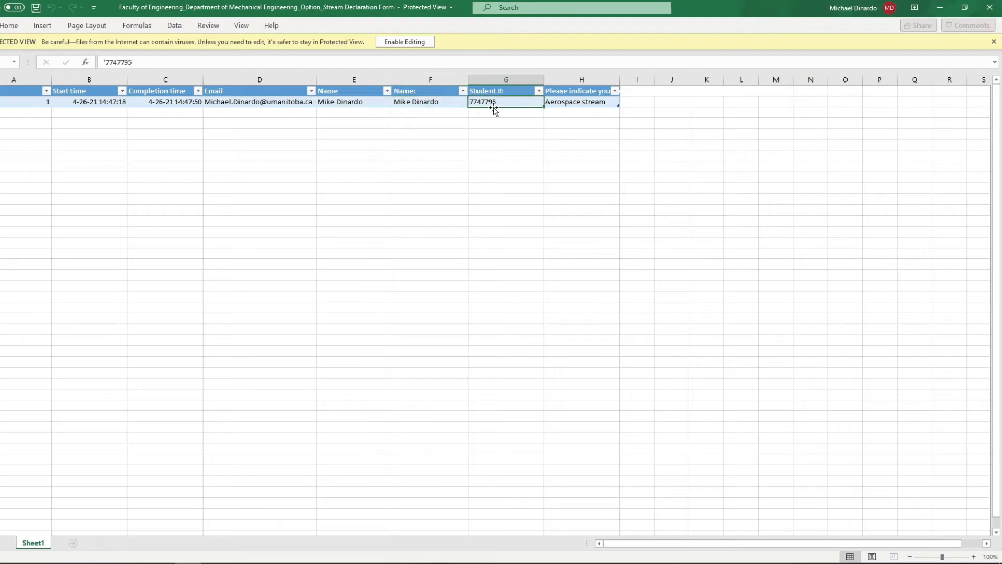
{"action": "left_click_drag", "start_coordinate": [619, 80], "coordinate": [681, 84]}
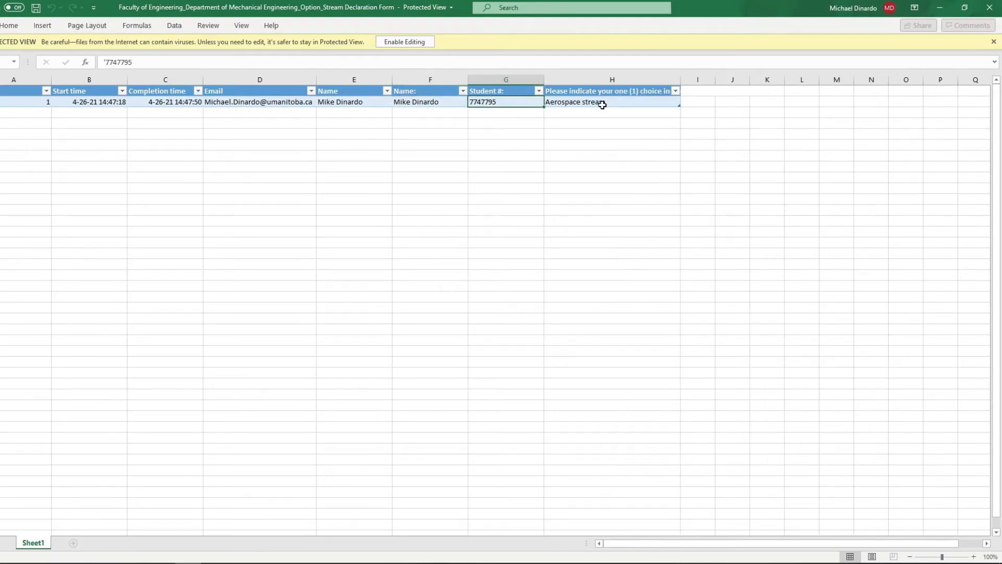
{"action": "left_click", "coordinate": [640, 137]}
{"action": "left_click_drag", "start_coordinate": [7, 100], "coordinate": [214, 100]}
{"action": "left_click", "coordinate": [14, 111]}
{"action": "left_click_drag", "start_coordinate": [5, 92], "coordinate": [522, 102]}
{"action": "left_click", "coordinate": [606, 170]}
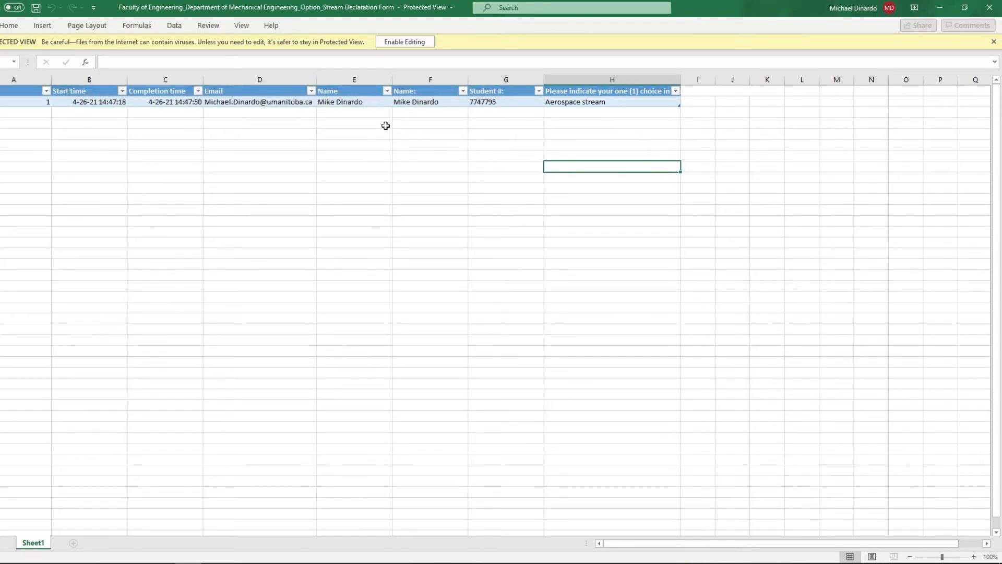
Enable editing on the workbook and widen column H further.
{"action": "left_click", "coordinate": [406, 42]}
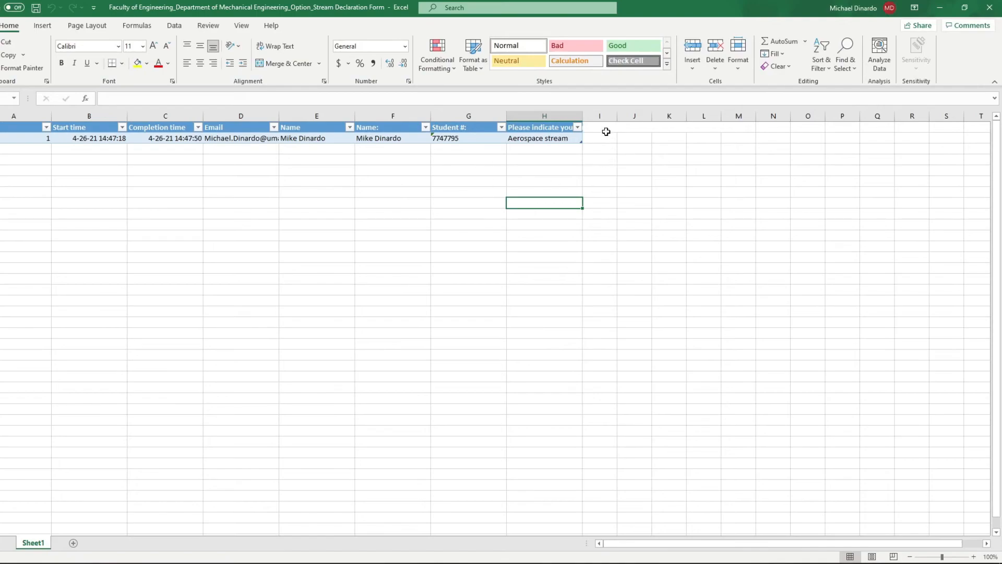
{"action": "left_click_drag", "start_coordinate": [582, 116], "coordinate": [663, 121]}
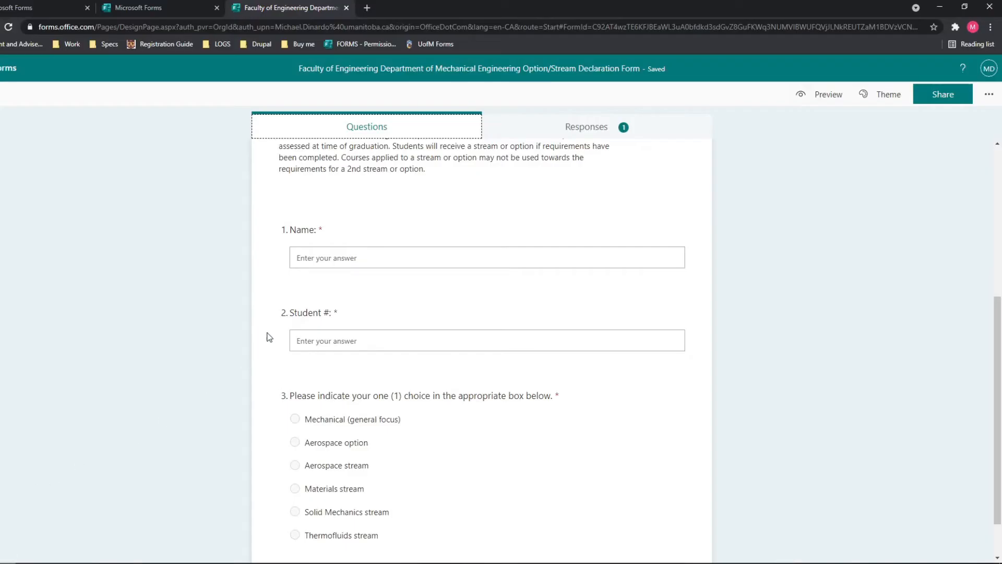
{"action": "scroll", "coordinate": [266, 338], "scroll_direction": "up", "scroll_amount": 4}
Export the responses to Excel again, then return to the questions with the theme choices shown.
{"action": "left_click", "coordinate": [597, 134]}
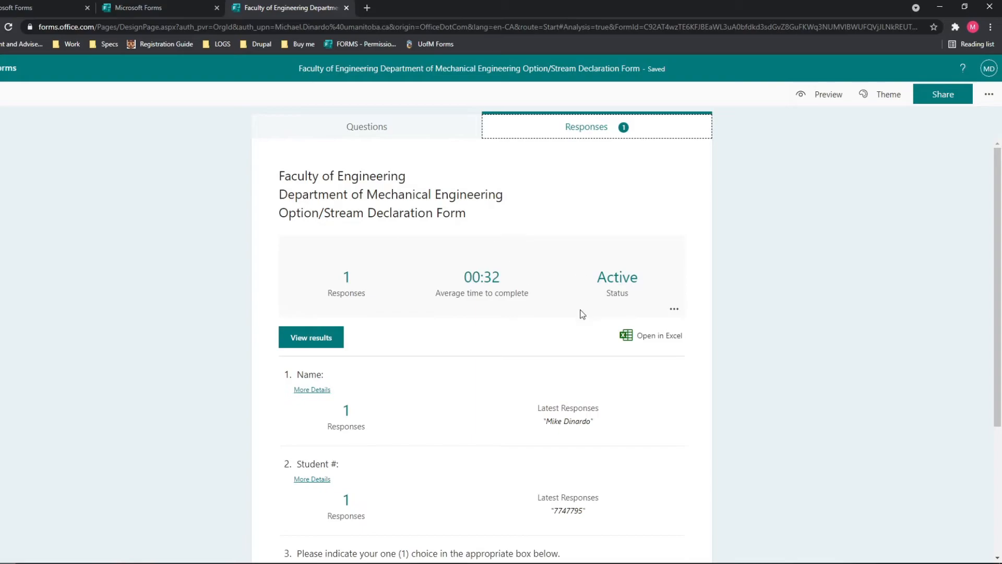
{"action": "left_click", "coordinate": [621, 340]}
{"action": "left_click", "coordinate": [365, 133]}
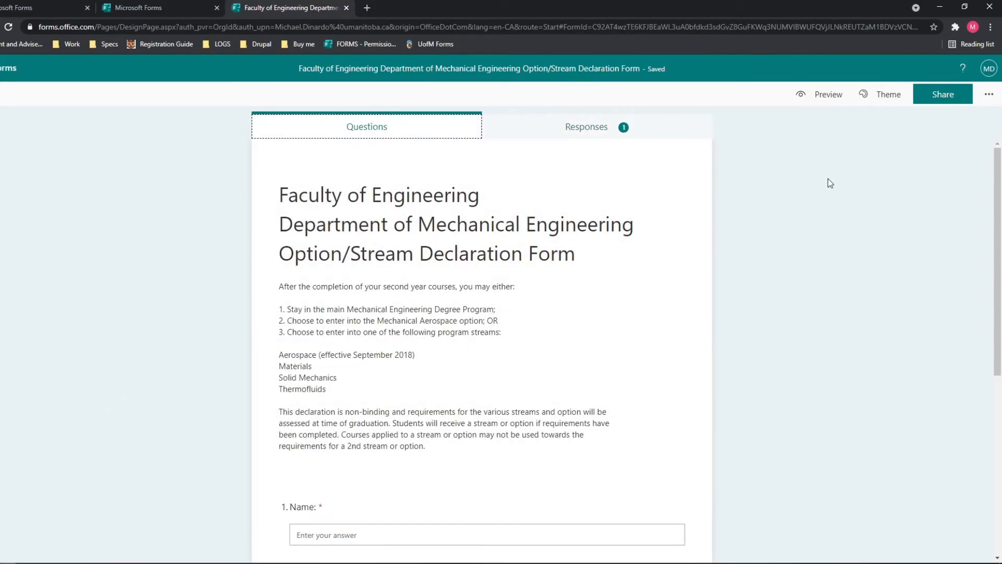
{"action": "left_click", "coordinate": [891, 96]}
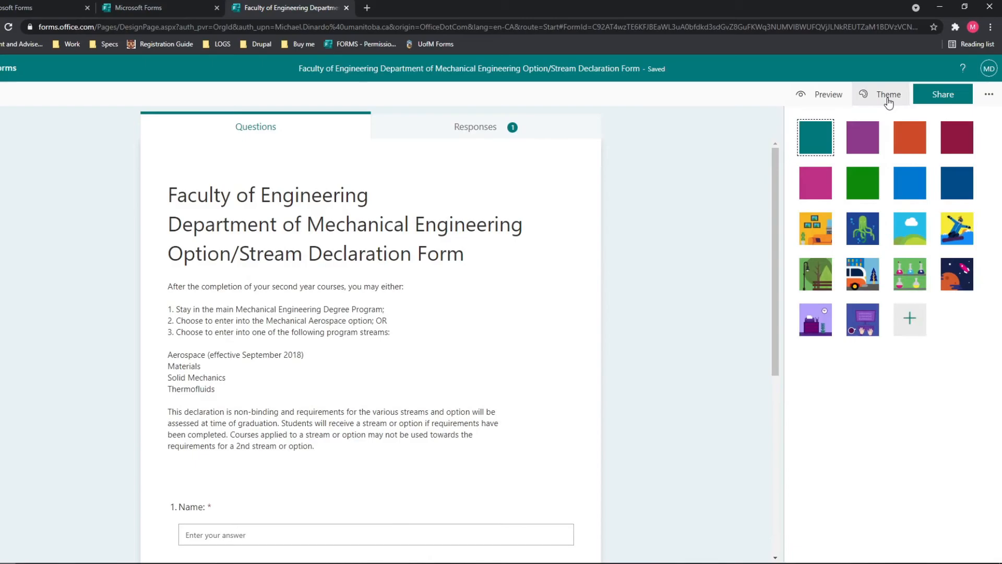
Preview magenta and several picture themes, then apply the burgundy Pomegranate colour theme.
{"action": "left_click", "coordinate": [819, 194]}
{"action": "left_click", "coordinate": [812, 245]}
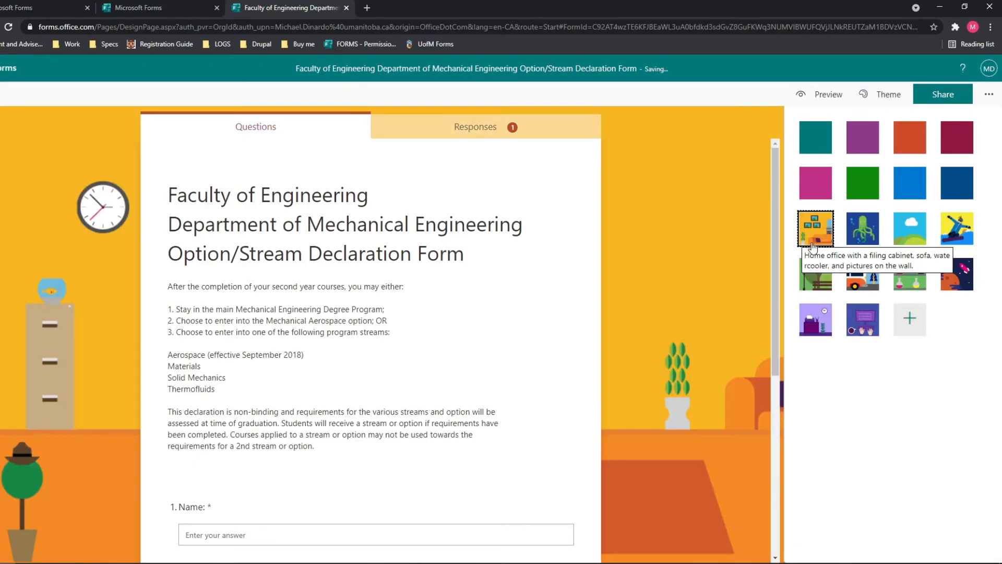
{"action": "left_click", "coordinate": [961, 233]}
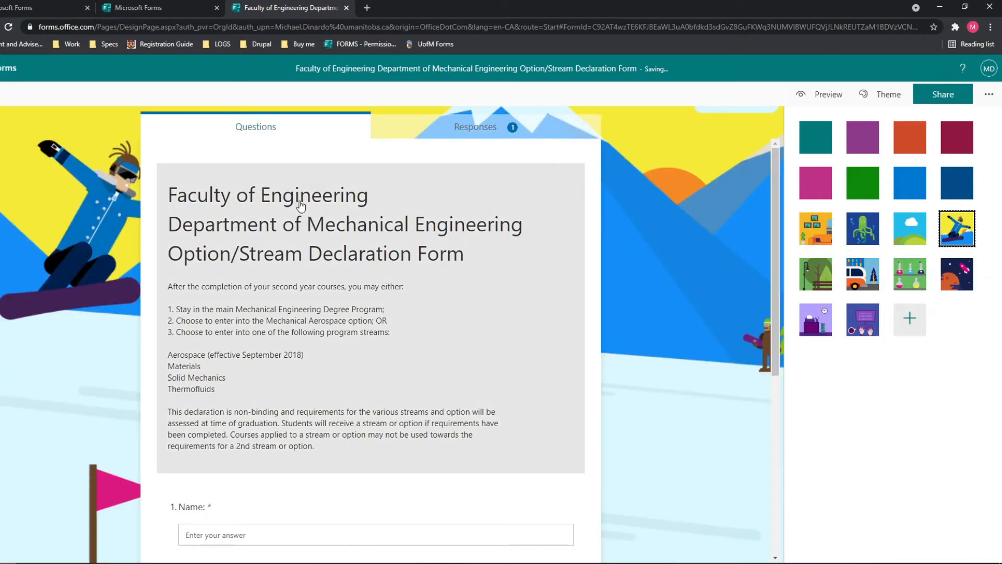
{"action": "left_click", "coordinate": [829, 317]}
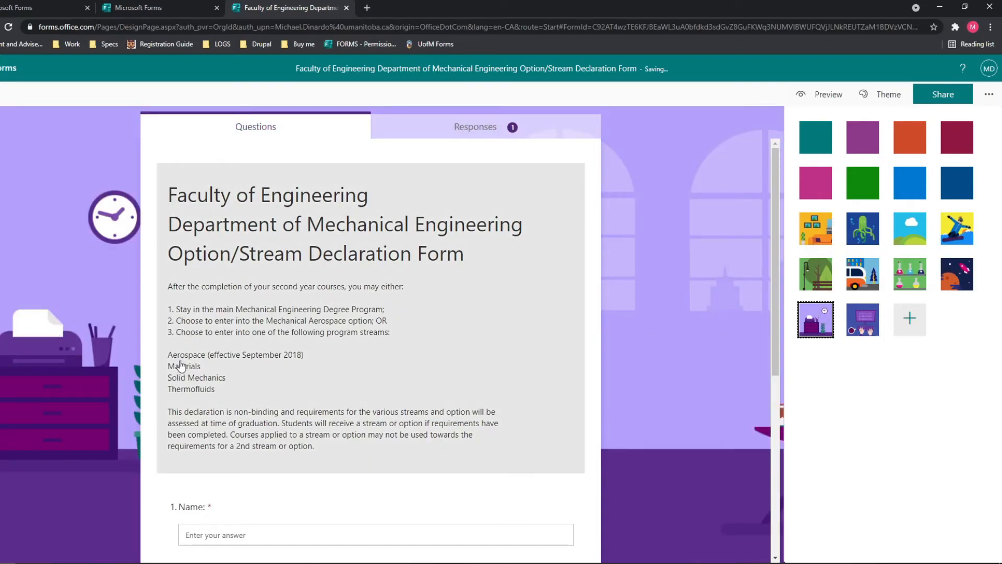
{"action": "left_click", "coordinate": [961, 278]}
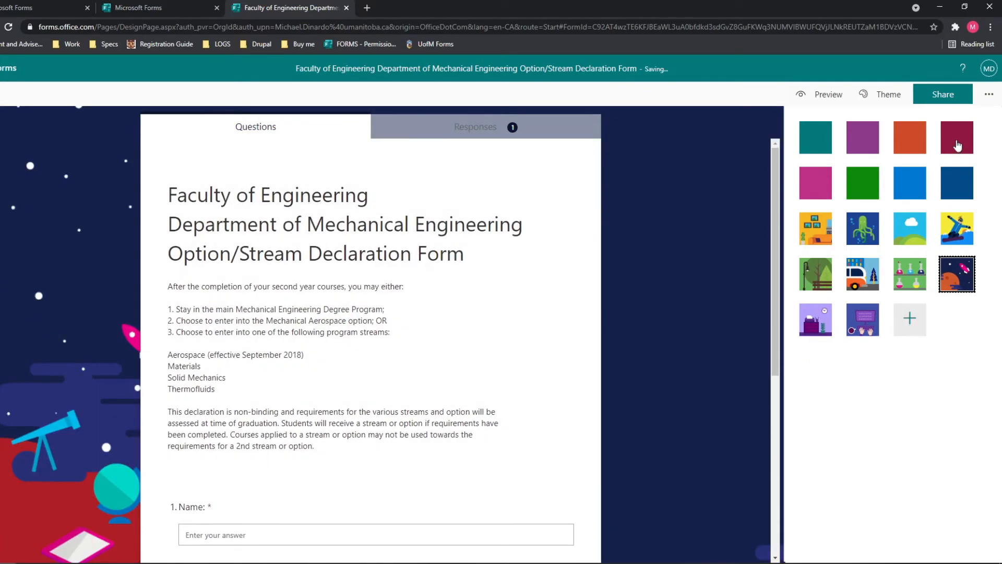
{"action": "left_click", "coordinate": [958, 146]}
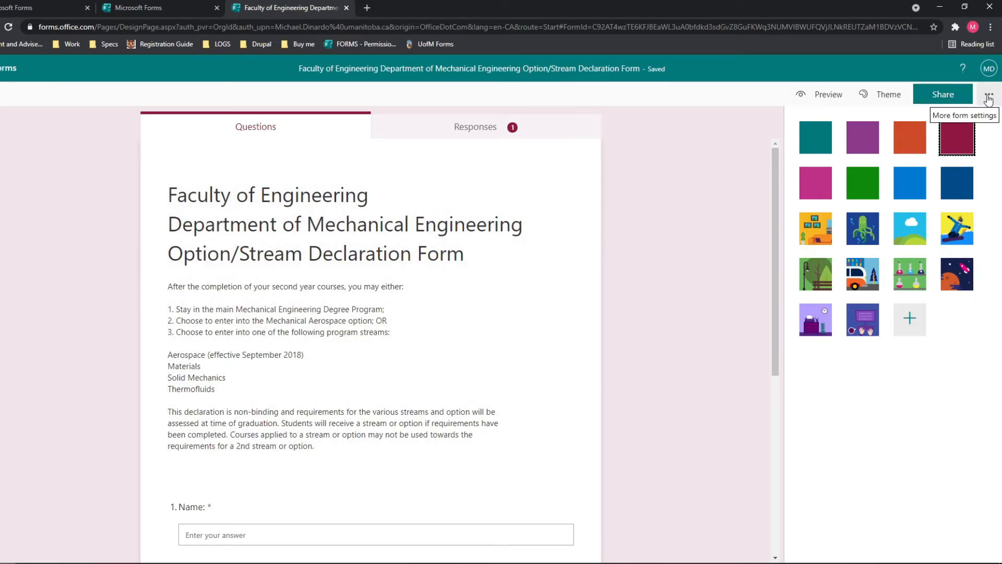
{"action": "left_click", "coordinate": [987, 96]}
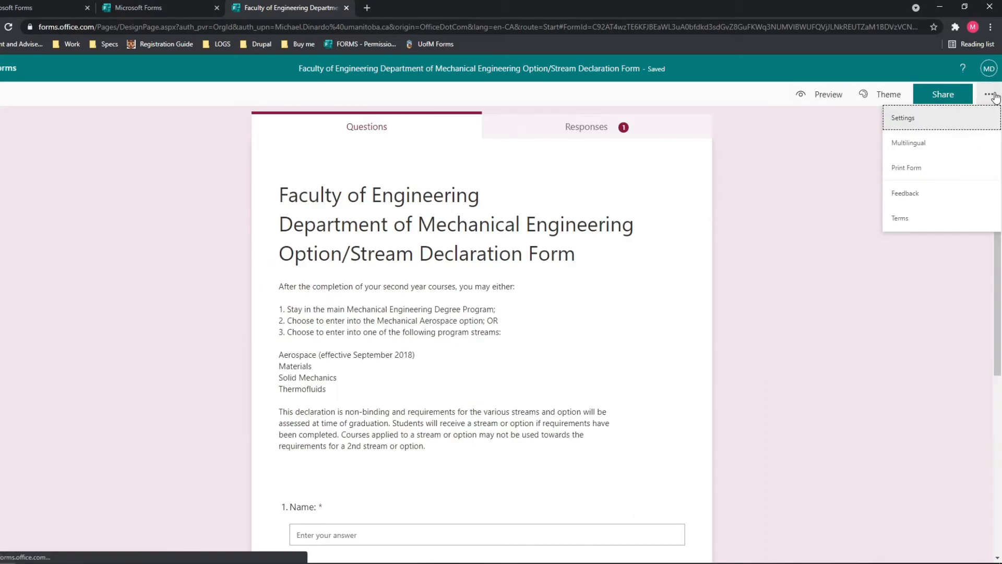
Open the form's Settings and review who can respond and the response options.
{"action": "left_click", "coordinate": [905, 126]}
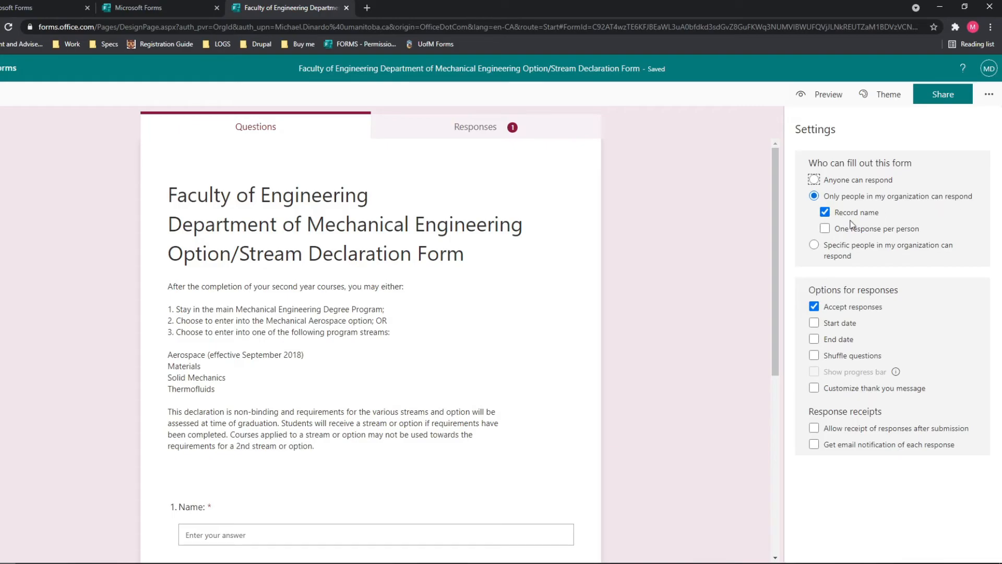
{"action": "scroll", "coordinate": [481, 211], "scroll_direction": "down", "scroll_amount": 4}
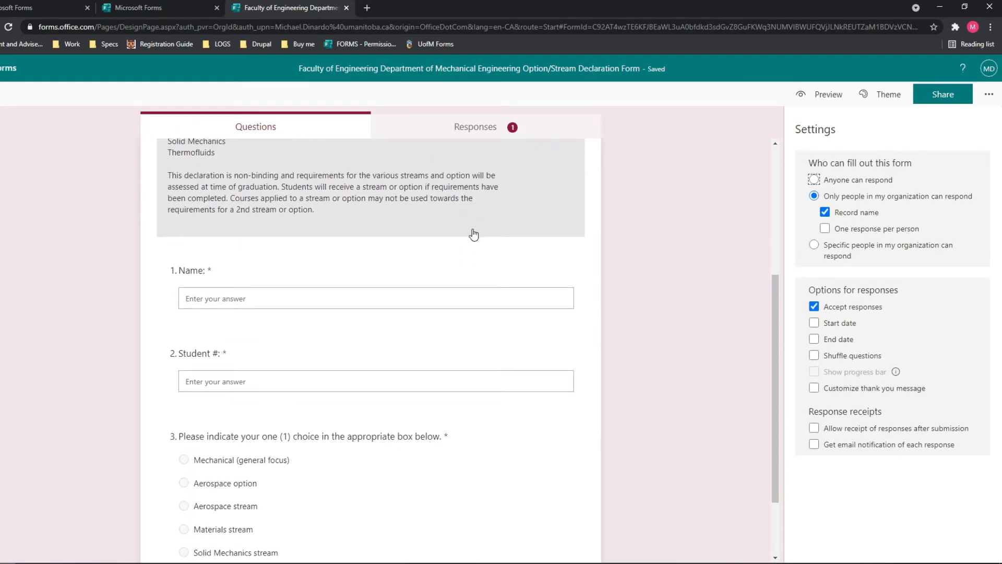
{"action": "scroll", "coordinate": [472, 233], "scroll_direction": "up", "scroll_amount": 2}
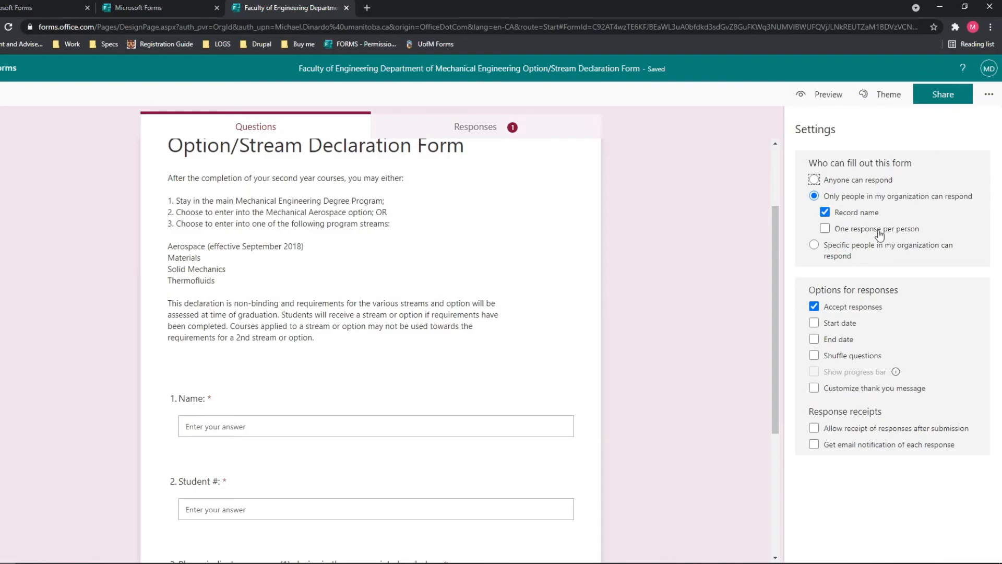
{"action": "scroll", "coordinate": [624, 237], "scroll_direction": "down", "scroll_amount": 4}
{"action": "scroll", "coordinate": [637, 242], "scroll_direction": "up", "scroll_amount": 2}
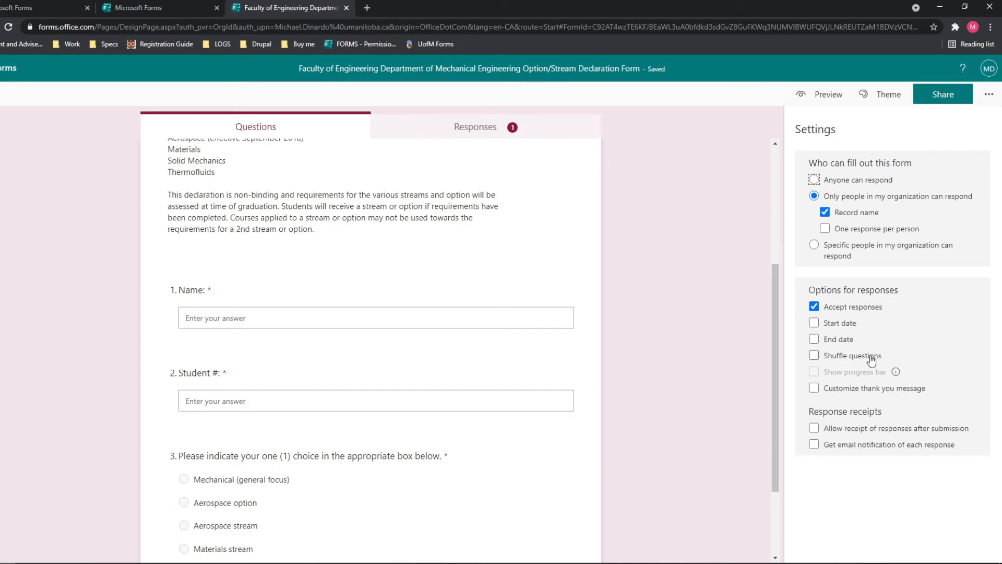
Enable a custom thank-you message reading 'Thank you for declaring your option/stream! Have a nice day.'.
{"action": "left_click", "coordinate": [842, 391]}
{"action": "left_click_drag", "start_coordinate": [816, 408], "coordinate": [922, 408]}
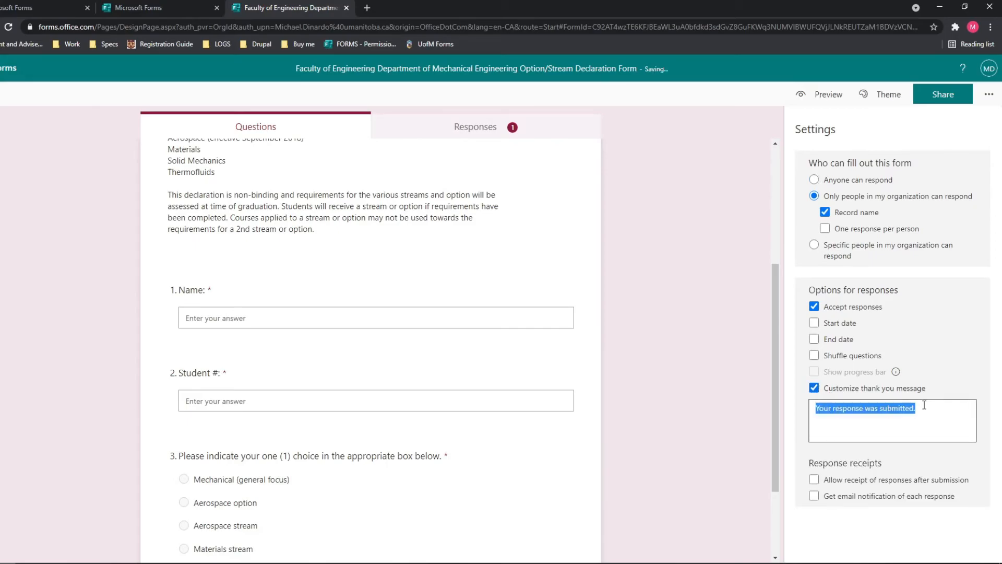
{"action": "type", "text": "Thank you for declaring your option/stream!"}
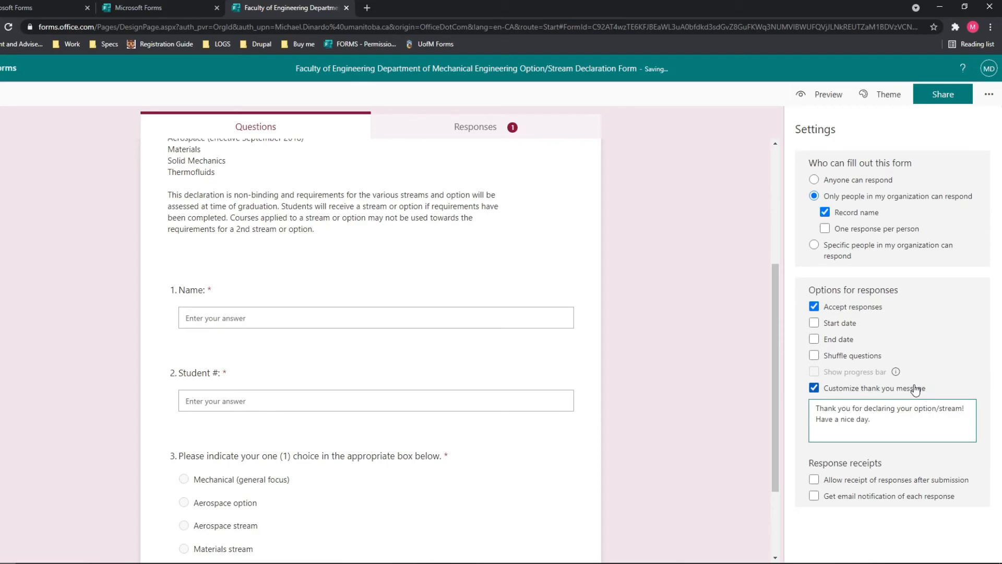
{"action": "left_click", "coordinate": [884, 527]}
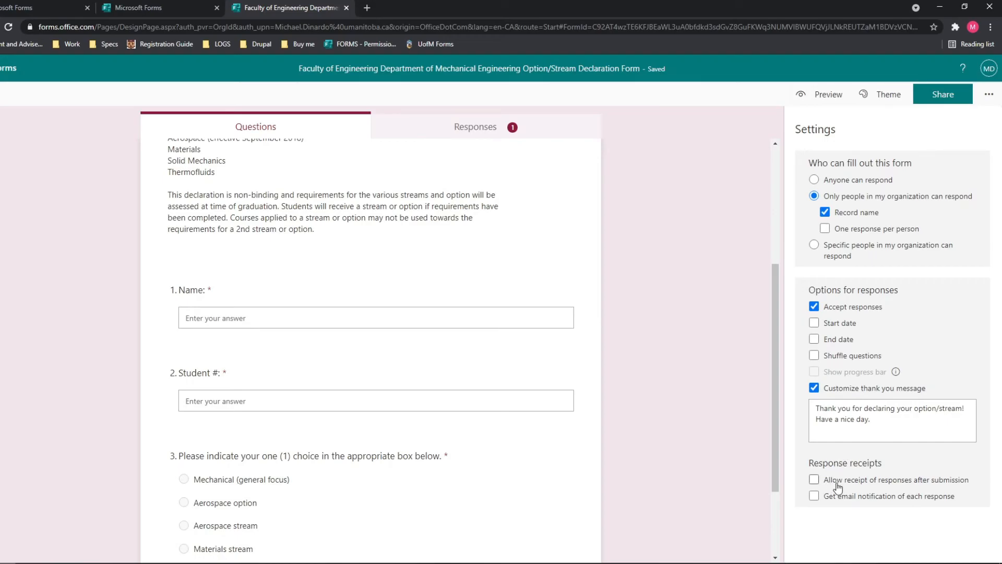
Turn on response receipts after submission and email notification of each response, then close Settings.
{"action": "left_click", "coordinate": [816, 479]}
{"action": "scroll", "coordinate": [522, 240], "scroll_direction": "up", "scroll_amount": 3}
{"action": "scroll", "coordinate": [507, 311], "scroll_direction": "up", "scroll_amount": 2}
{"action": "scroll", "coordinate": [522, 293], "scroll_direction": "down", "scroll_amount": 3}
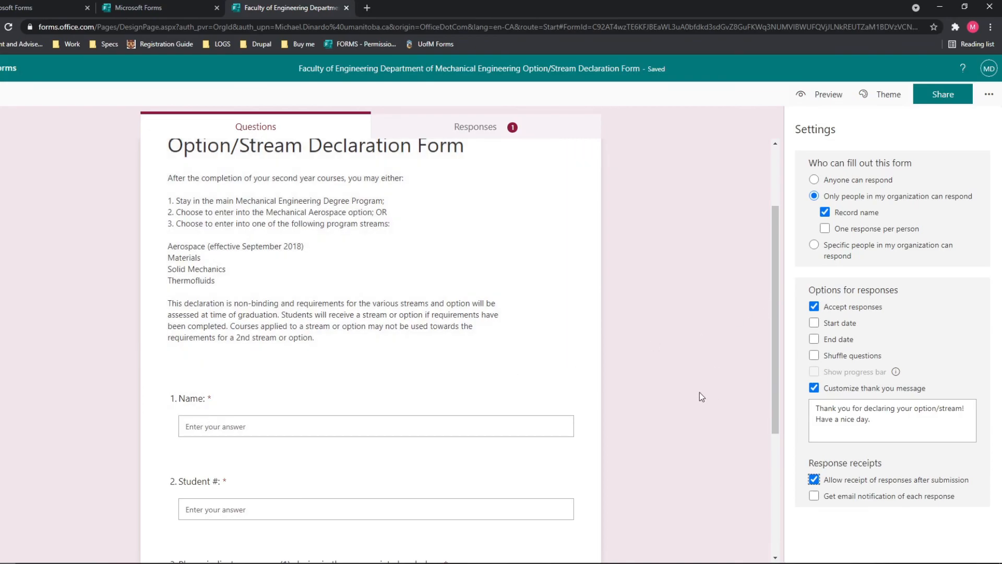
{"action": "scroll", "coordinate": [705, 464], "scroll_direction": "down", "scroll_amount": 4}
{"action": "left_click", "coordinate": [814, 496]}
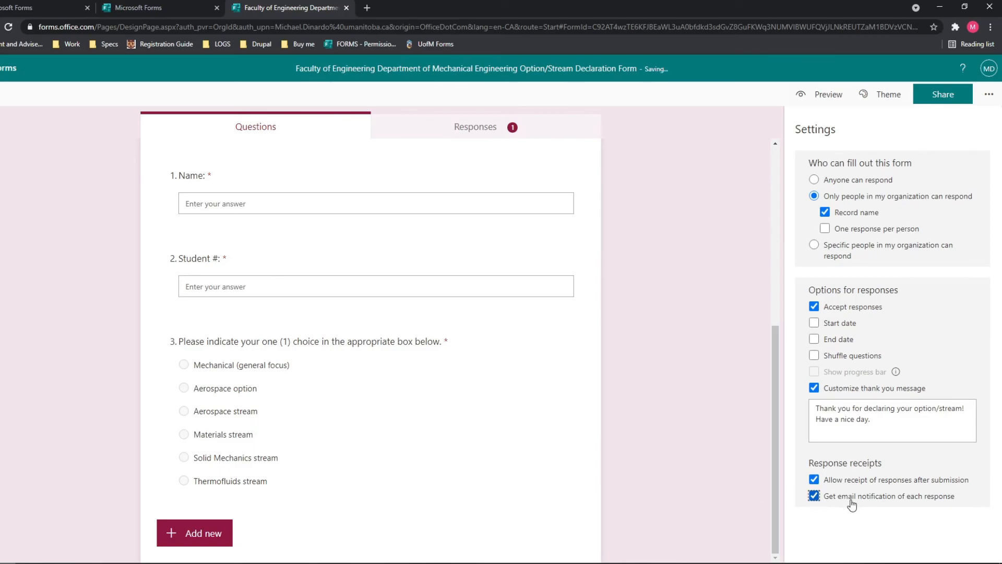
{"action": "scroll", "coordinate": [767, 481], "scroll_direction": "up", "scroll_amount": 6}
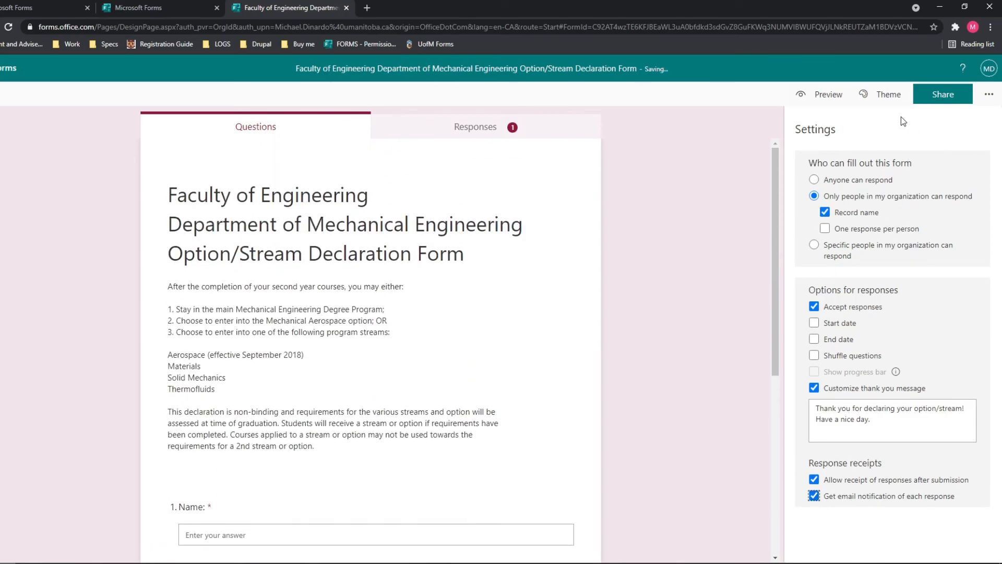
{"action": "left_click", "coordinate": [989, 94]}
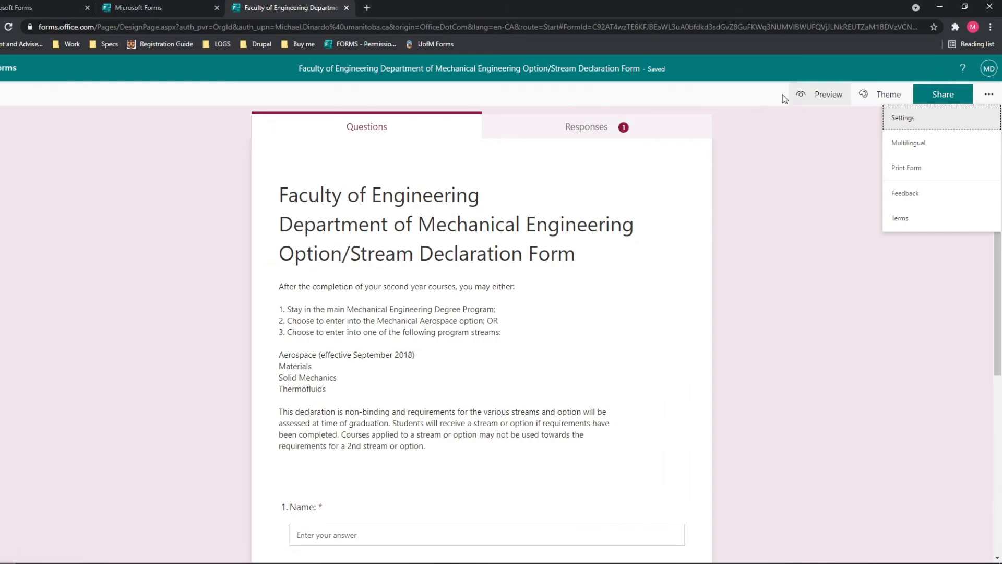
Dismiss the options menu and bring up the source PDF to compare the form title.
{"action": "left_click", "coordinate": [741, 182]}
{"action": "scroll", "coordinate": [694, 271], "scroll_direction": "down", "scroll_amount": 3}
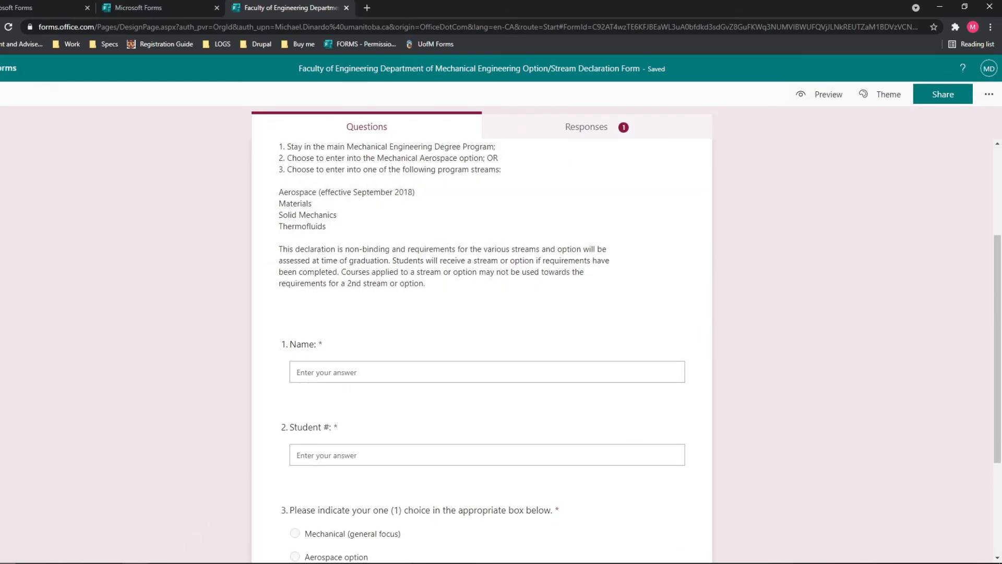
{"action": "left_click", "coordinate": [135, 563]}
{"action": "left_click_drag", "start_coordinate": [637, 145], "coordinate": [781, 376]}
{"action": "left_click", "coordinate": [273, 301]}
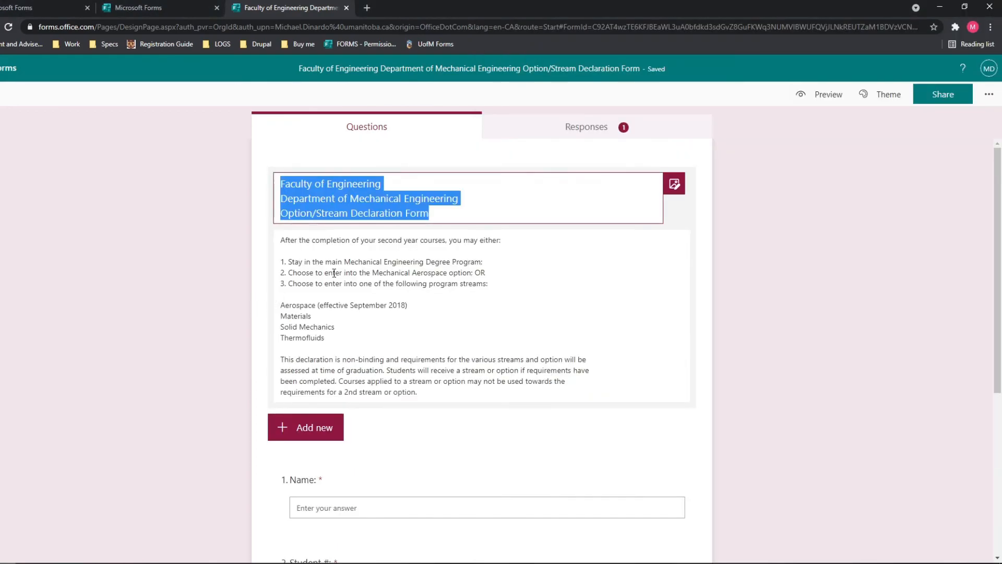
Scroll the form from title through question 3 to check it against the PDF.
{"action": "scroll", "coordinate": [491, 208], "scroll_direction": "down", "scroll_amount": 5}
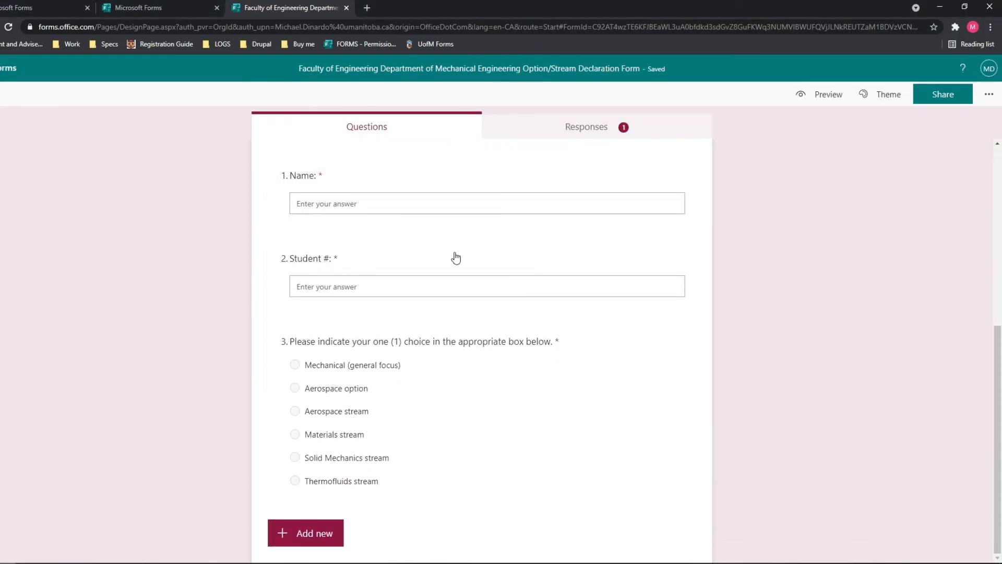
{"action": "scroll", "coordinate": [548, 345], "scroll_direction": "up", "scroll_amount": 5}
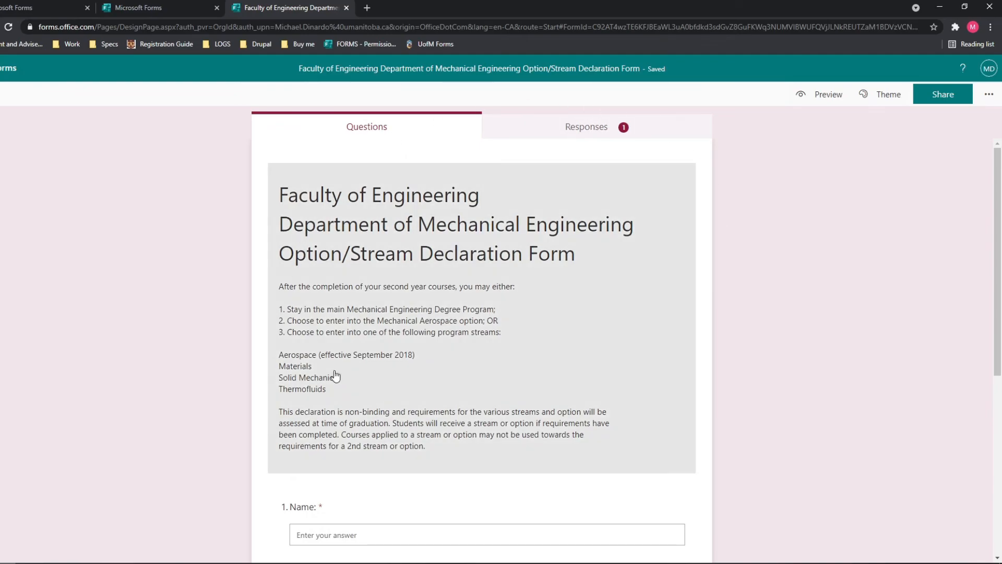
{"action": "scroll", "coordinate": [672, 303], "scroll_direction": "down", "scroll_amount": 5}
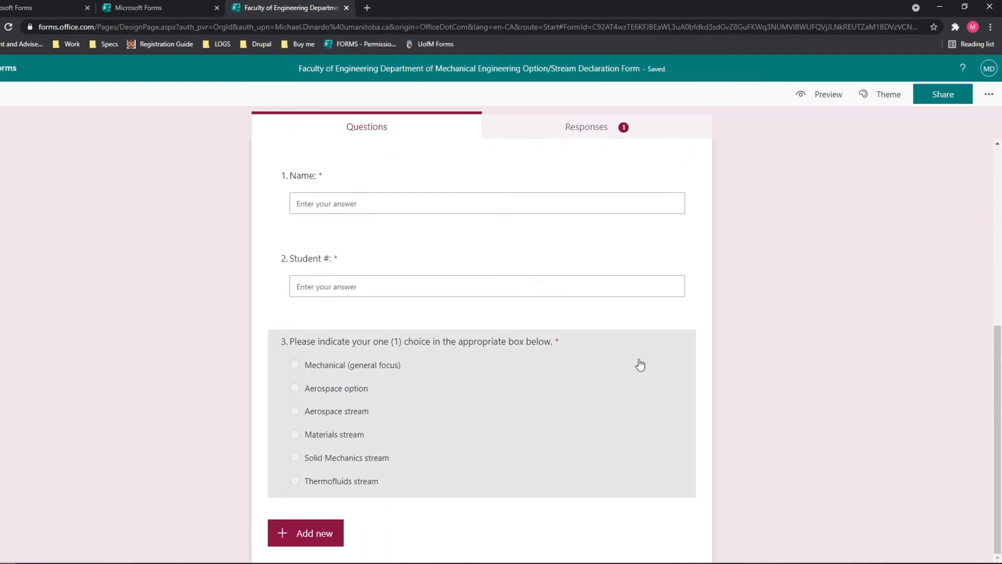
{"action": "scroll", "coordinate": [647, 368], "scroll_direction": "up", "scroll_amount": 5}
{"action": "scroll", "coordinate": [821, 402], "scroll_direction": "down", "scroll_amount": 5}
{"action": "scroll", "coordinate": [479, 363], "scroll_direction": "up", "scroll_amount": 5}
{"action": "scroll", "coordinate": [493, 376], "scroll_direction": "down", "scroll_amount": 5}
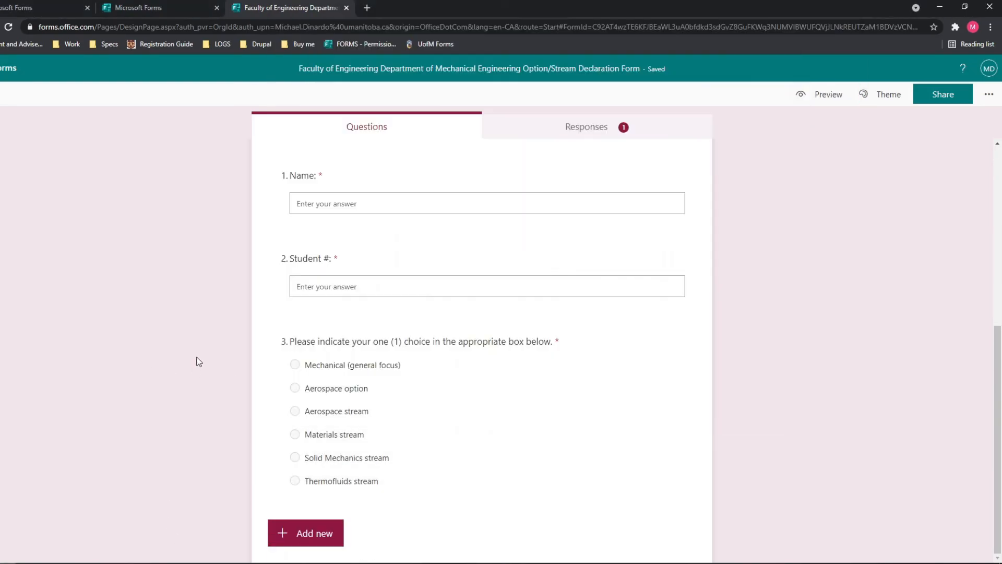
{"action": "scroll", "coordinate": [461, 316], "scroll_direction": "up", "scroll_amount": 3}
{"action": "scroll", "coordinate": [460, 328], "scroll_direction": "up", "scroll_amount": 3}
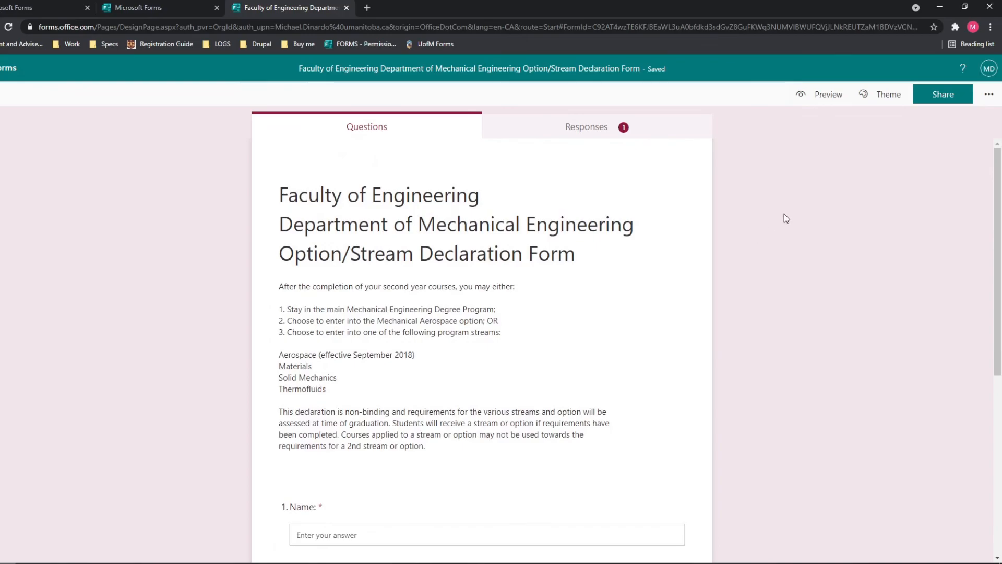